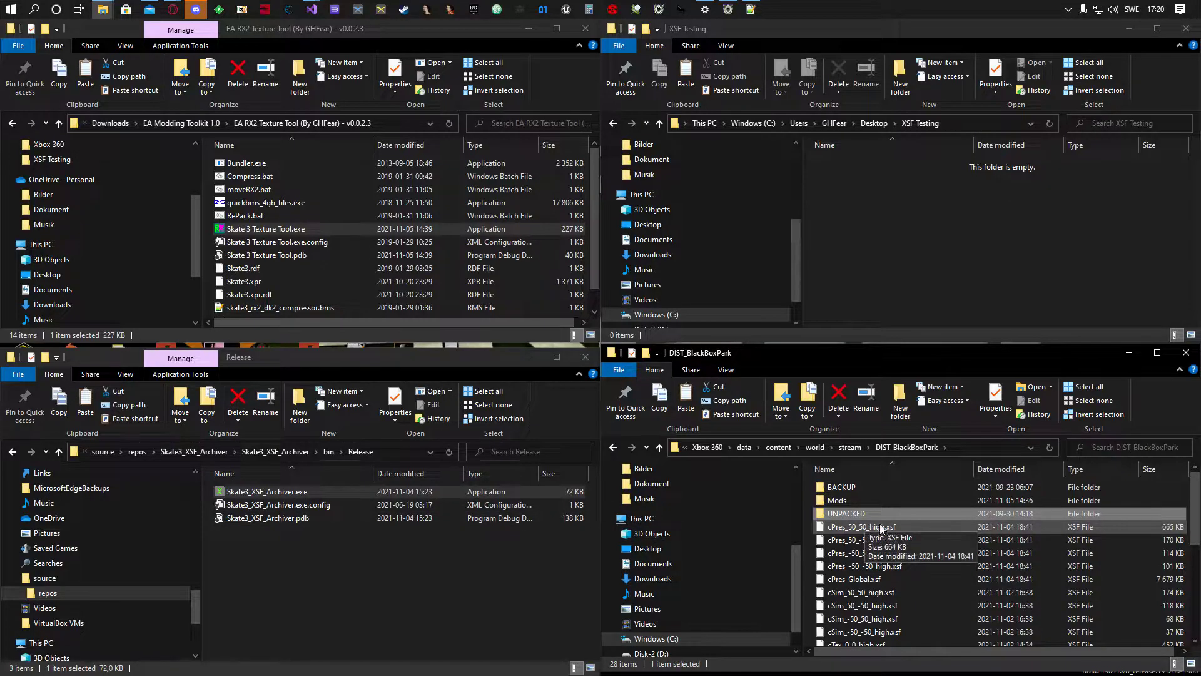
# Examine the cPres, cSim and cTex groups of XSF files in the DIST_BlackBoxPark folder.
pyautogui.click(862, 526)
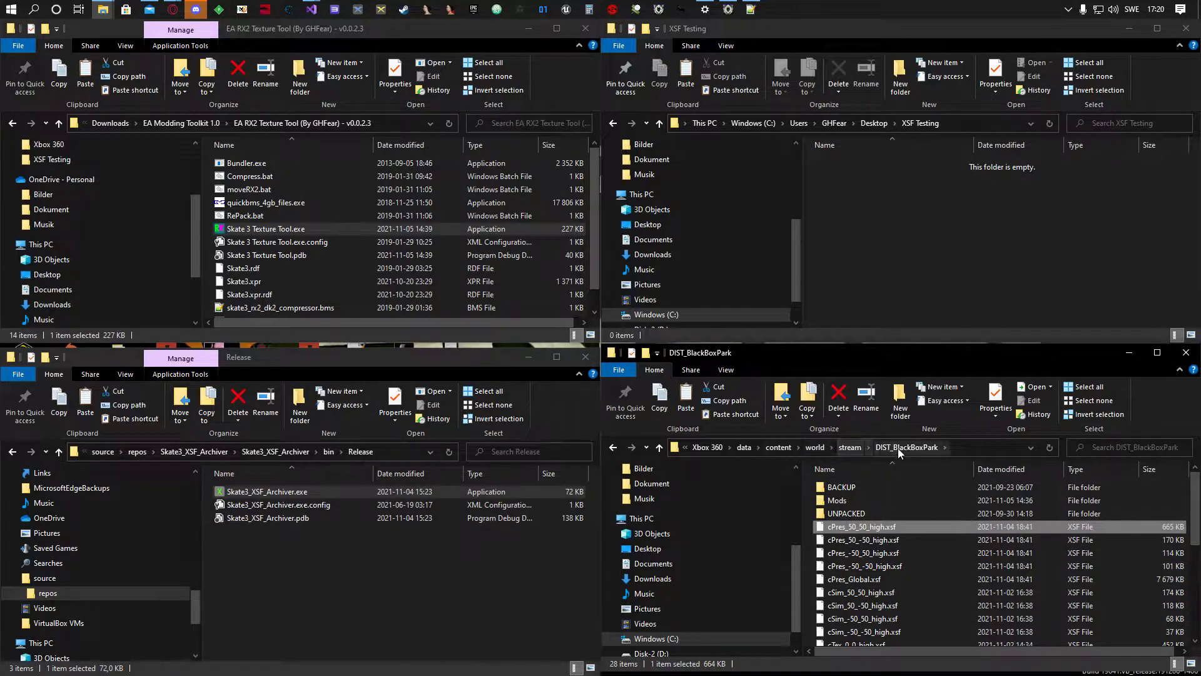
pyautogui.keyDown('shift'); pyautogui.click(868, 579); pyautogui.keyUp('shift')
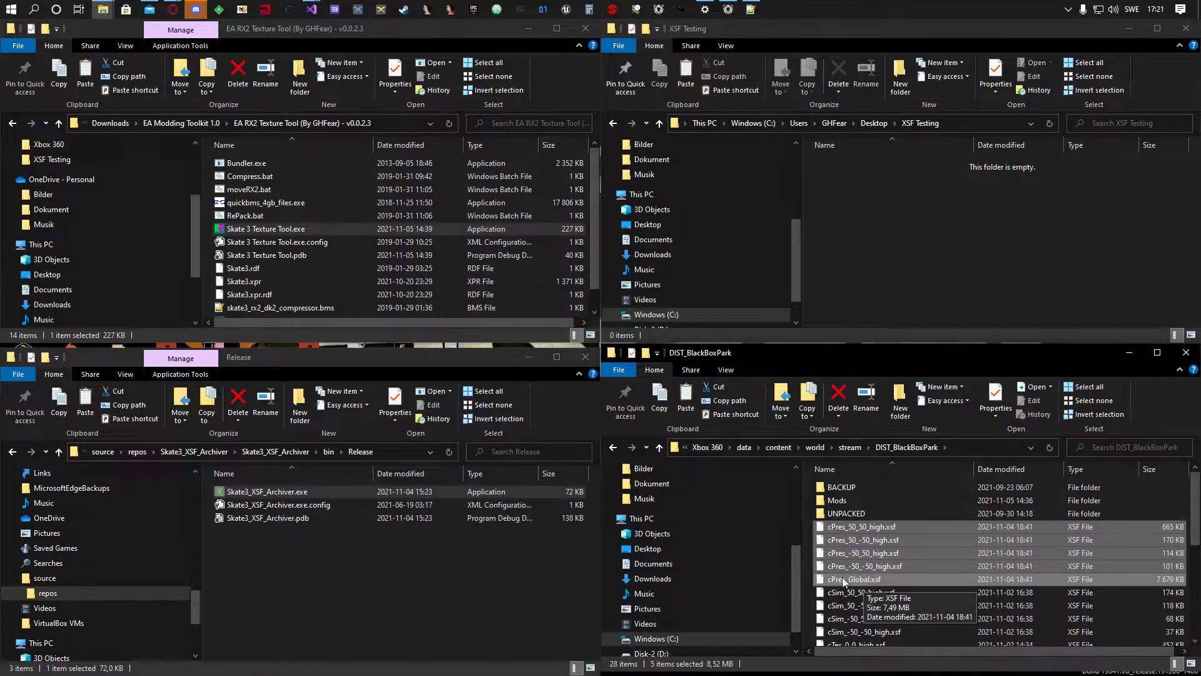
pyautogui.click(526, 584)
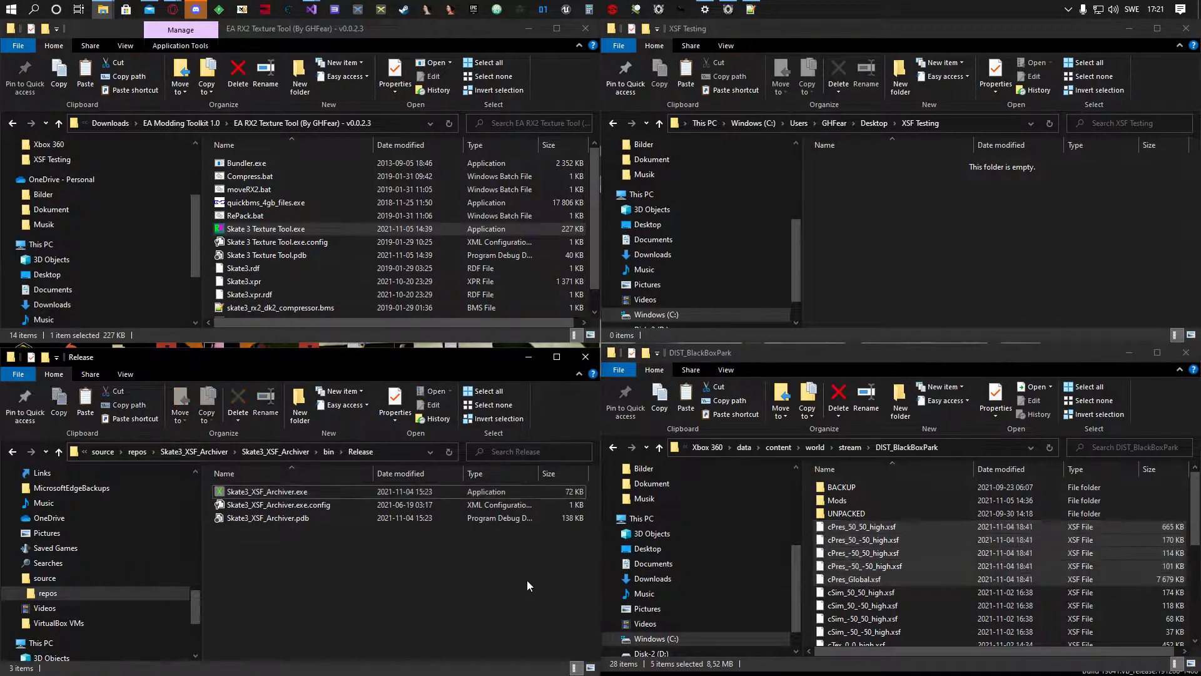
pyautogui.click(873, 530)
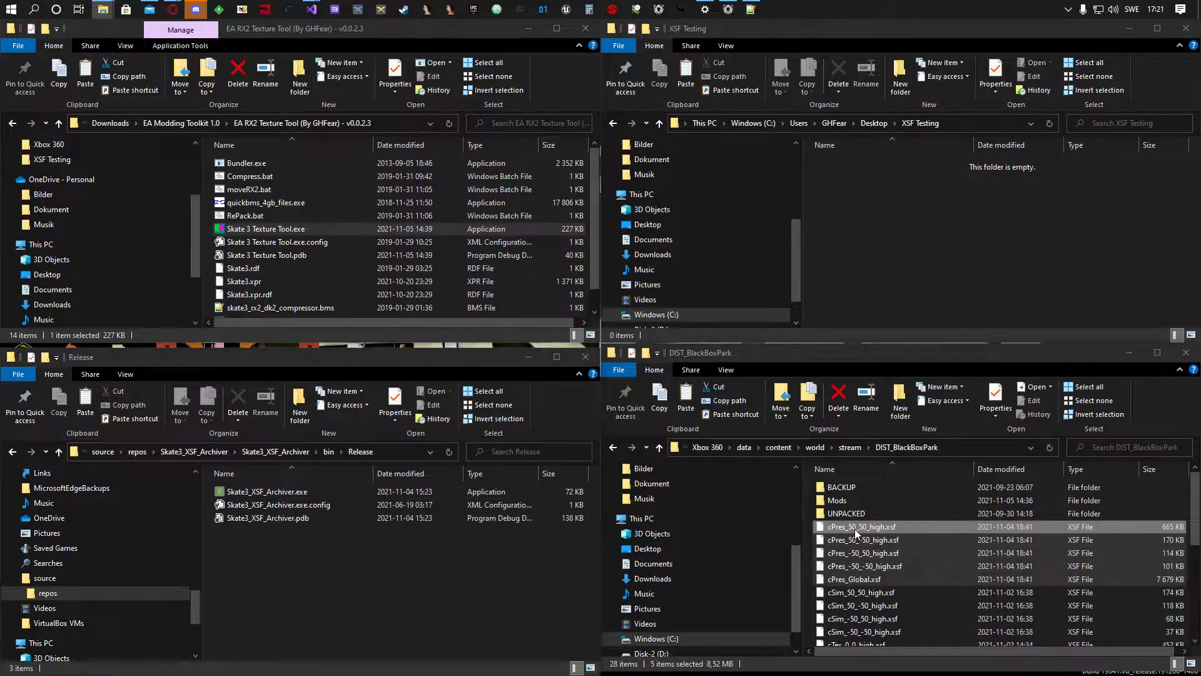
pyautogui.keyDown('shift'); pyautogui.click(865, 579); pyautogui.keyUp('shift')
pyautogui.scroll(-1, 875, 546)
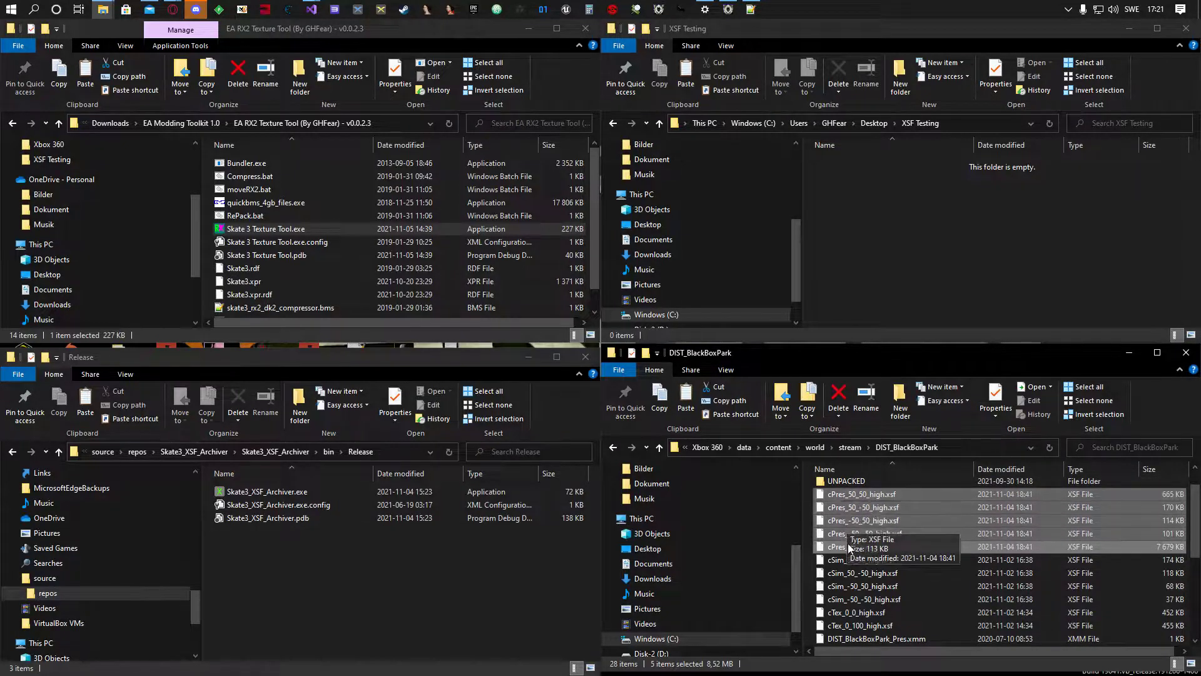
pyautogui.click(845, 559)
pyautogui.keyDown('shift'); pyautogui.click(841, 616); pyautogui.keyUp('shift')
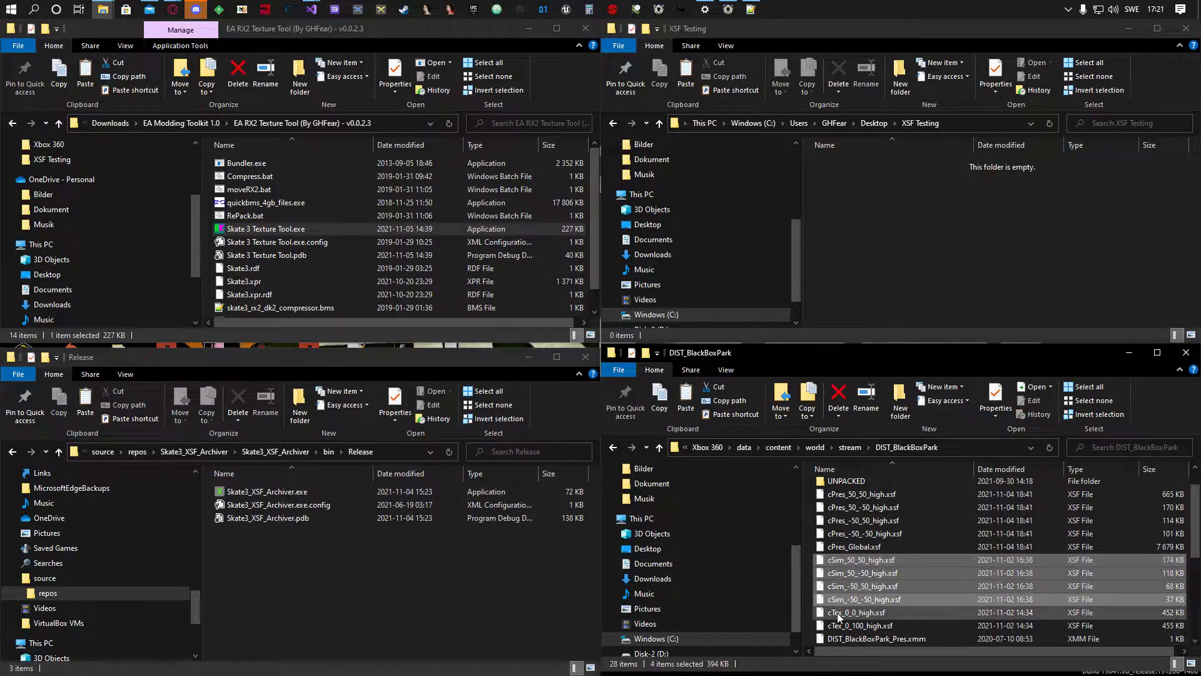
pyautogui.click(841, 616)
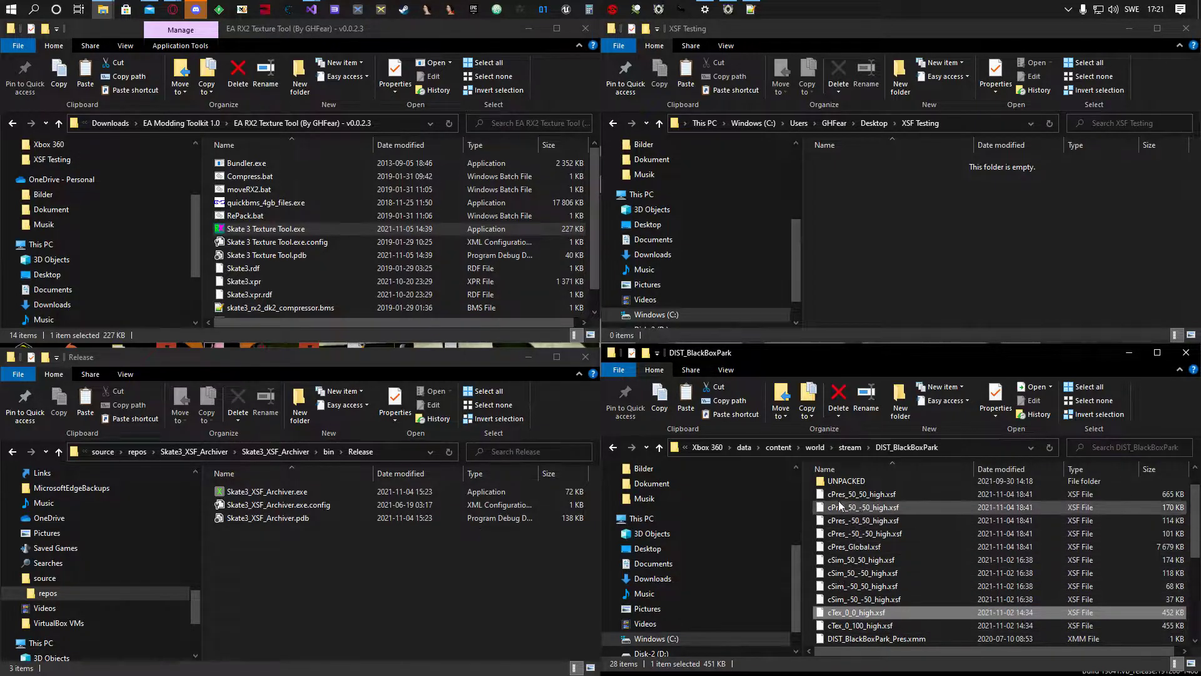
pyautogui.click(854, 495)
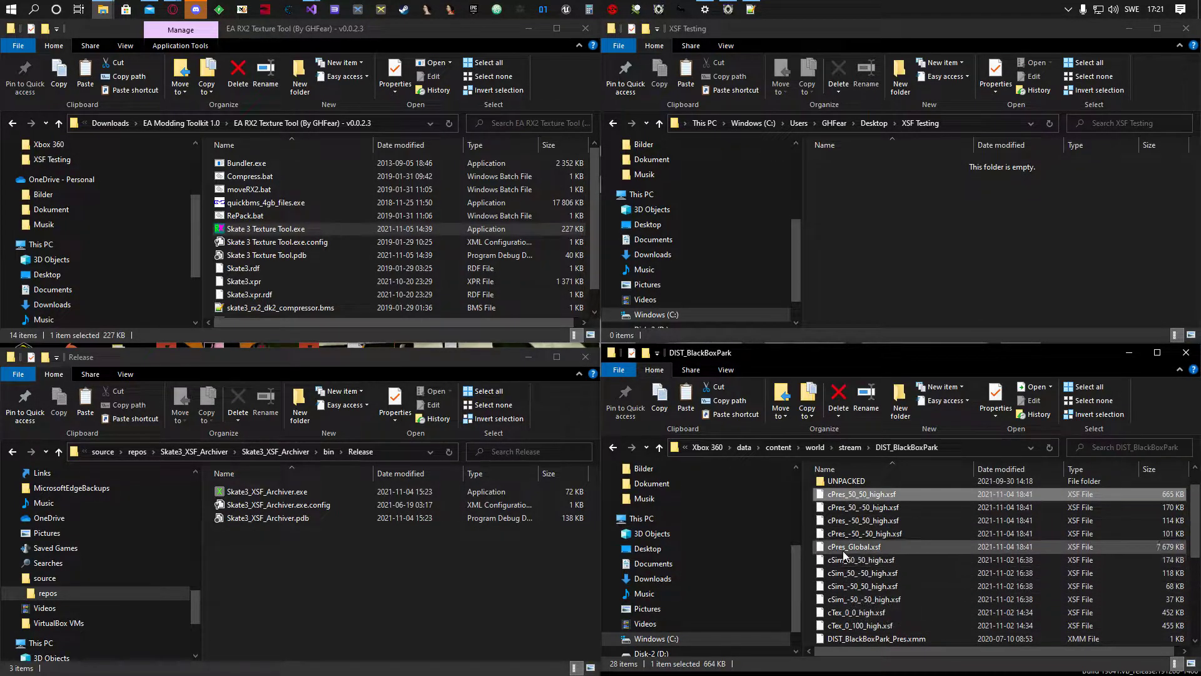
pyautogui.keyDown('shift'); pyautogui.click(852, 547); pyautogui.keyUp('shift')
pyautogui.click(854, 613)
pyautogui.keyDown('shift'); pyautogui.click(865, 626); pyautogui.keyUp('shift')
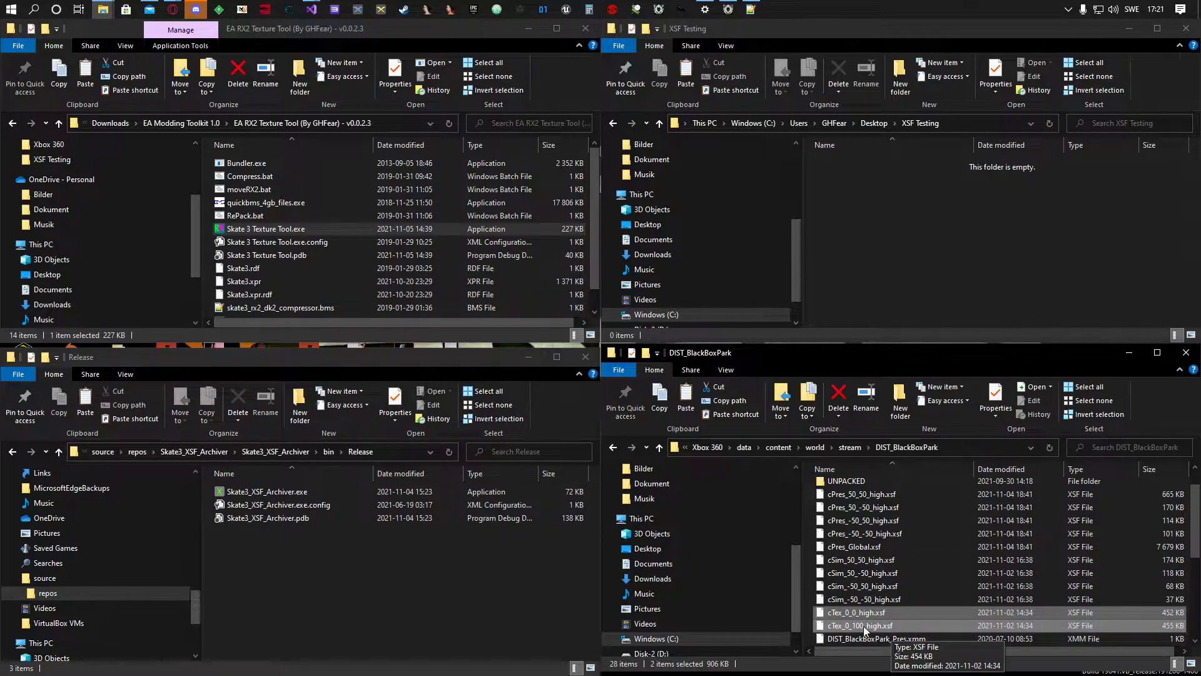
pyautogui.click(858, 494)
pyautogui.keyDown('shift'); pyautogui.click(852, 546); pyautogui.keyUp('shift')
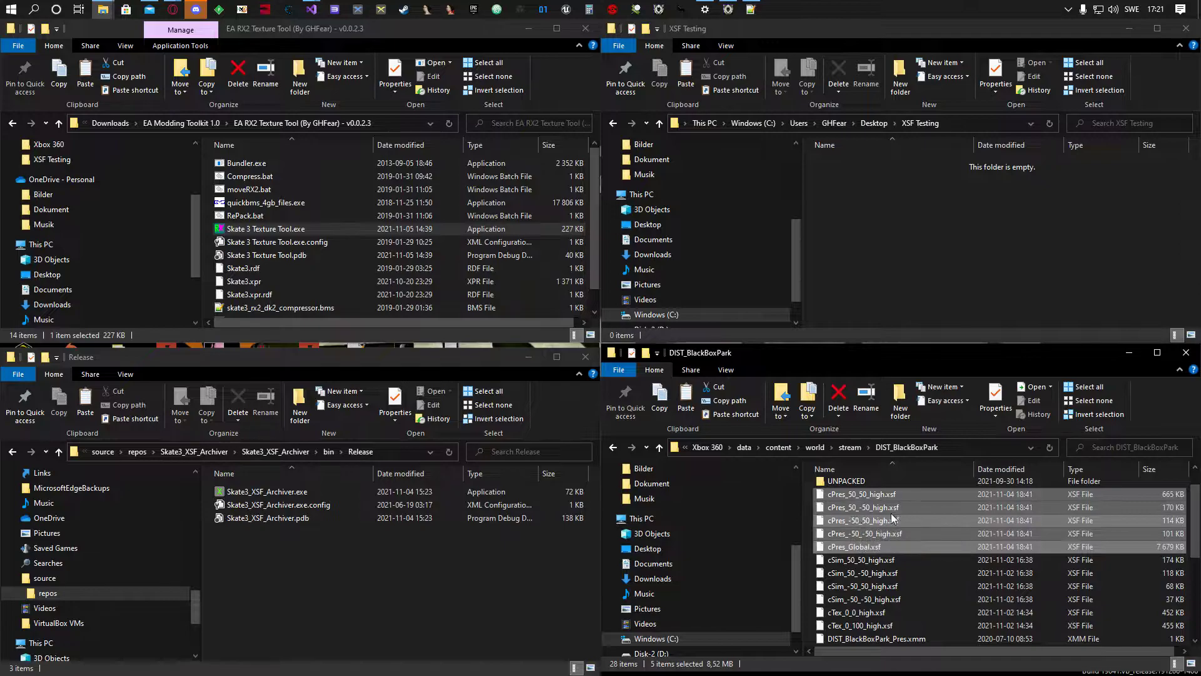
# Look through the XMM, XSM, XSS and XST files in DIST_BlackBoxPark and go back to the cPres XSF files.
pyautogui.scroll(-3, 864, 541)
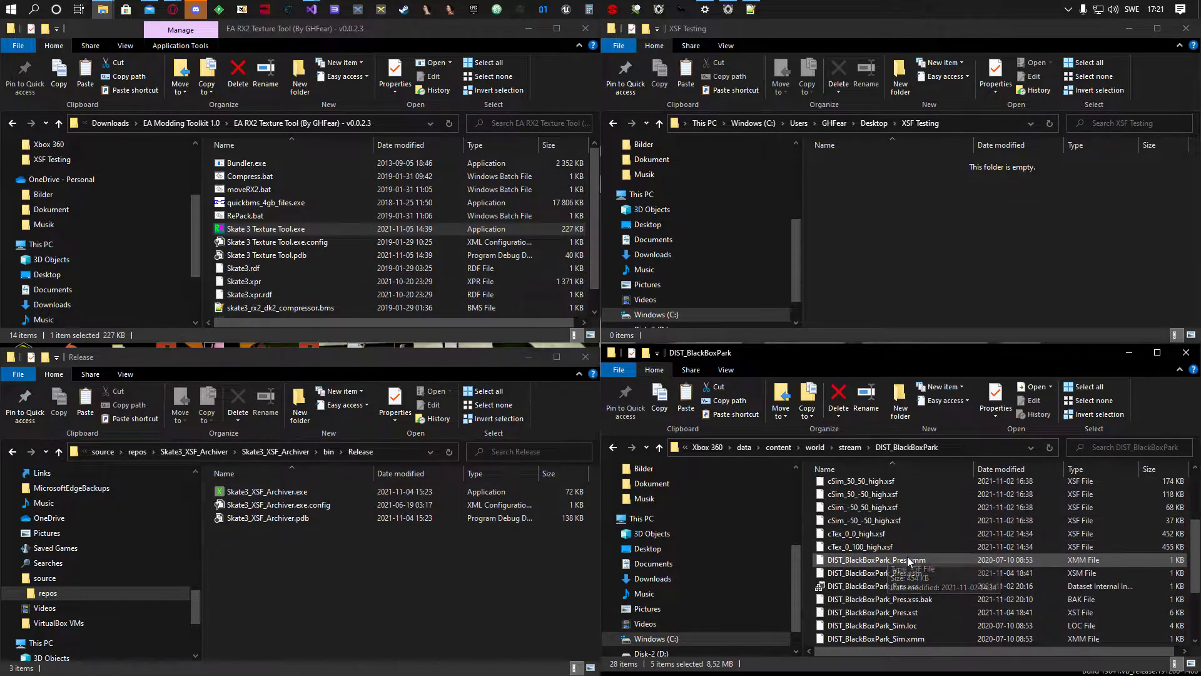
pyautogui.scroll(-1, 895, 539)
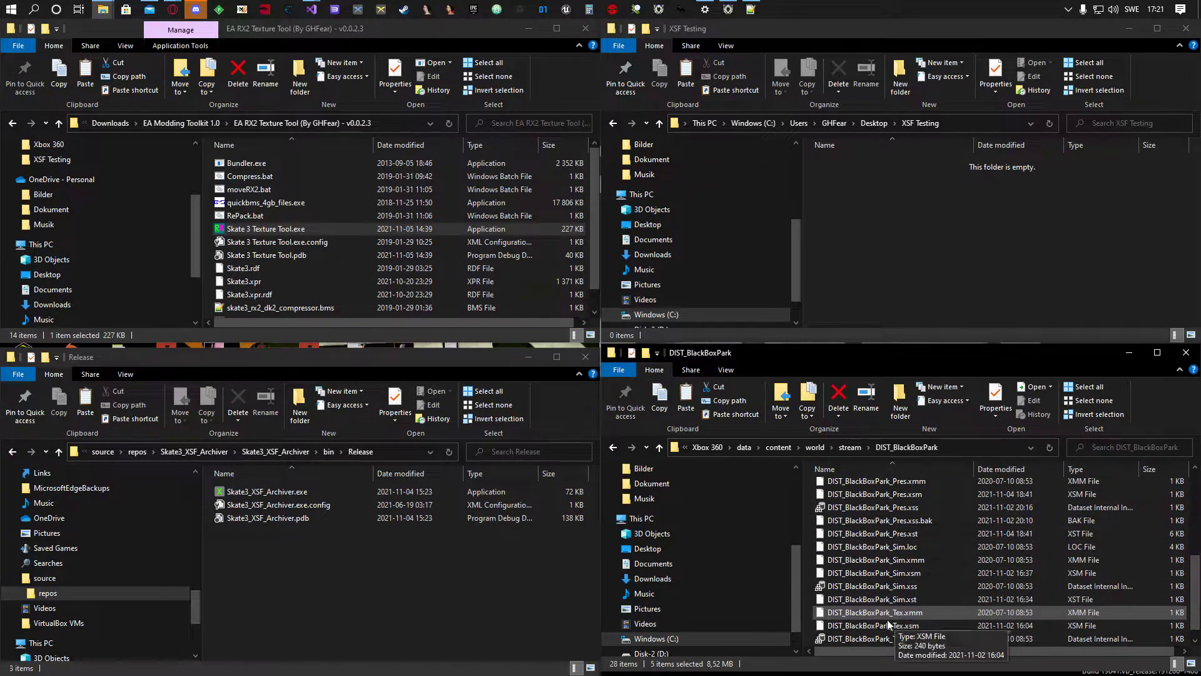
pyautogui.click(917, 639)
pyautogui.press('Down')
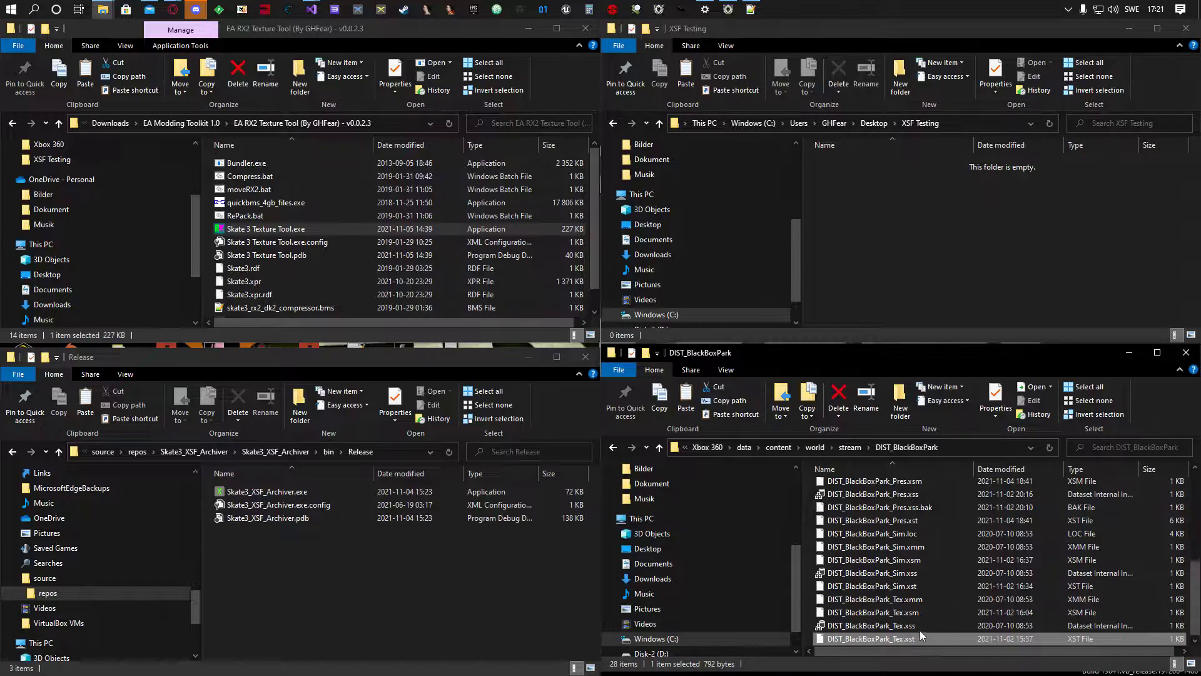
pyautogui.click(920, 612)
pyautogui.scroll(4, 946, 566)
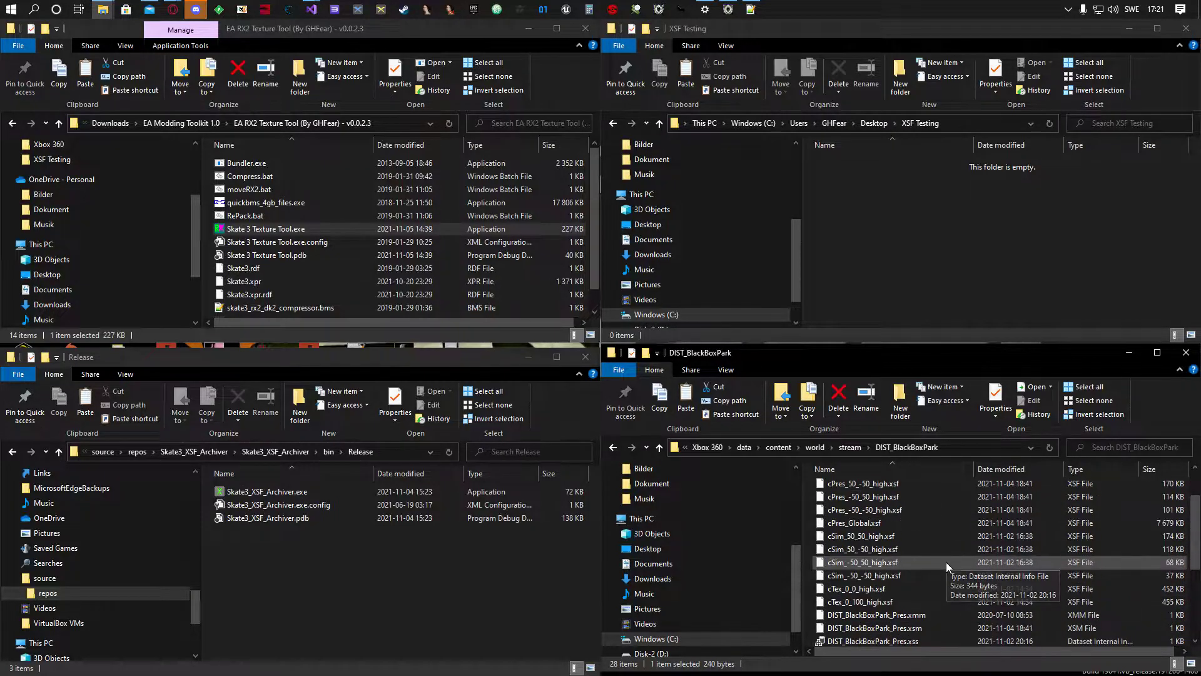
pyautogui.scroll(2, 944, 565)
pyautogui.click(866, 529)
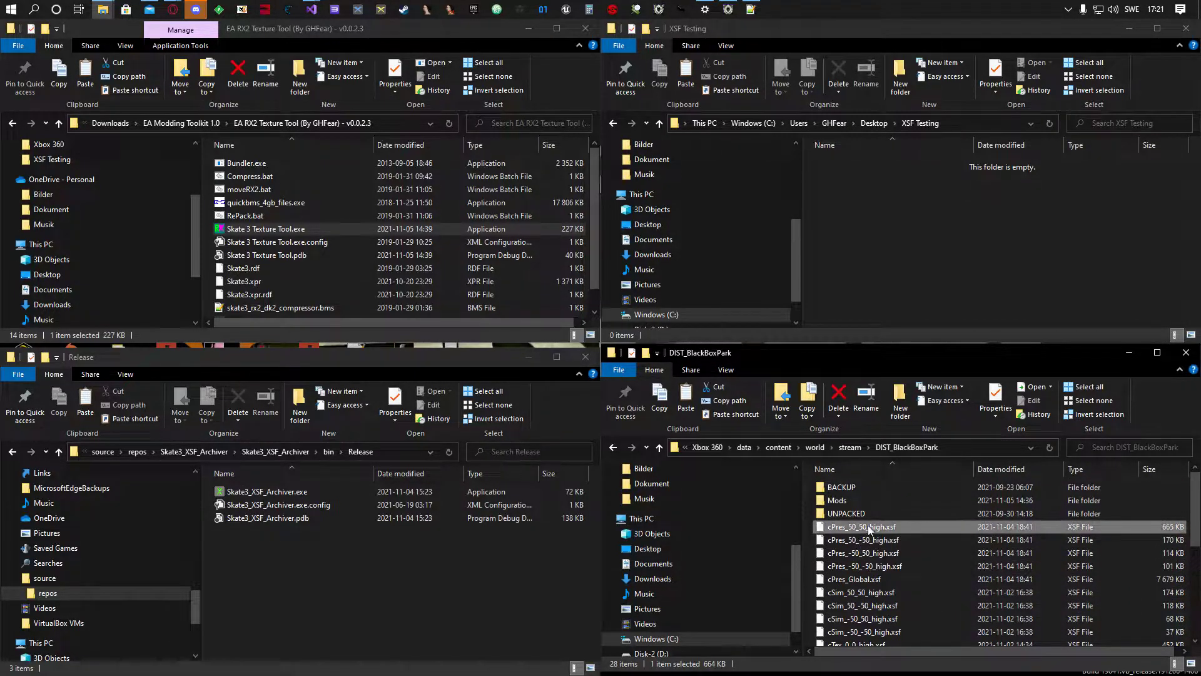
pyautogui.keyDown('shift'); pyautogui.click(863, 580); pyautogui.keyUp('shift')
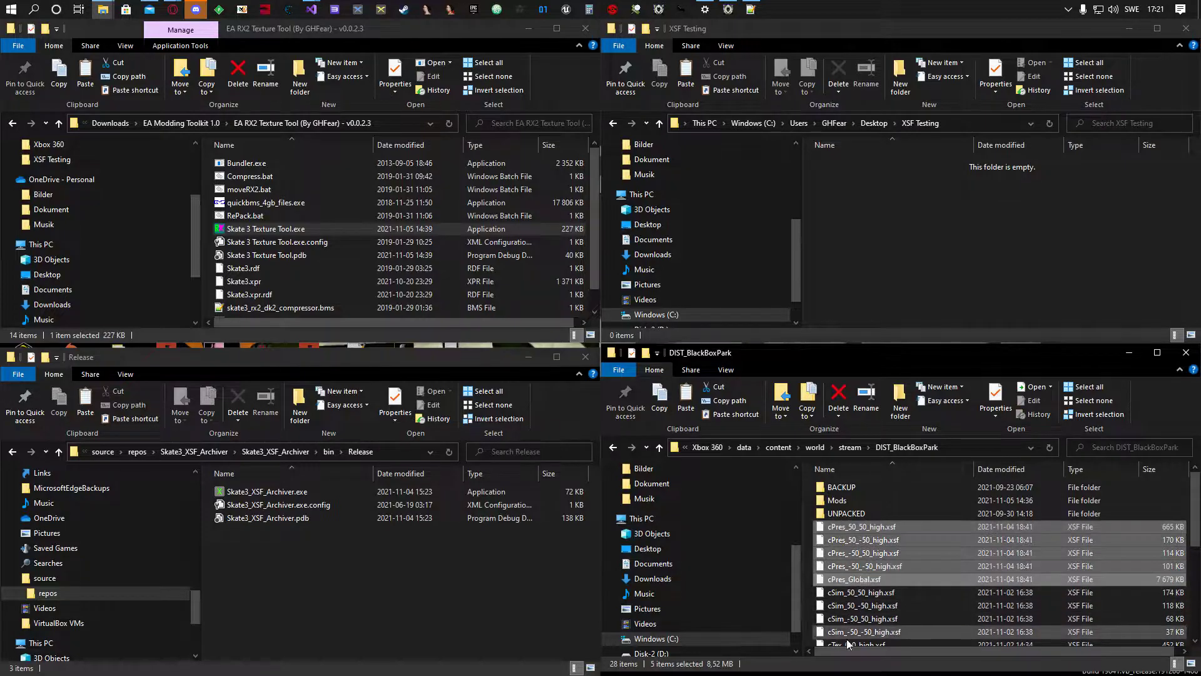
pyautogui.scroll(-1, 838, 625)
pyautogui.scroll(1, 857, 563)
# Copy the four cPres high folders and cPres_Global from the UNPACKED folder into the XSF Testing folder.
pyautogui.click(858, 515)
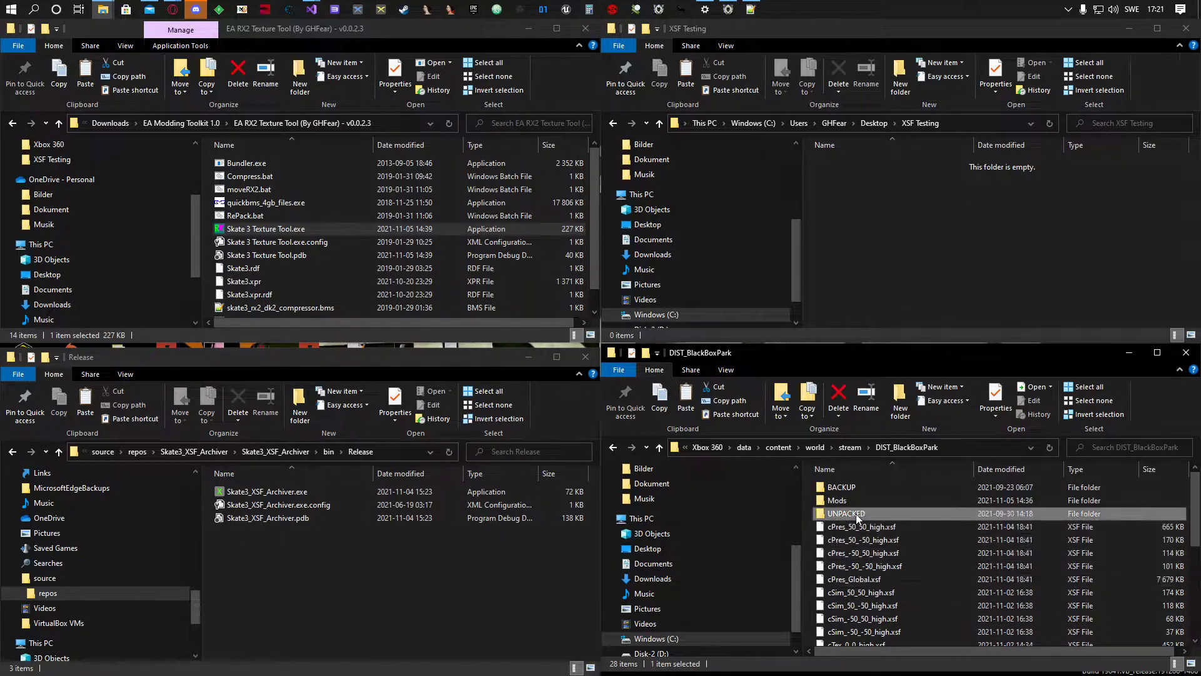
pyautogui.doubleClick(858, 514)
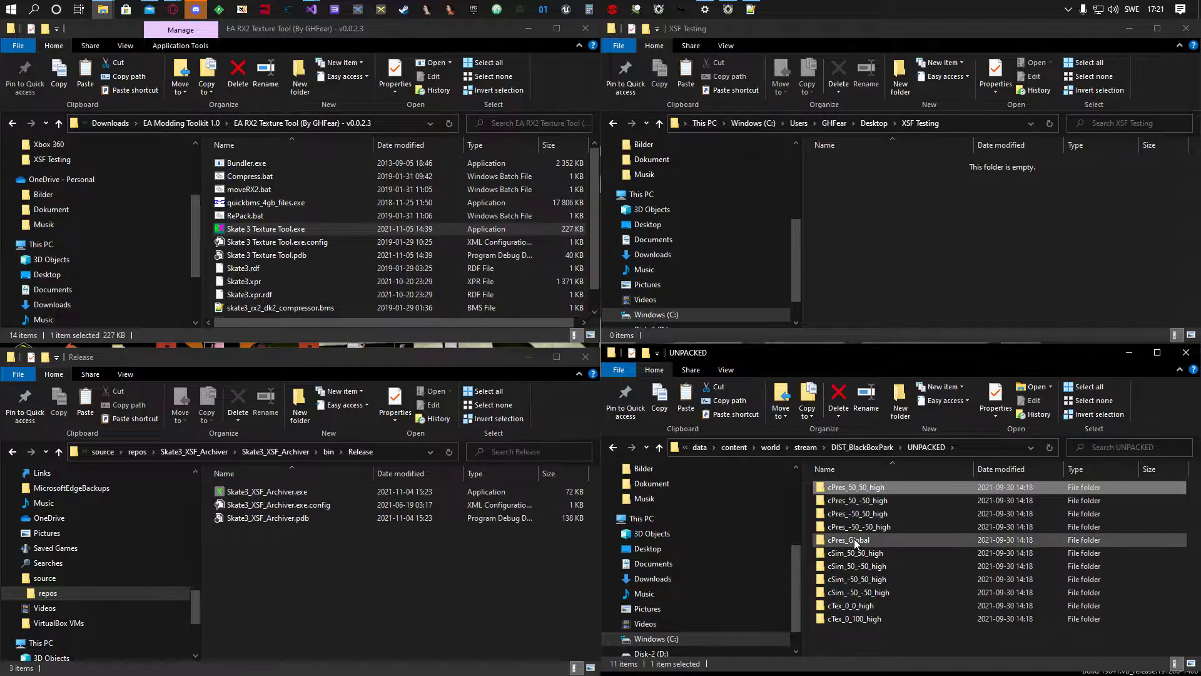
pyautogui.keyDown('shift'); pyautogui.click(856, 541); pyautogui.keyUp('shift')
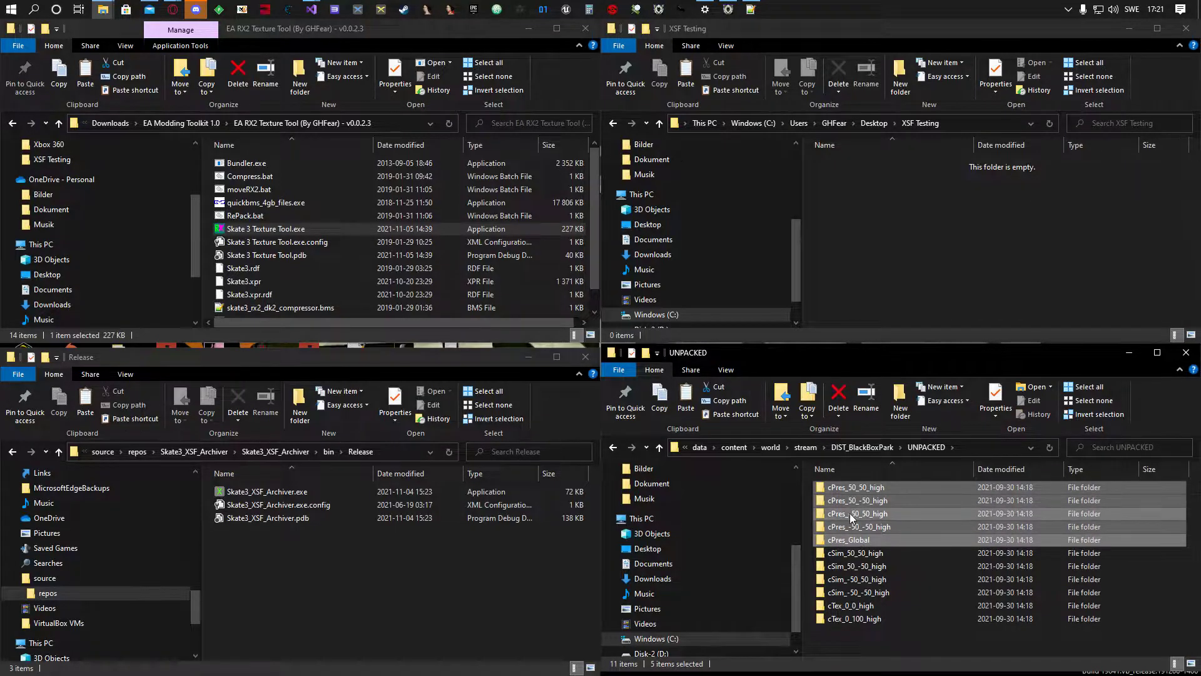
pyautogui.hotkey('ctrl', 'c')
pyautogui.click(866, 286)
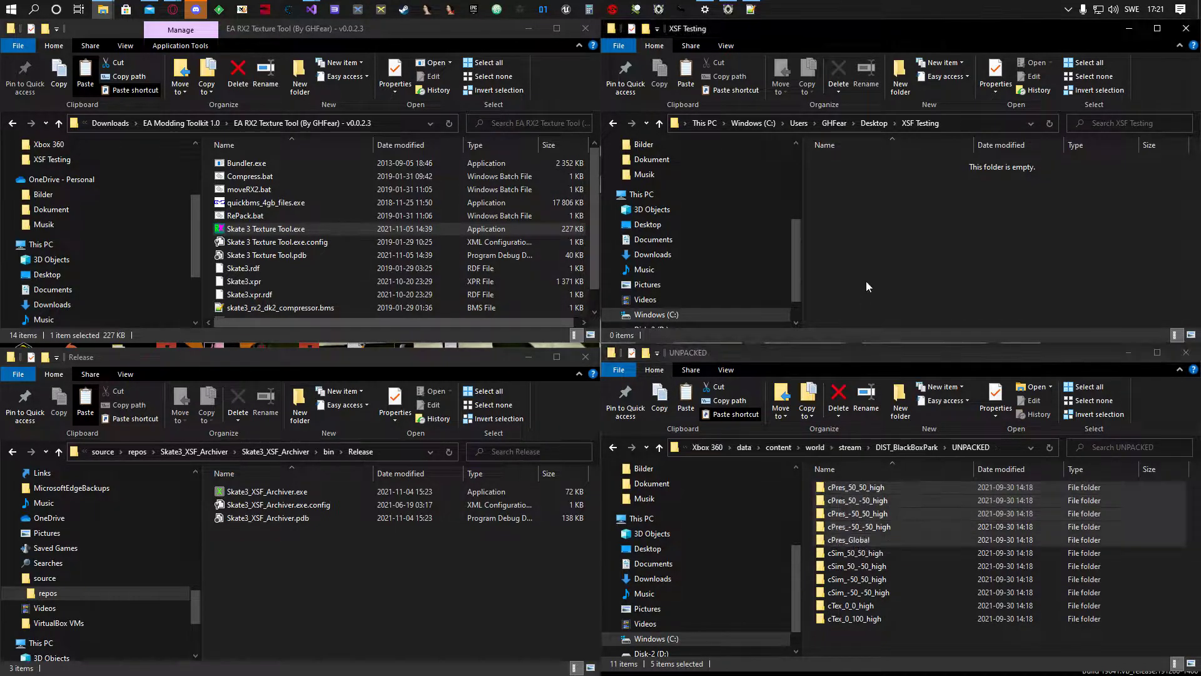
pyautogui.hotkey('ctrl', 'v')
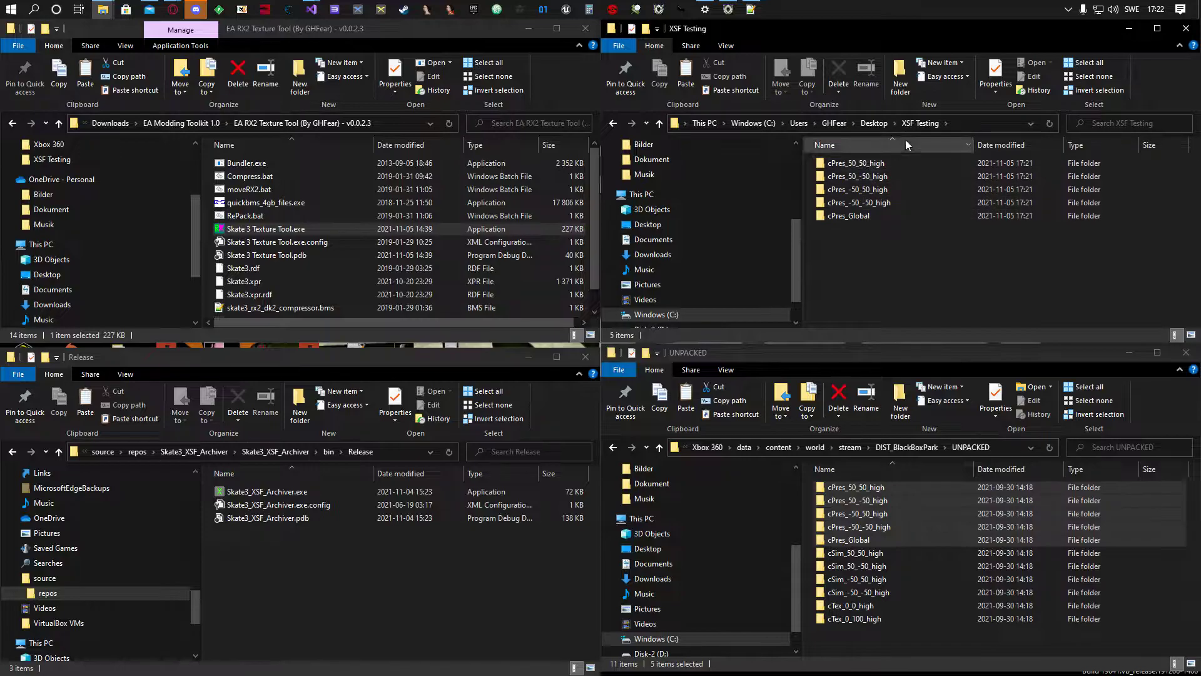
# Go back to the DIST_BlackBoxPark folder and launch Skate3_XSF_Archiver.exe from the Release folder.
pyautogui.click(907, 447)
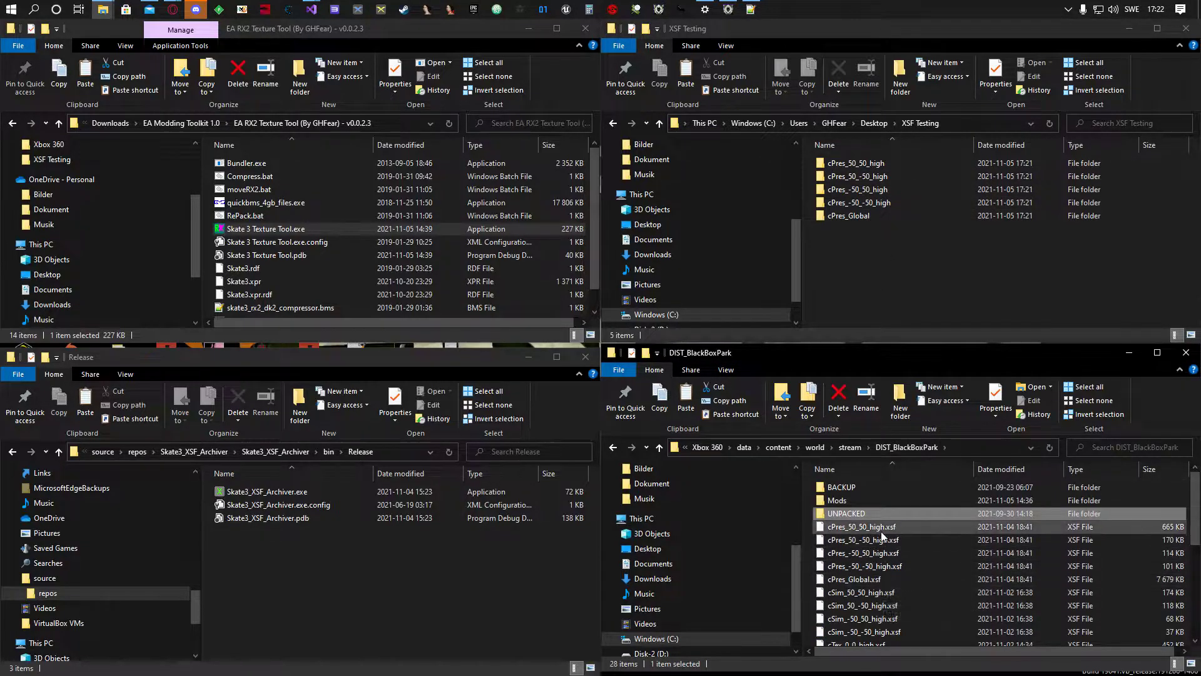
pyautogui.click(882, 529)
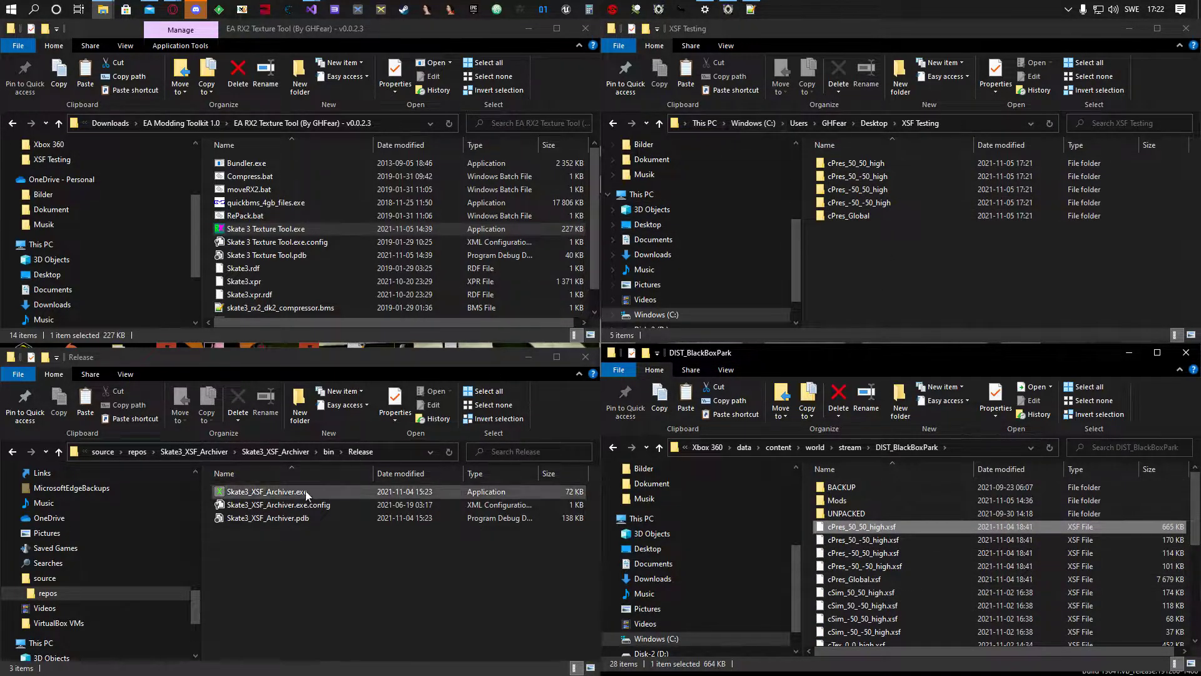
pyautogui.click(273, 494)
pyautogui.doubleClick(273, 494)
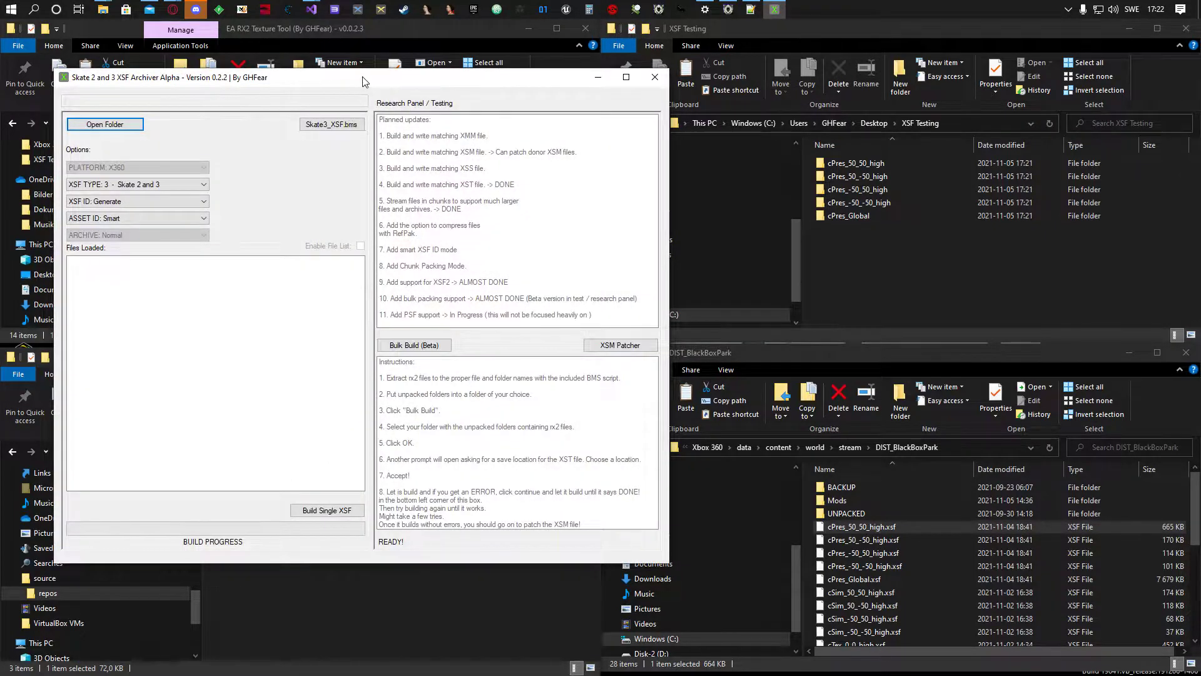
pyautogui.moveTo(358, 81); pyautogui.dragTo(395, 102)
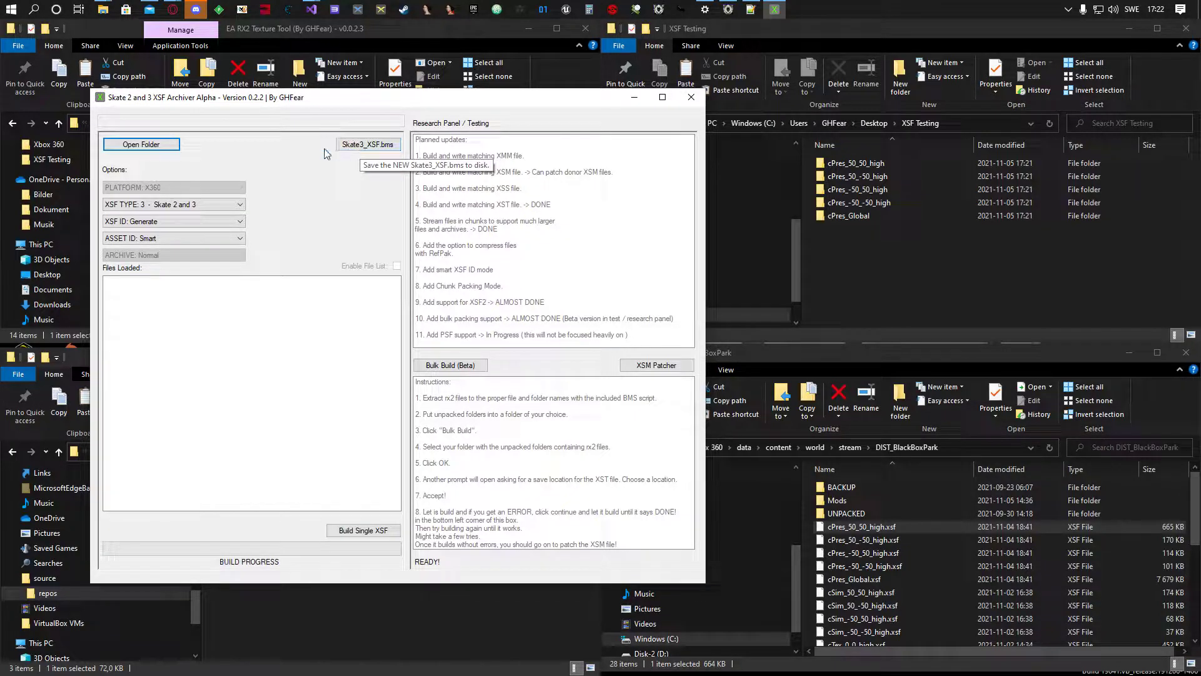
# Save the archiver's QuickBMS script as Skate3_XSF.bms in the XSF Testing folder.
pyautogui.click(366, 147)
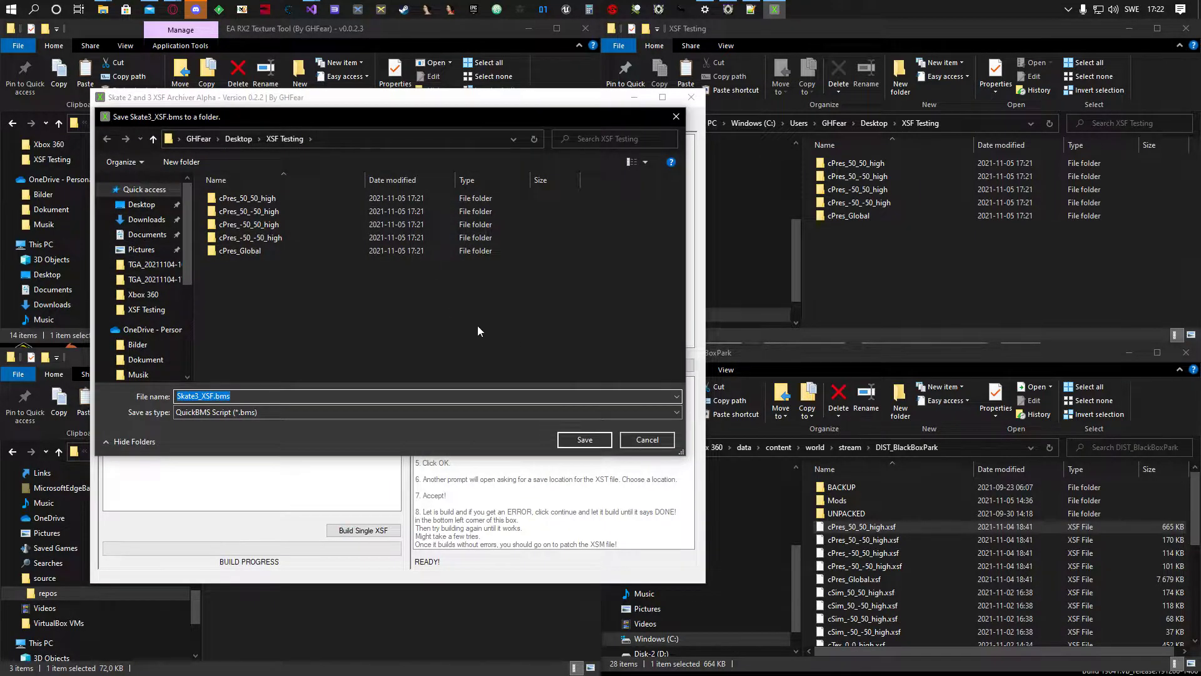
pyautogui.click(584, 440)
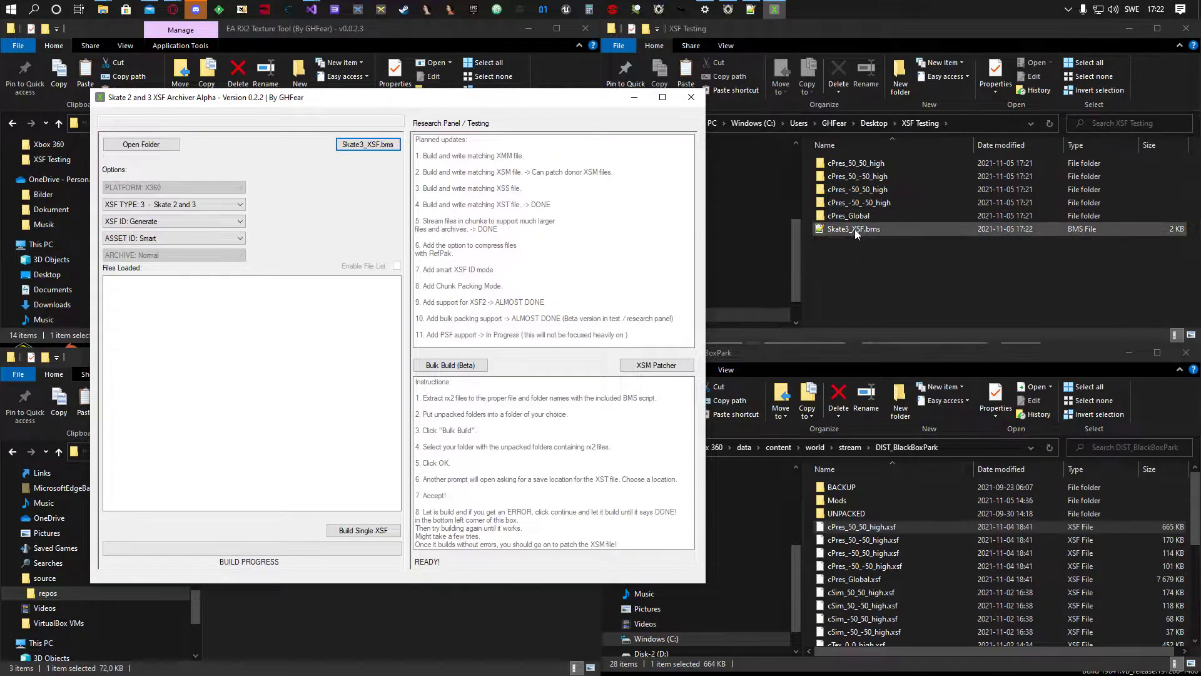
pyautogui.click(855, 229)
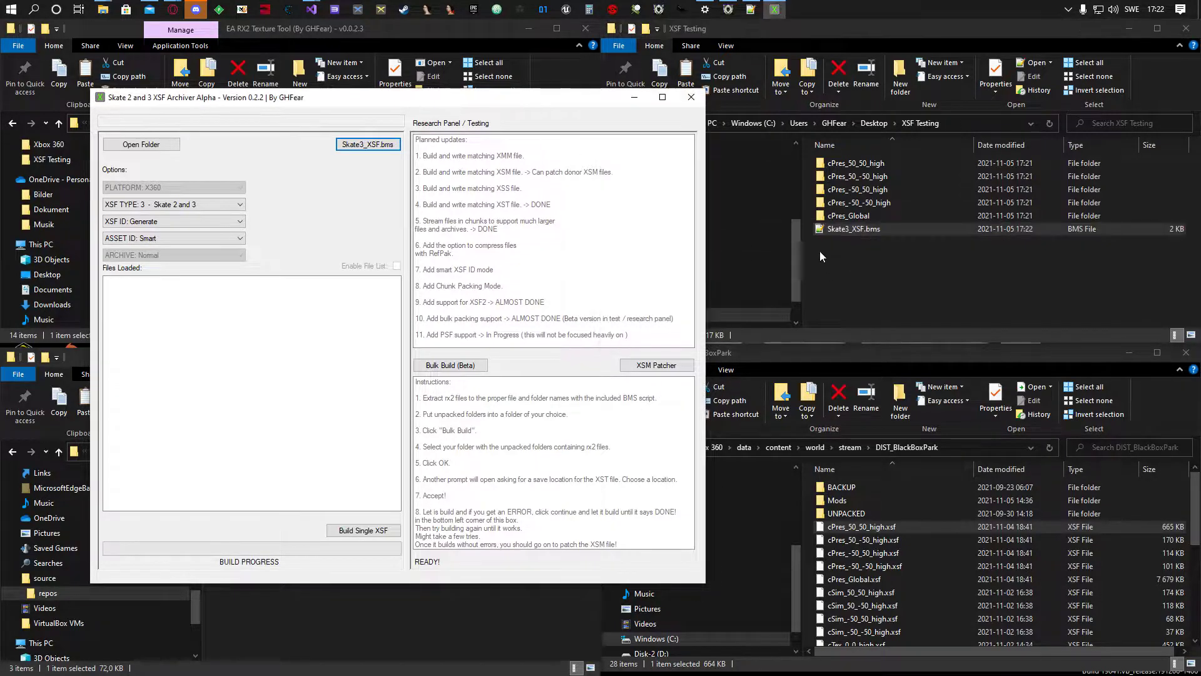
# Inspect the contents of each cPres folder in XSF Testing, from cPres_50_50_high through cPres_Global.
pyautogui.click(536, 125)
pyautogui.doubleClick(820, 164)
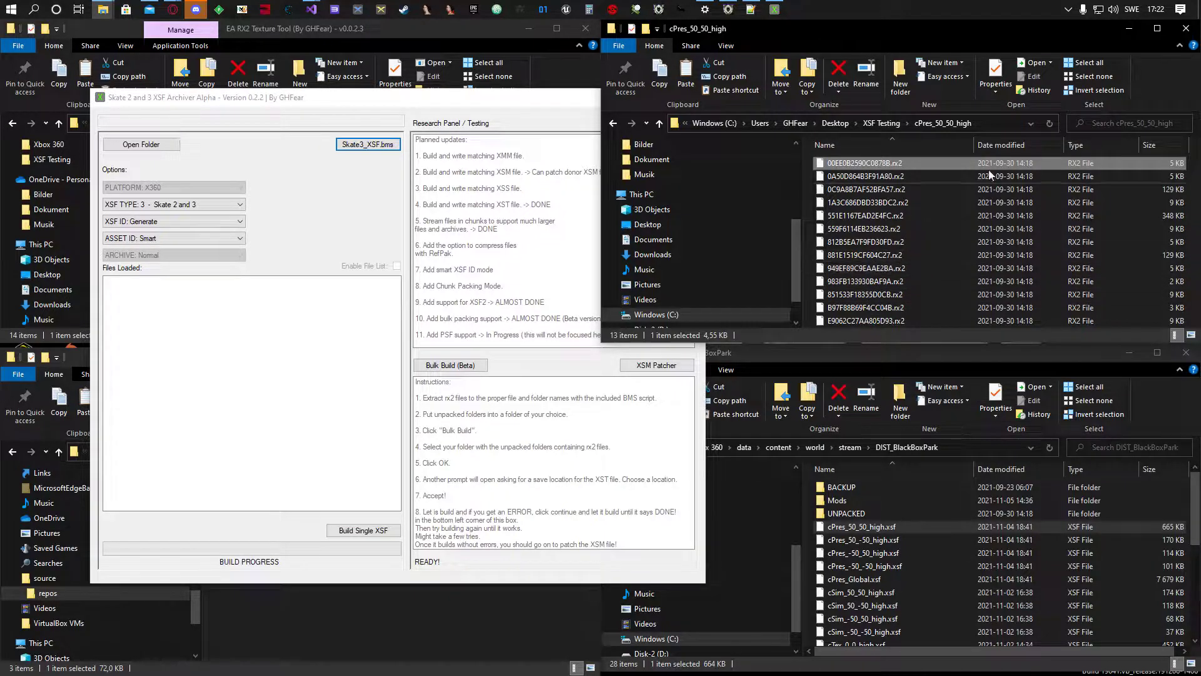
pyautogui.click(881, 124)
pyautogui.doubleClick(848, 180)
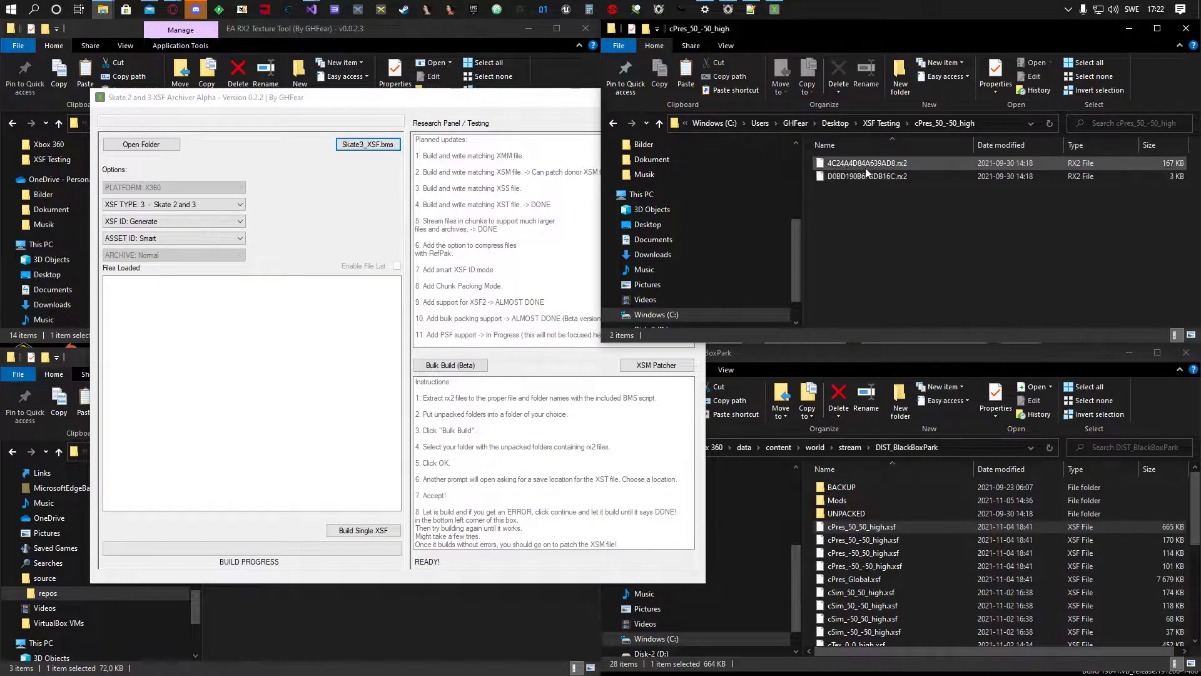
pyautogui.click(885, 123)
pyautogui.doubleClick(848, 189)
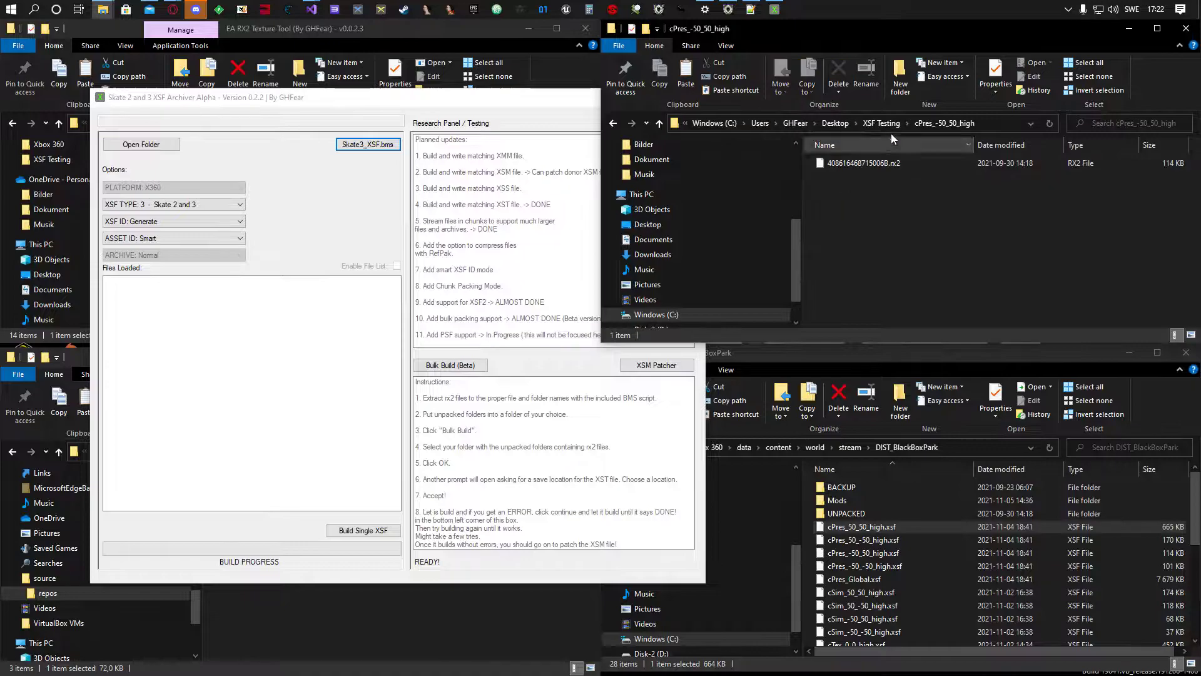
pyautogui.click(882, 124)
pyautogui.doubleClick(859, 202)
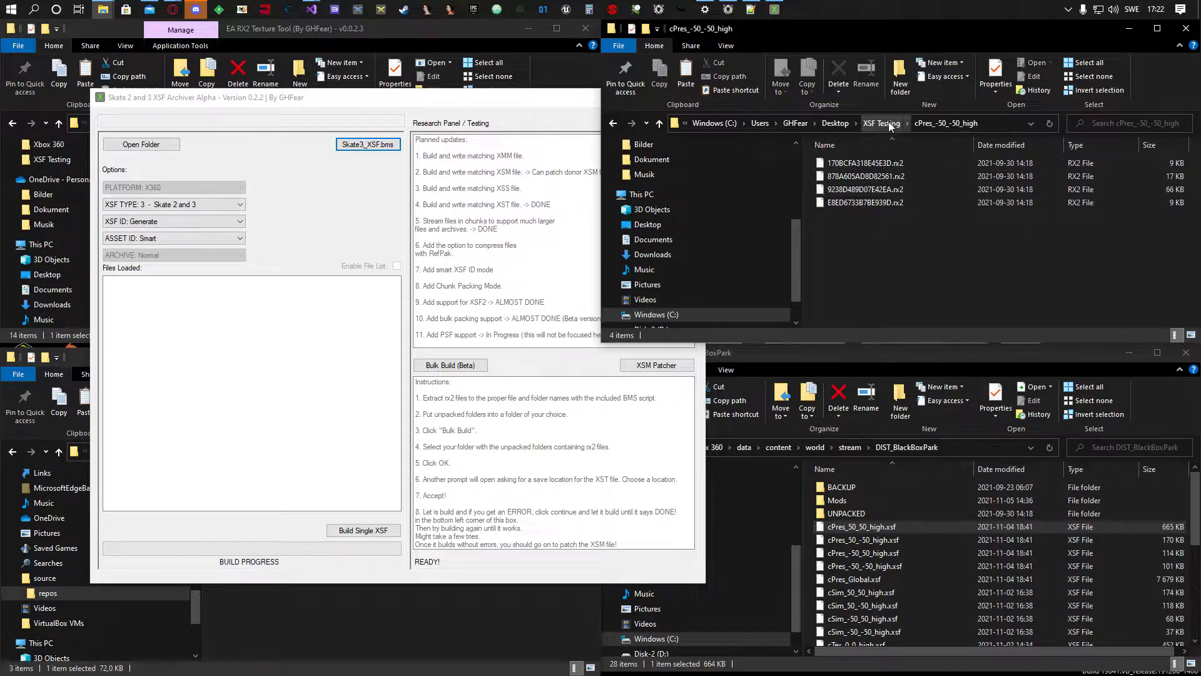
pyautogui.click(881, 123)
pyautogui.doubleClick(857, 217)
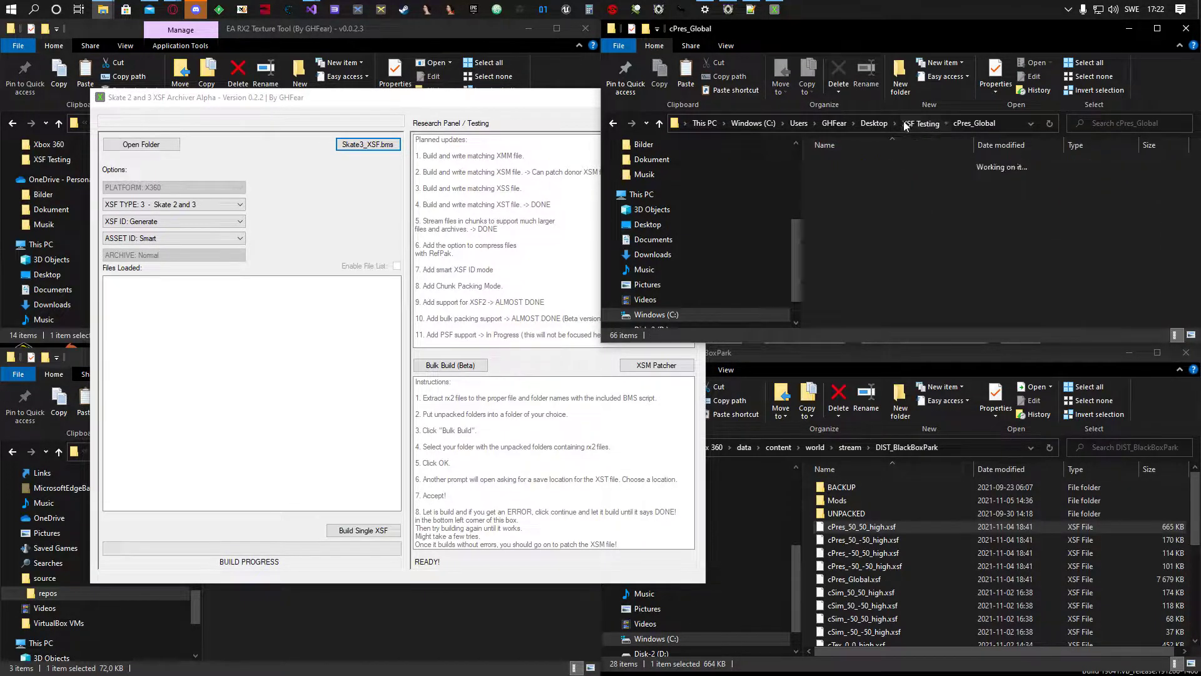
# Return to the XSF Testing folder and delete Skate3_XSF.bms from it.
pyautogui.click(905, 125)
pyautogui.click(852, 229)
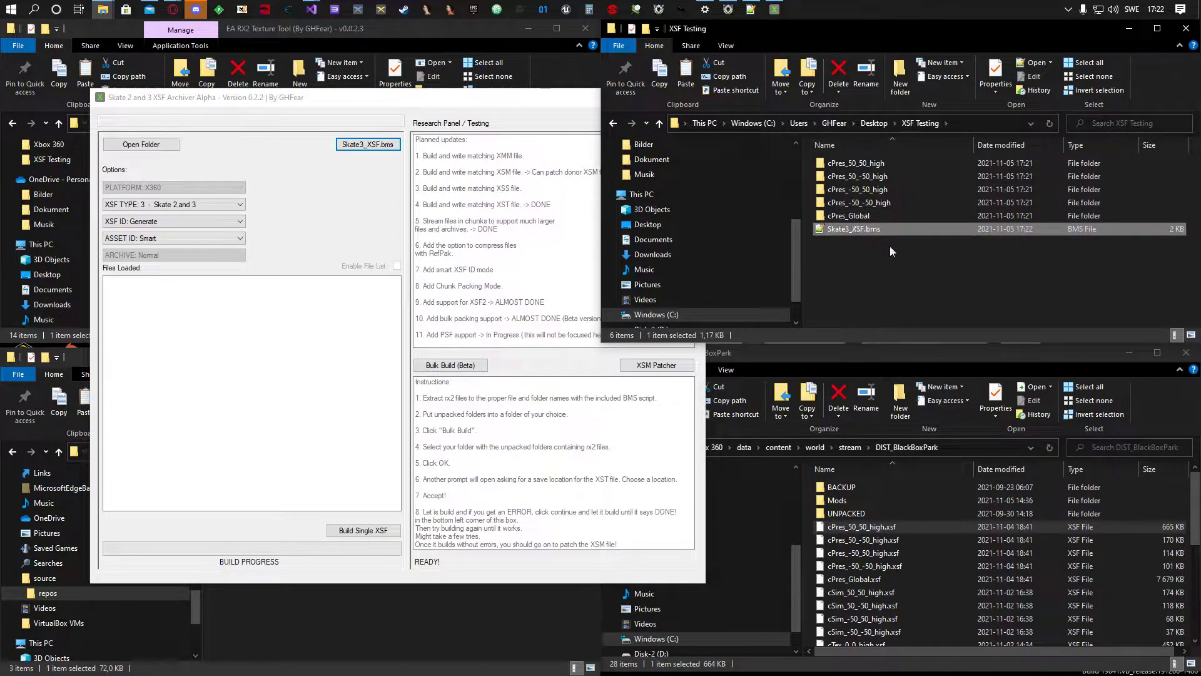
pyautogui.press('Delete')
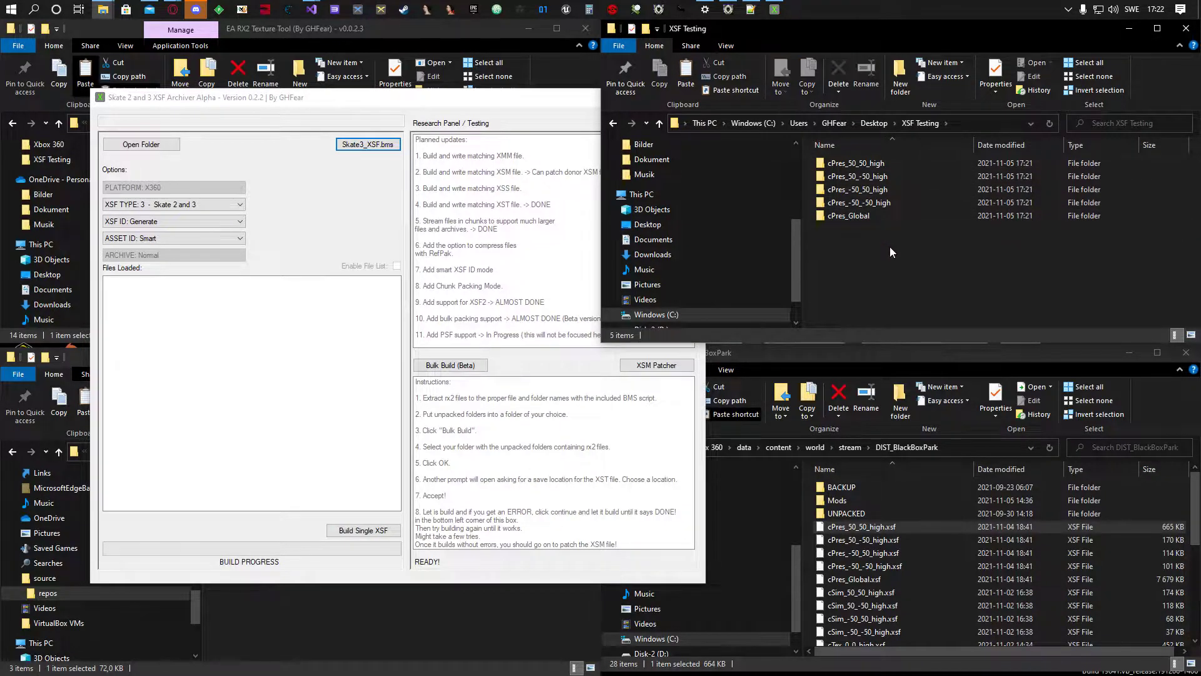
# Set the archiver's XSF ID to Black Box Park.
pyautogui.click(857, 166)
pyautogui.keyDown('shift'); pyautogui.click(855, 216); pyautogui.keyUp('shift')
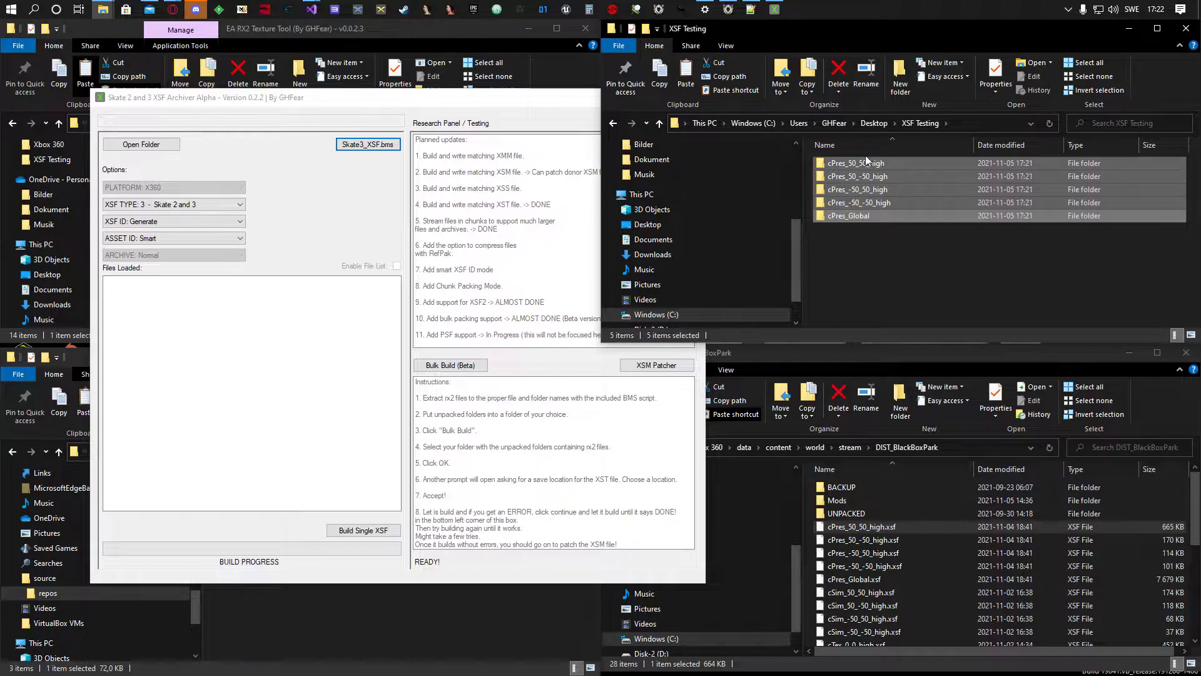
pyautogui.moveTo(526, 107); pyautogui.dragTo(446, 109)
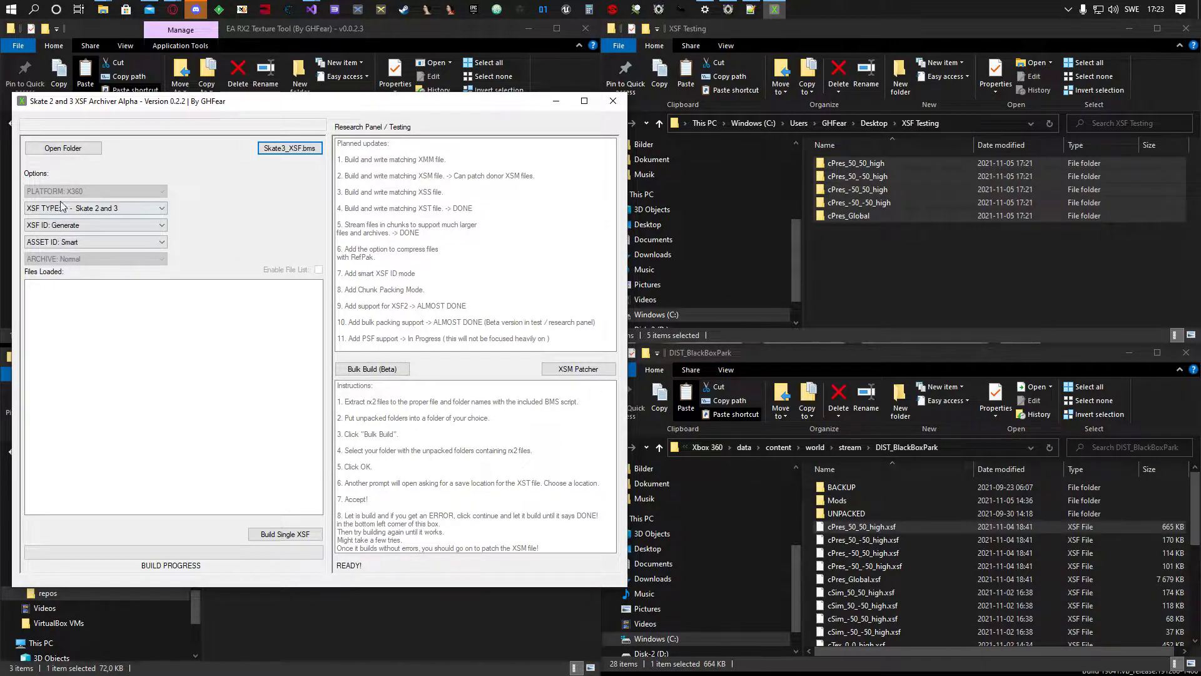
pyautogui.click(76, 226)
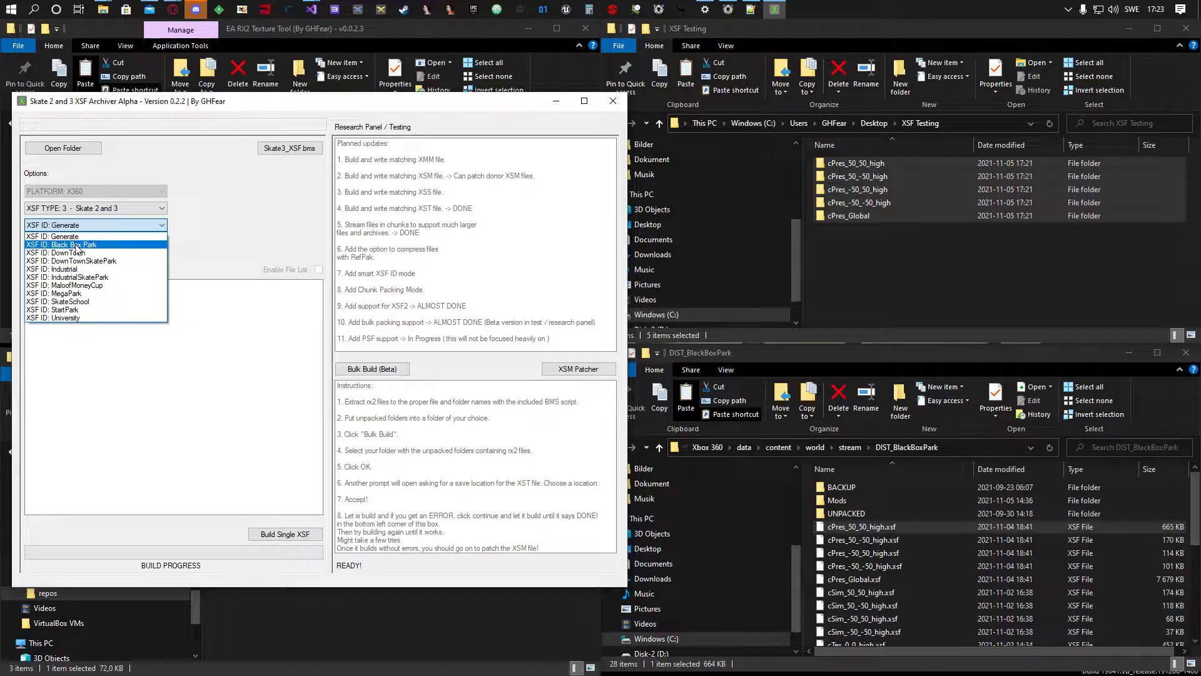
pyautogui.click(54, 247)
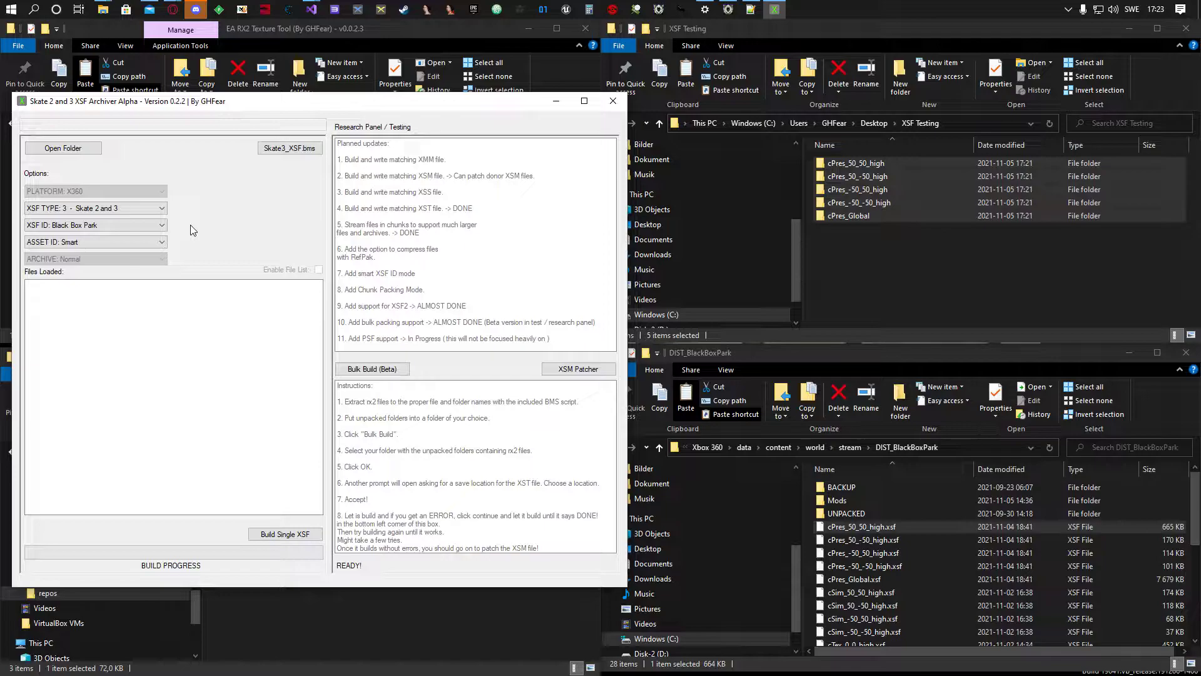
pyautogui.click(69, 228)
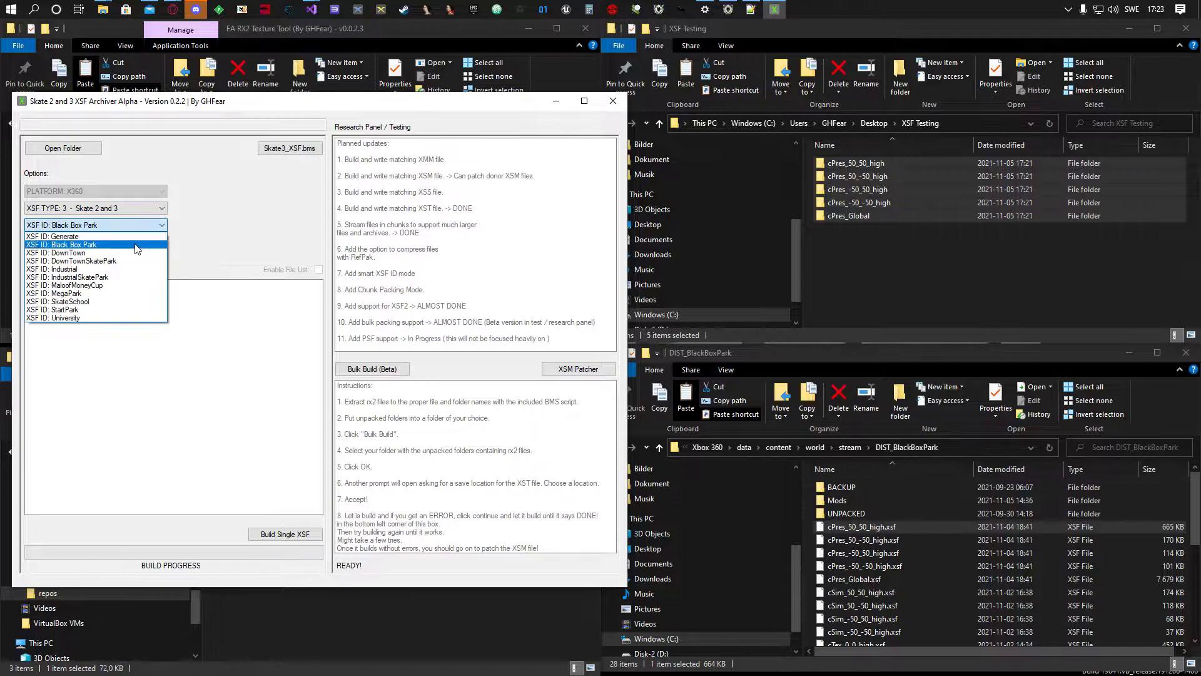
pyautogui.click(74, 245)
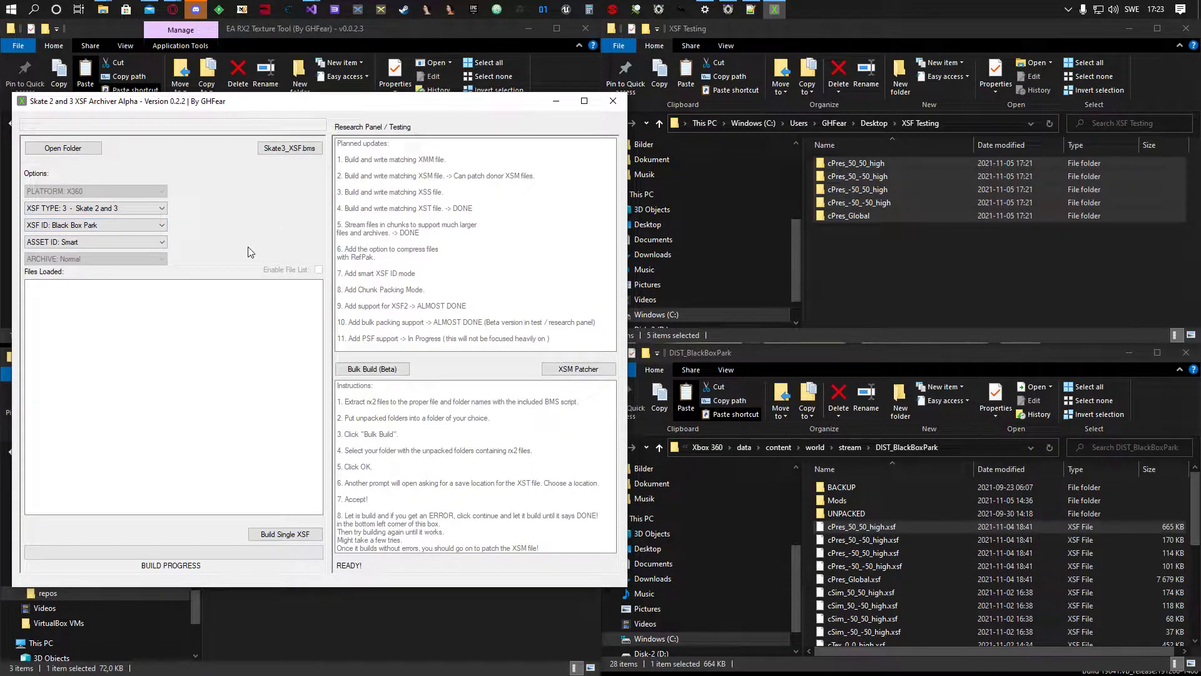
# Start a bulk build with the XSF Testing folder on the desktop as the source of the unpacked folders.
pyautogui.click(373, 370)
pyautogui.scroll(-10, 573, 378)
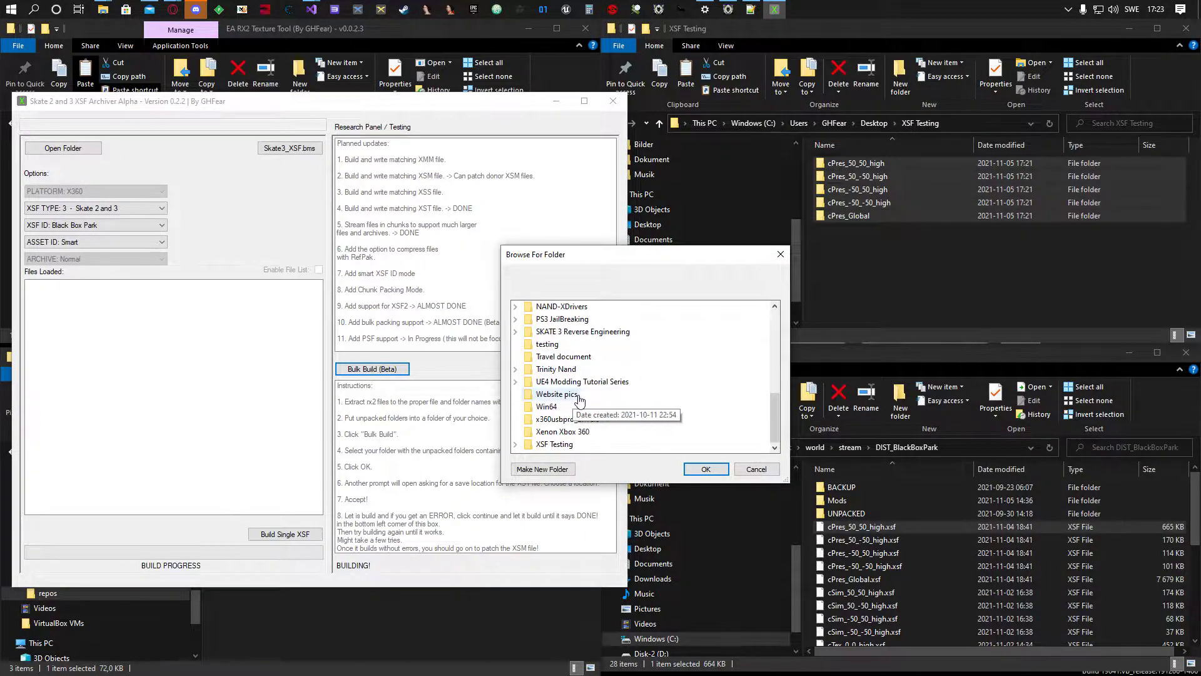
pyautogui.click(553, 445)
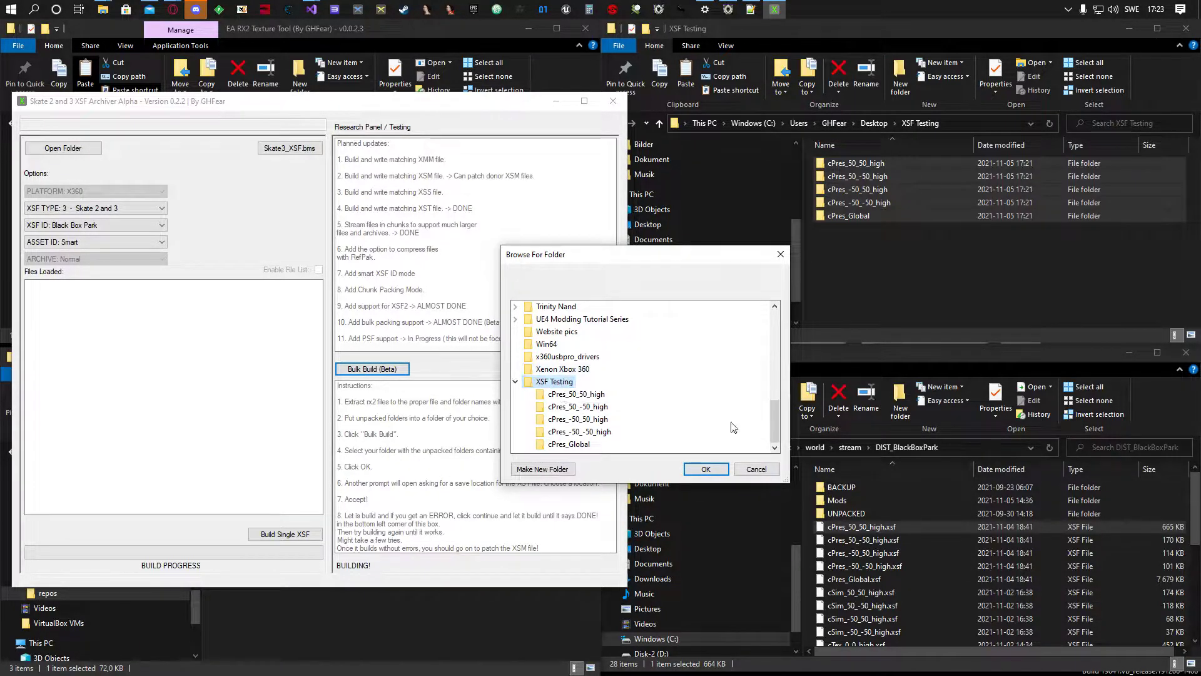
pyautogui.click(706, 469)
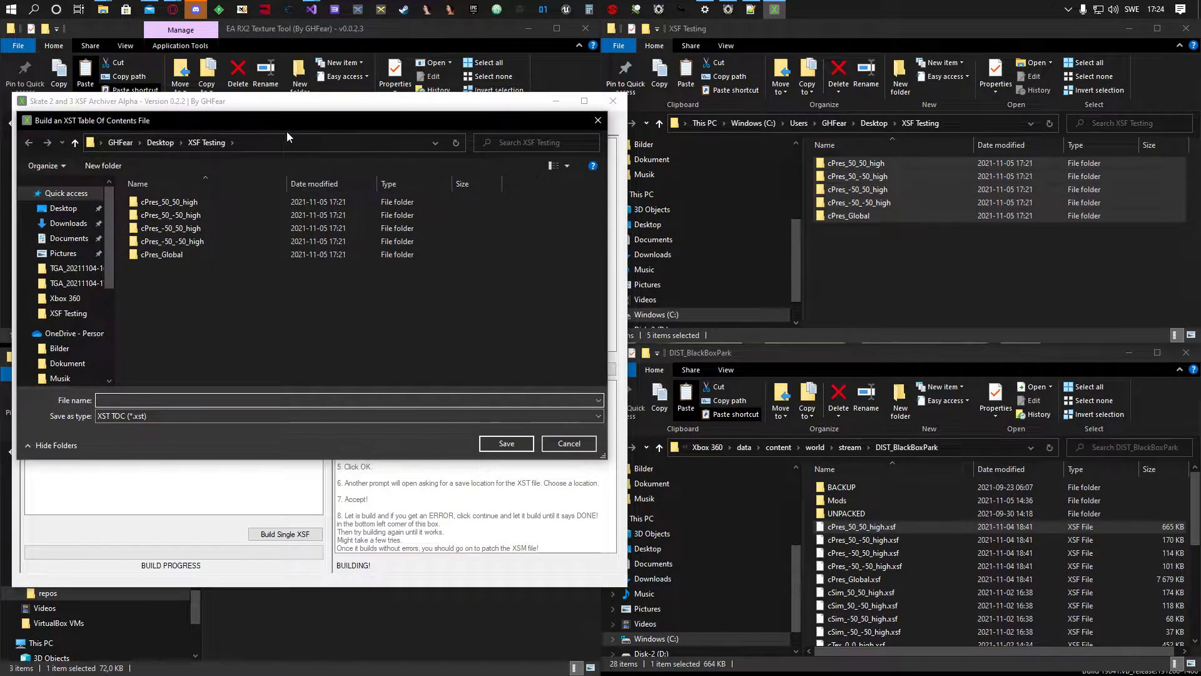
# Save the XST table of contents as DIST_BlackBoxPark_Pres in XSF Testing, reusing the original XST file's name, and run the bulk build.
pyautogui.moveTo(284, 125); pyautogui.dragTo(322, 124)
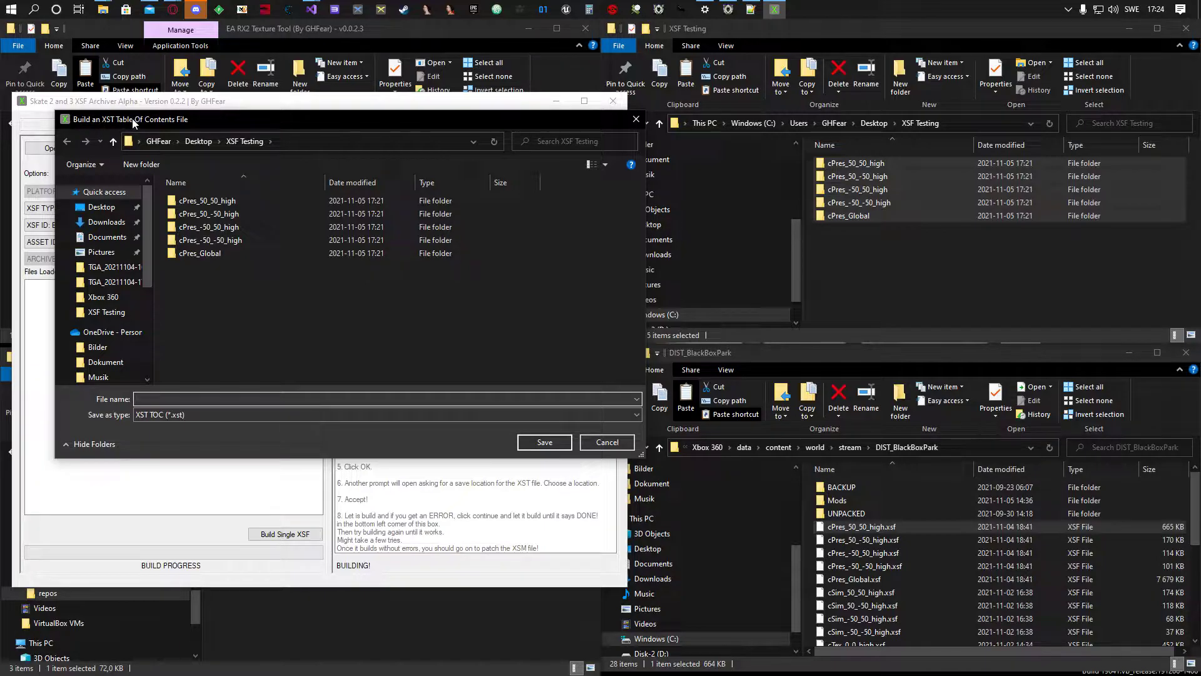
pyautogui.scroll(-5, 885, 536)
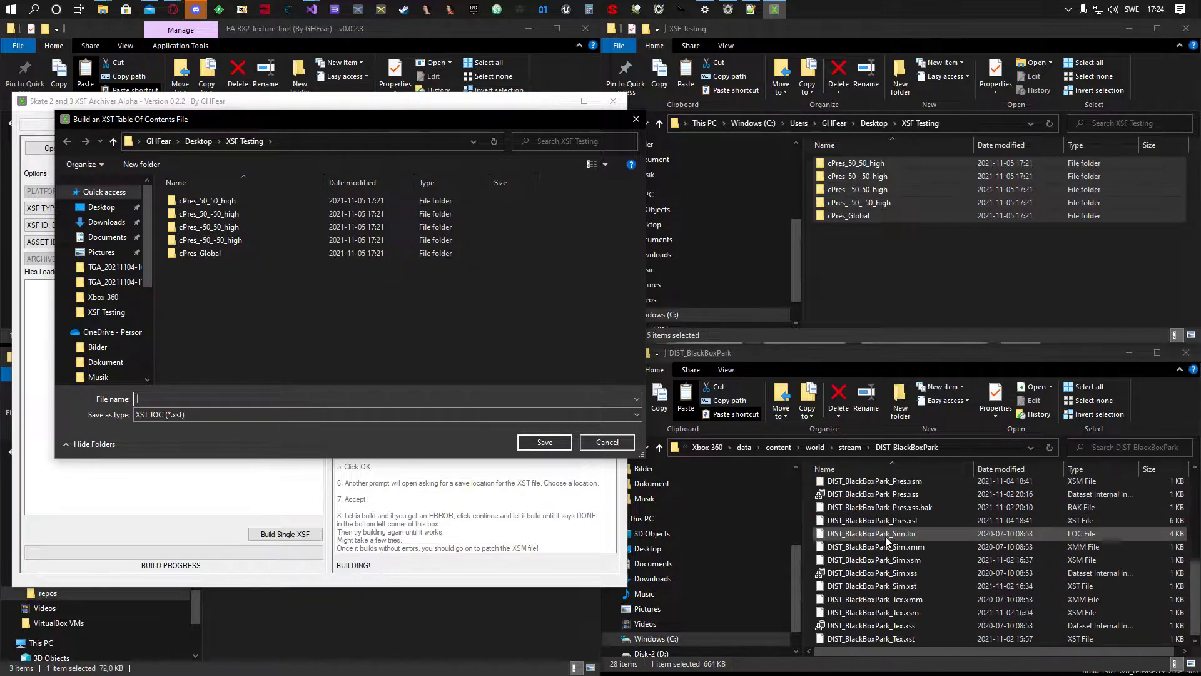
pyautogui.scroll(1, 904, 535)
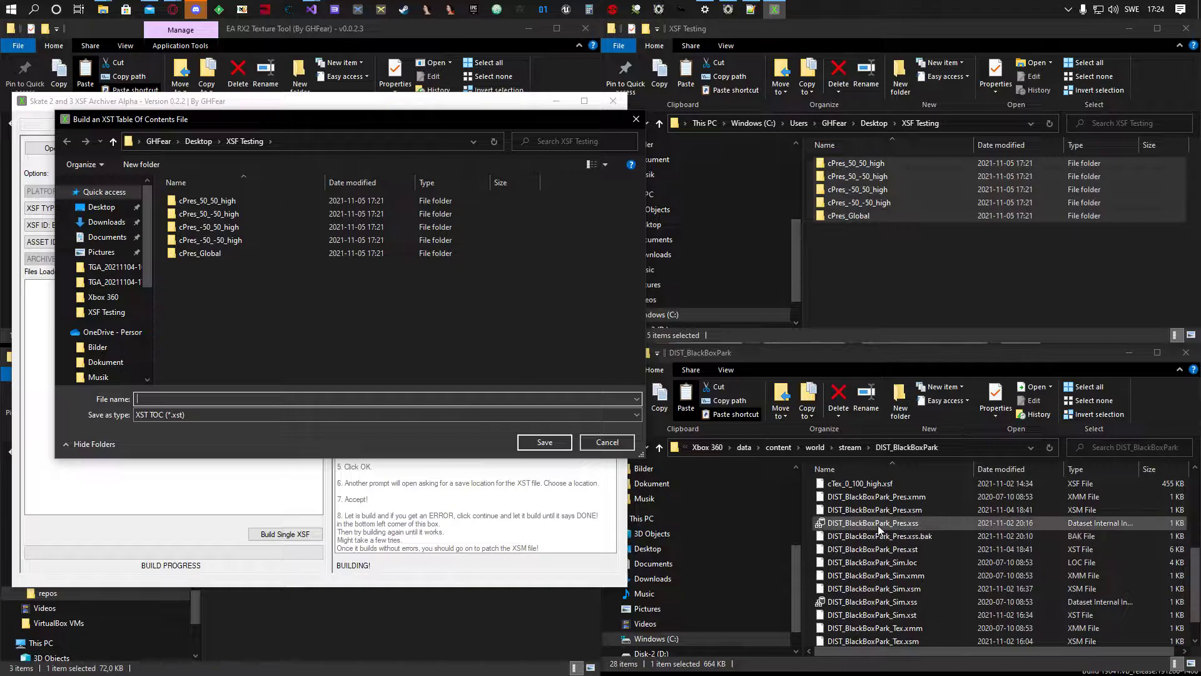
pyautogui.click(866, 549)
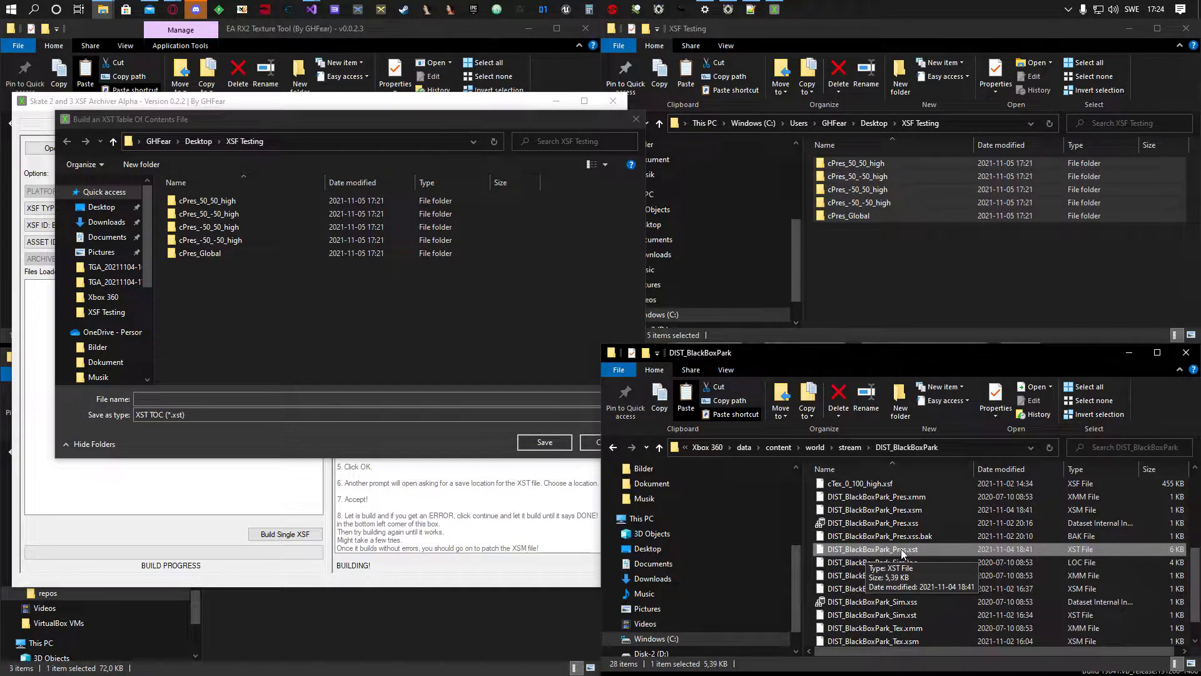
pyautogui.click(888, 549)
pyautogui.hotkey('ctrl', 'c')
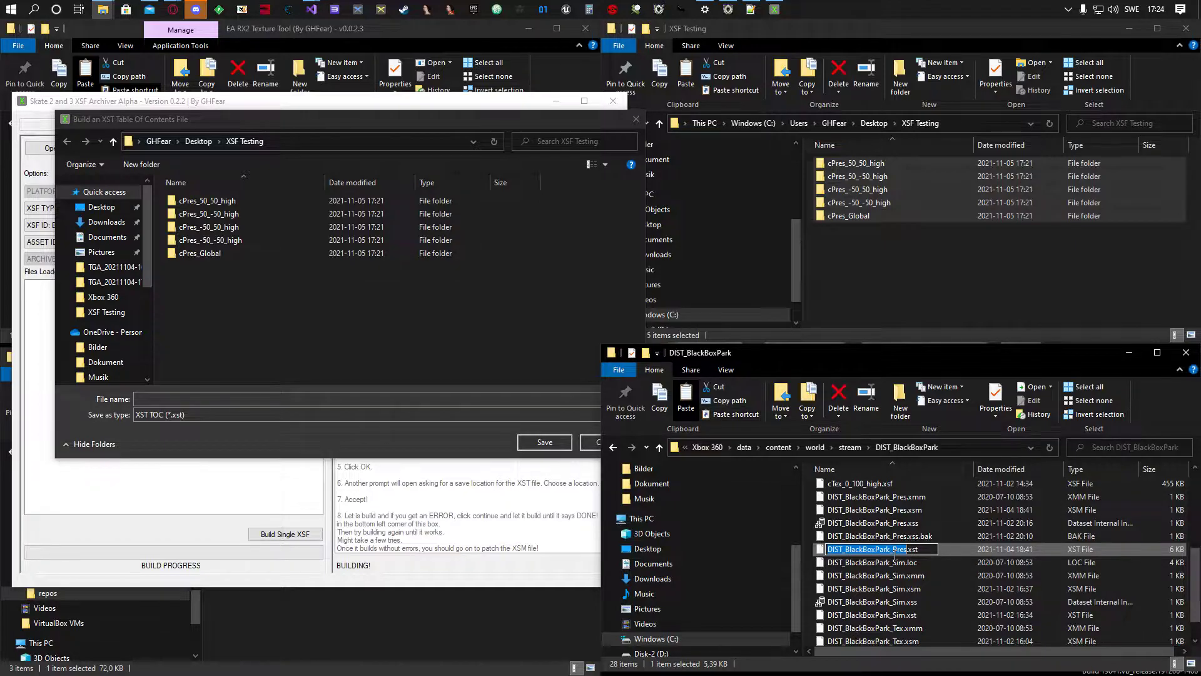
pyautogui.click(209, 405)
pyautogui.hotkey('ctrl', 'v')
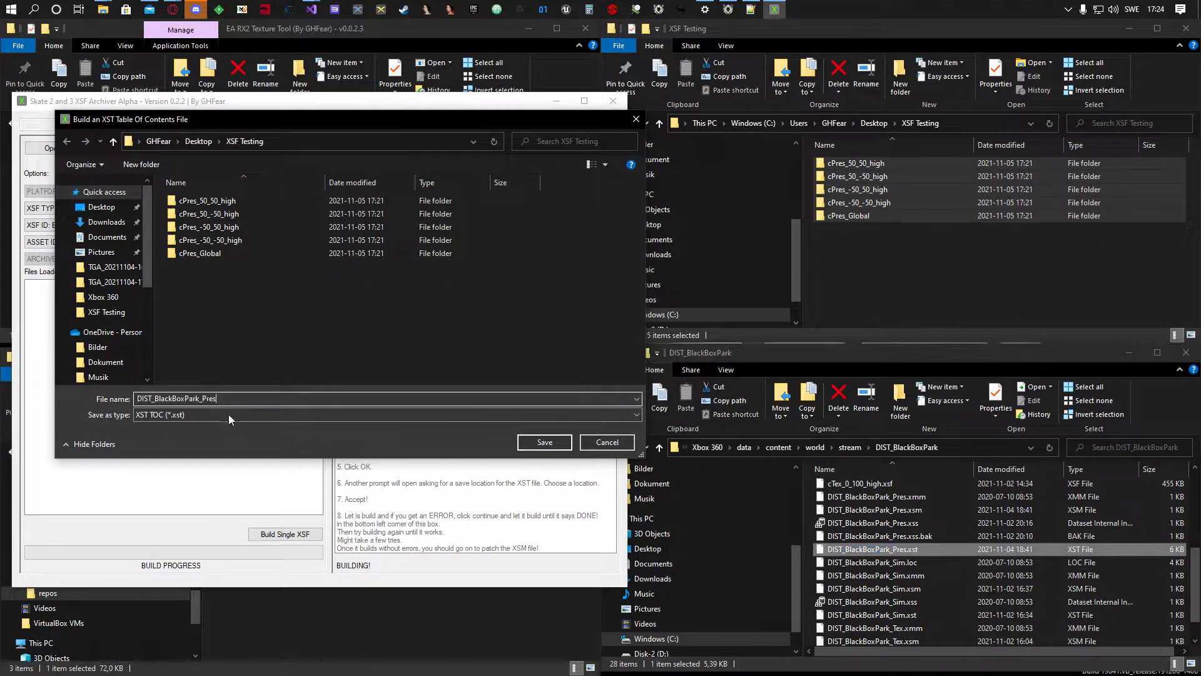
pyautogui.click(543, 442)
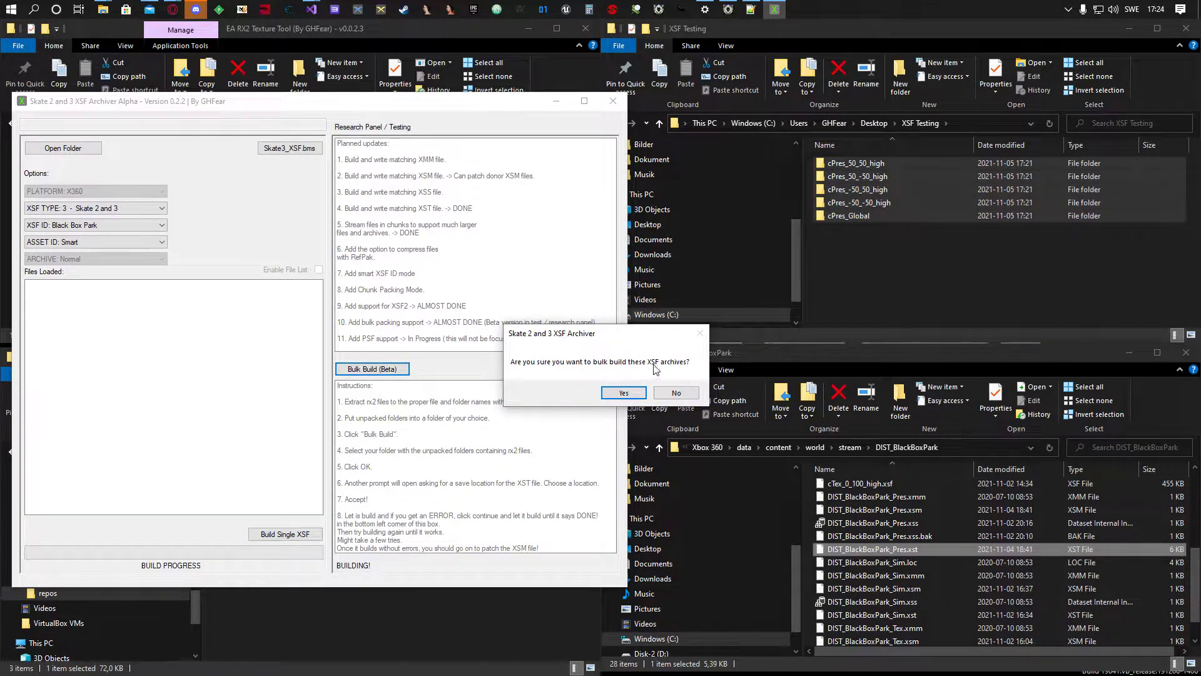
pyautogui.click(623, 393)
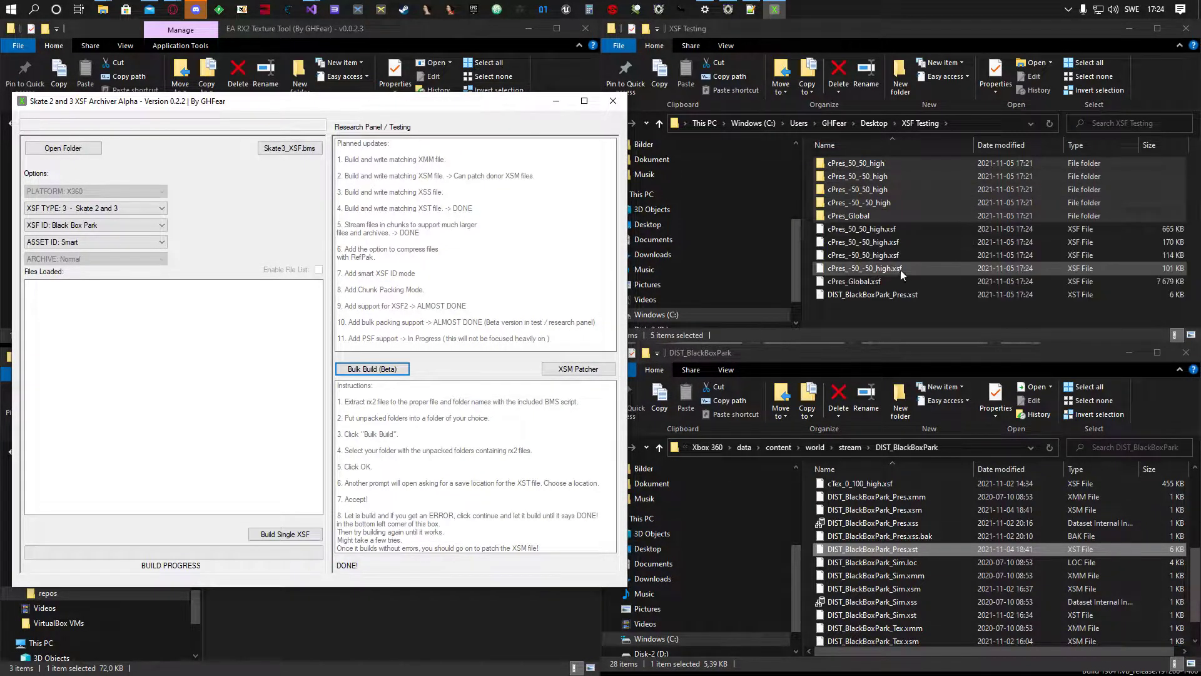
# Check the newly built cPres XSF archives and DIST_BlackBoxPark_Pres.xst in the XSF Testing folder.
pyautogui.click(883, 230)
pyautogui.keyDown('shift'); pyautogui.click(869, 282); pyautogui.keyUp('shift')
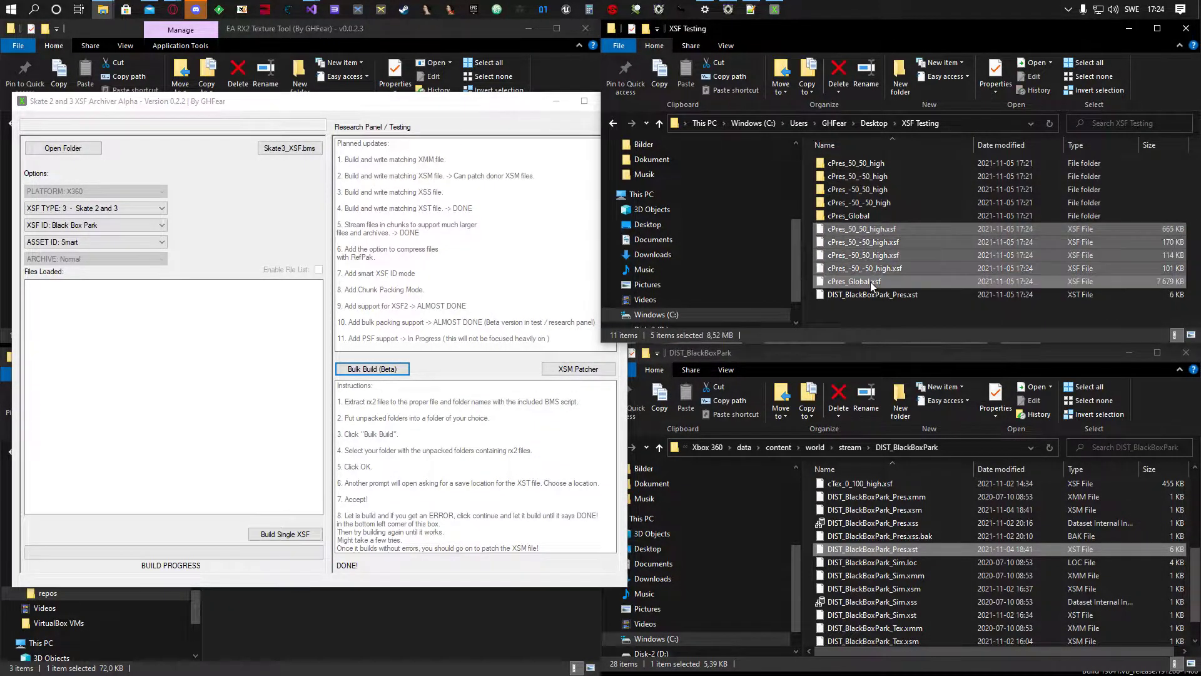
pyautogui.click(865, 309)
pyautogui.click(863, 229)
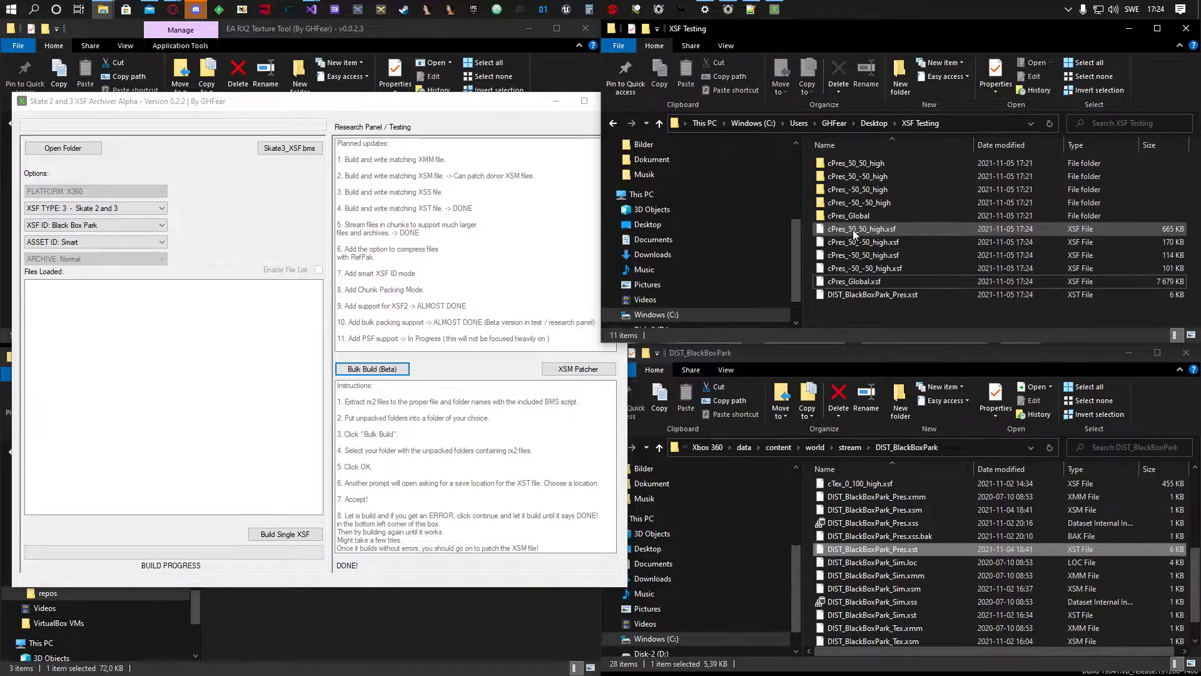
pyautogui.keyDown('shift'); pyautogui.click(862, 285); pyautogui.keyUp('shift')
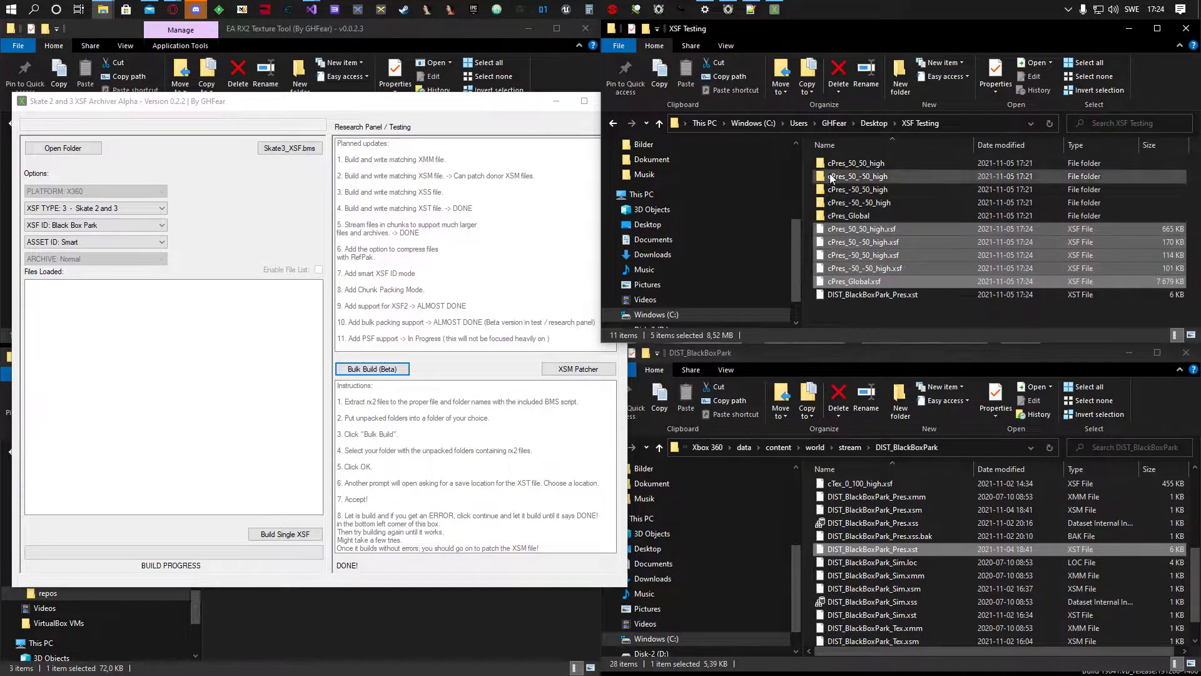
pyautogui.click(863, 314)
pyautogui.click(867, 299)
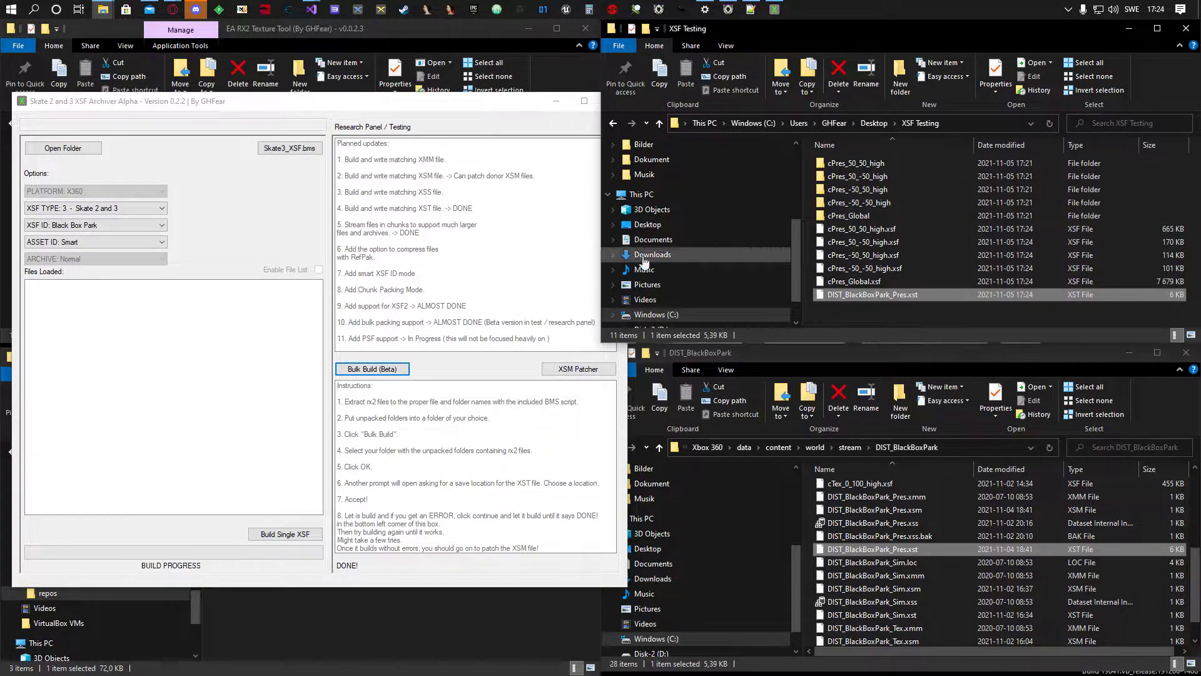
pyautogui.click(850, 311)
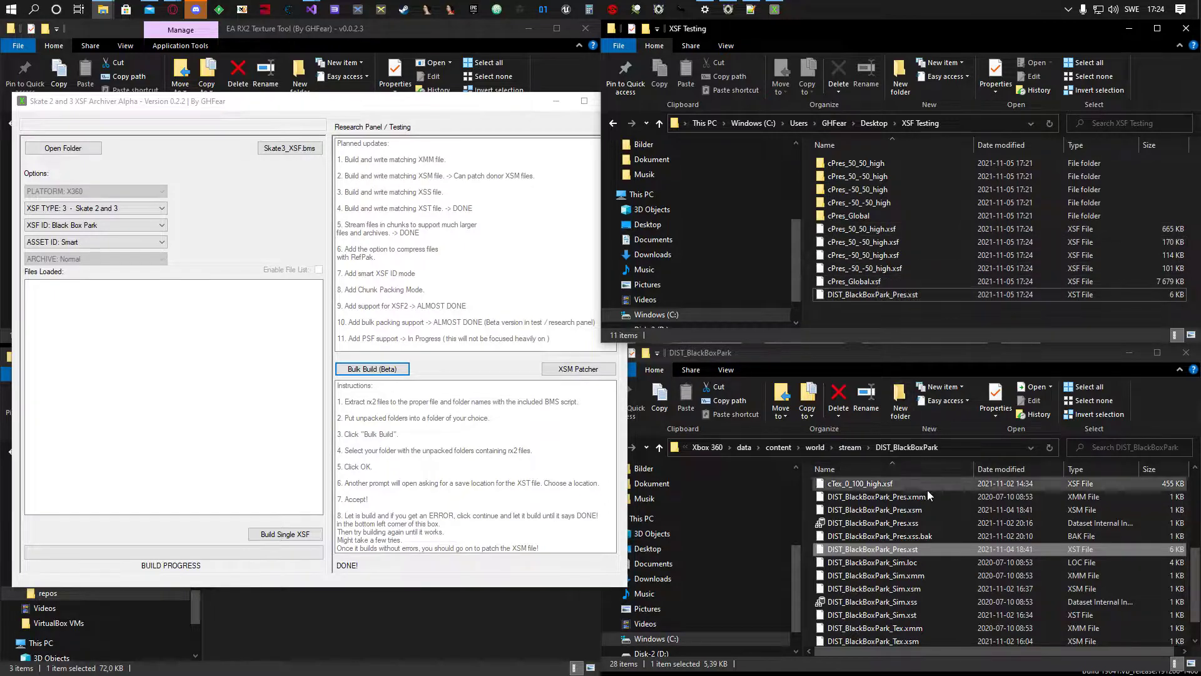
# Copy DIST_BlackBoxPark_Pres.xsm from the DIST_BlackBoxPark folder into XSF Testing.
pyautogui.click(912, 511)
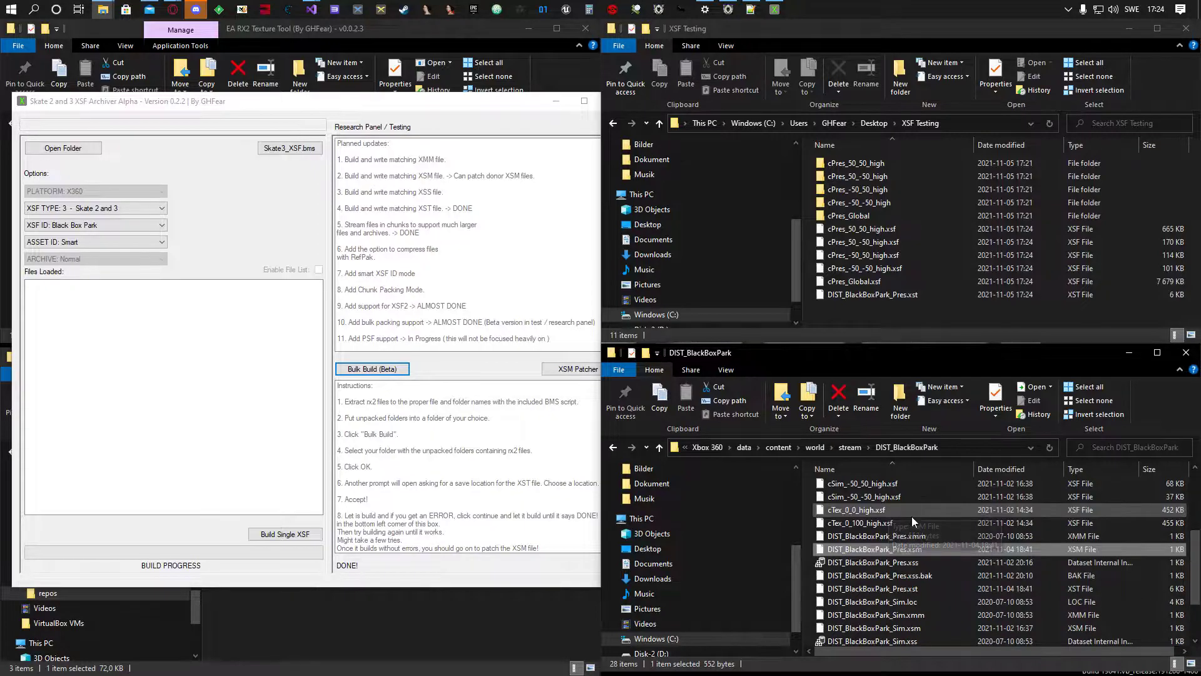
pyautogui.scroll(-1, 912, 516)
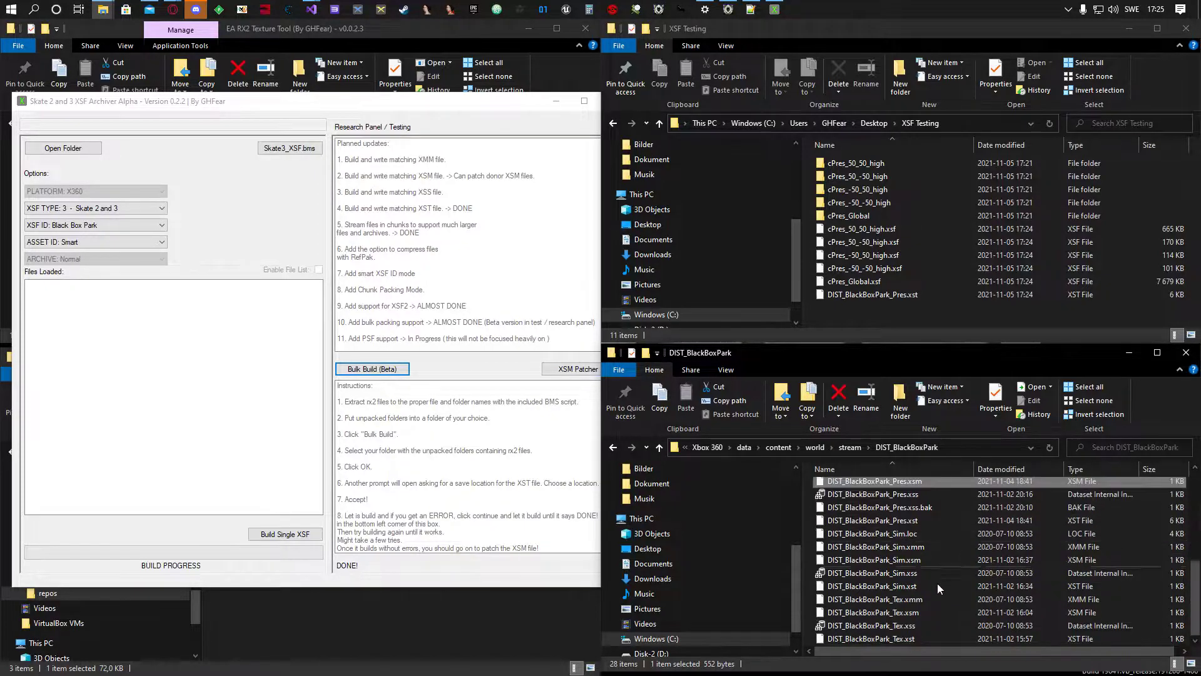
pyautogui.click(908, 614)
pyautogui.scroll(1, 932, 606)
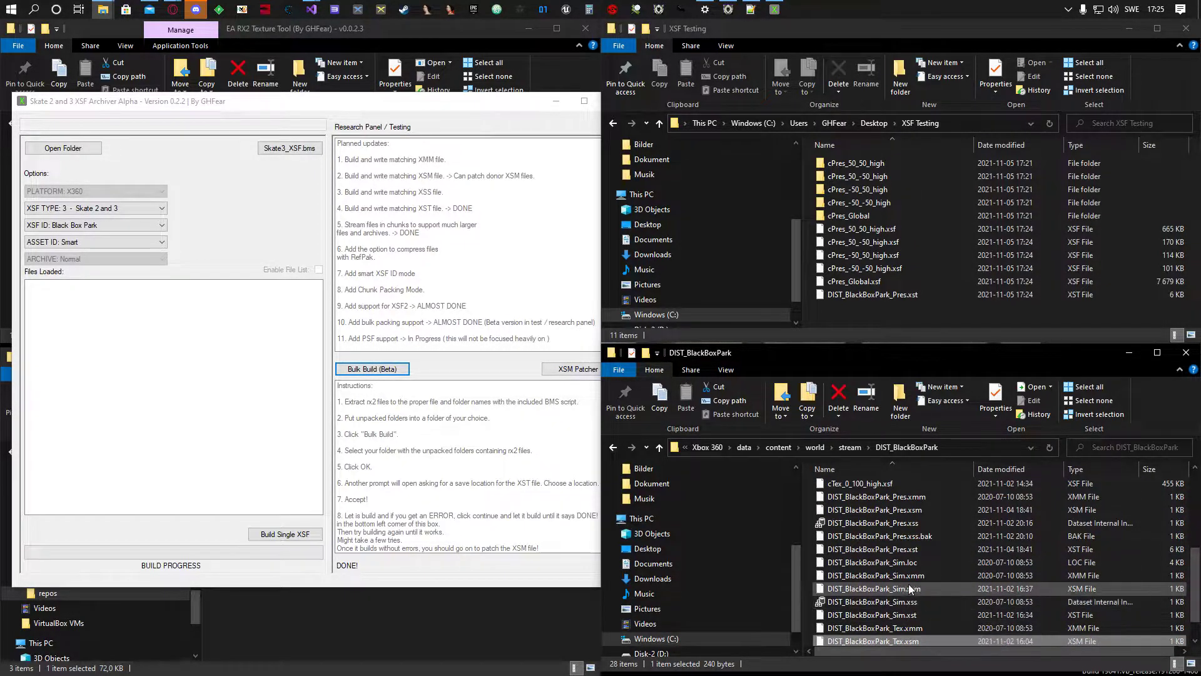
pyautogui.click(914, 589)
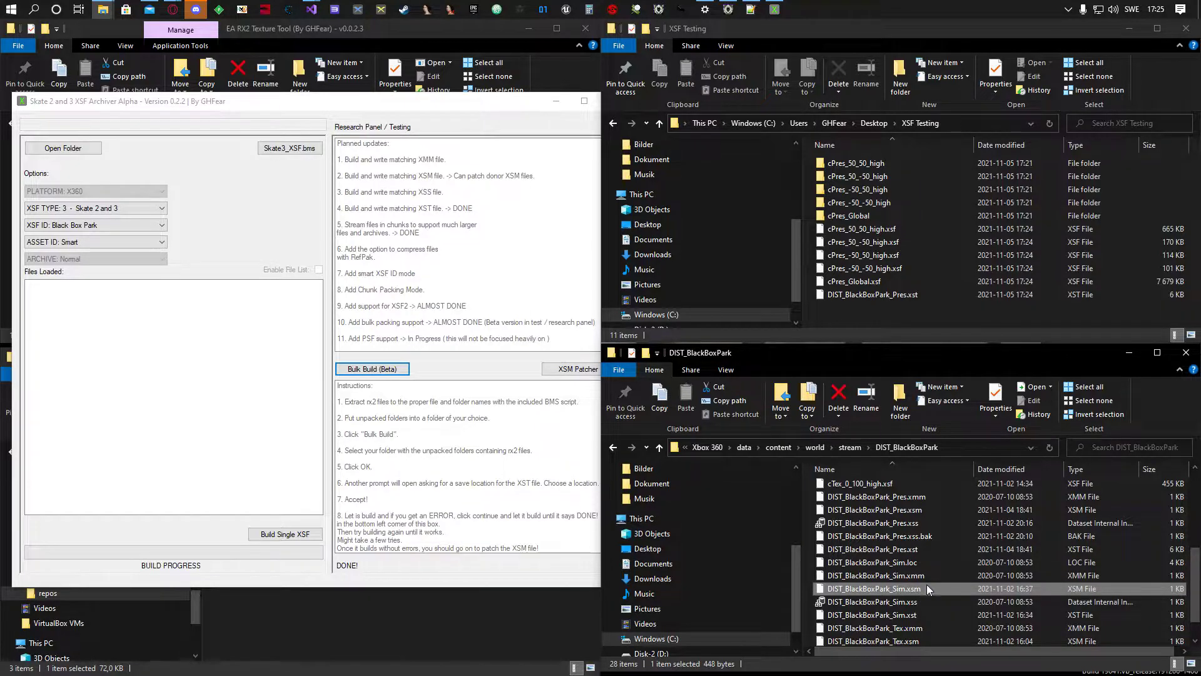
pyautogui.scroll(1, 927, 584)
pyautogui.click(888, 551)
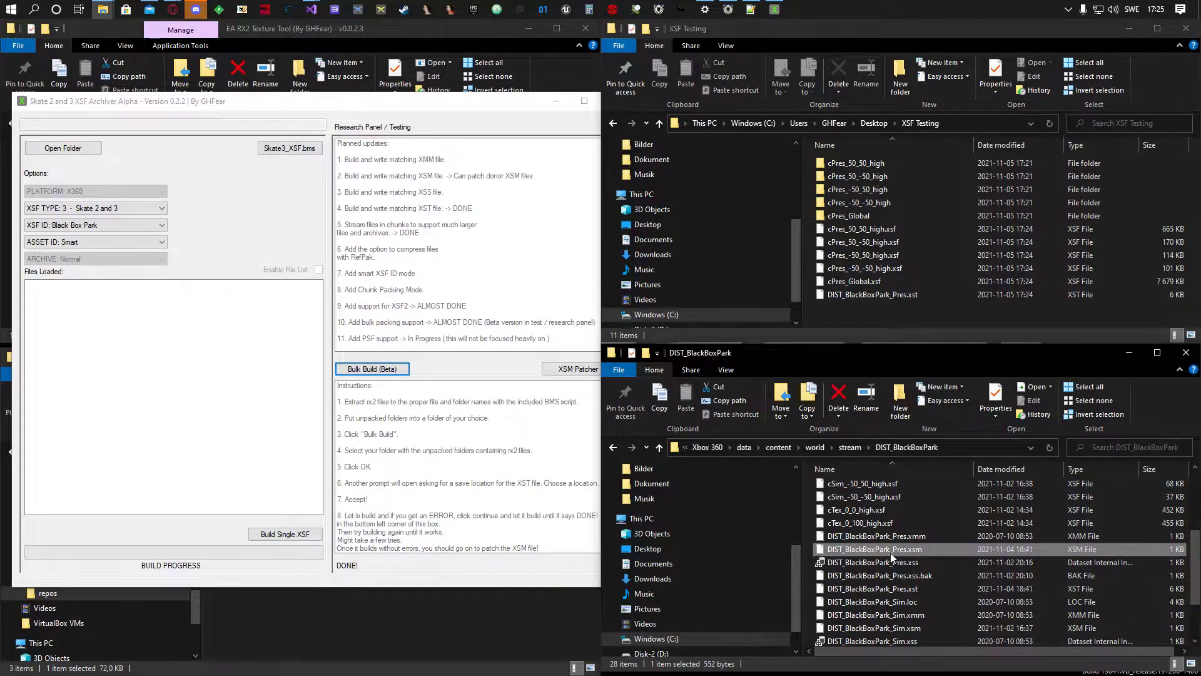
pyautogui.press('Down')
pyautogui.click(910, 550)
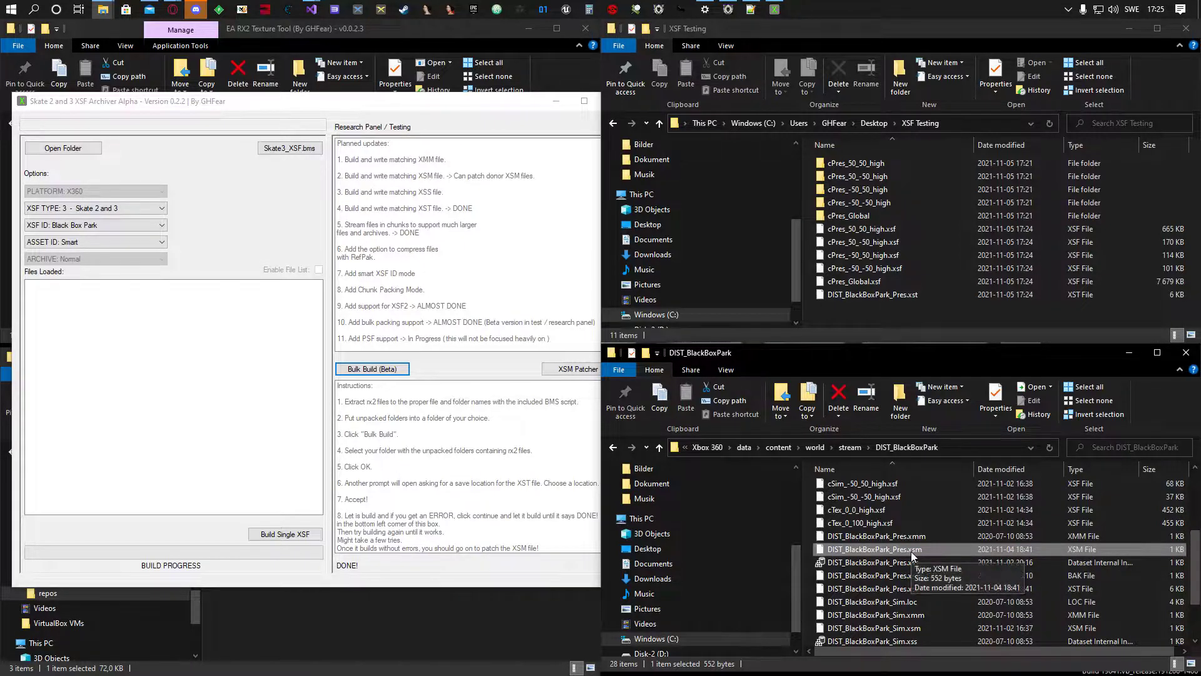
pyautogui.hotkey('ctrl', 'c')
pyautogui.click(887, 309)
pyautogui.hotkey('ctrl', 'v')
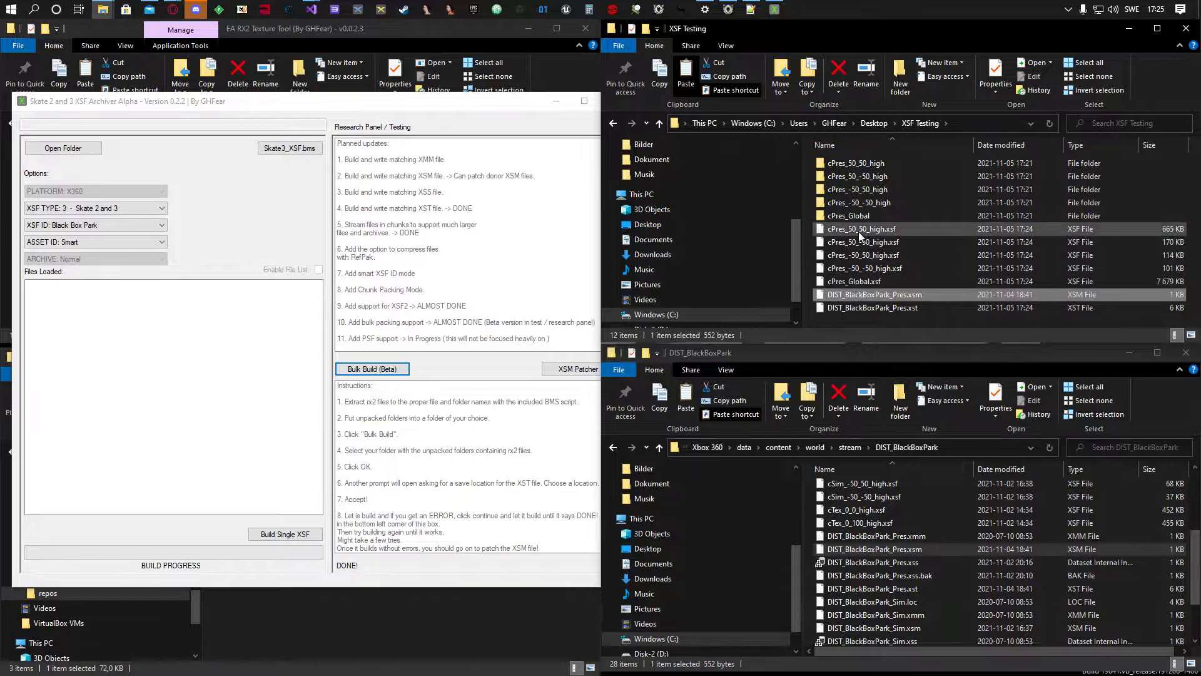
# Review which rebuilt cPres XSF archives and XST file in XSF Testing belong with the copied XSM file.
pyautogui.click(863, 229)
pyautogui.keyDown('shift'); pyautogui.click(871, 283); pyautogui.keyUp('shift')
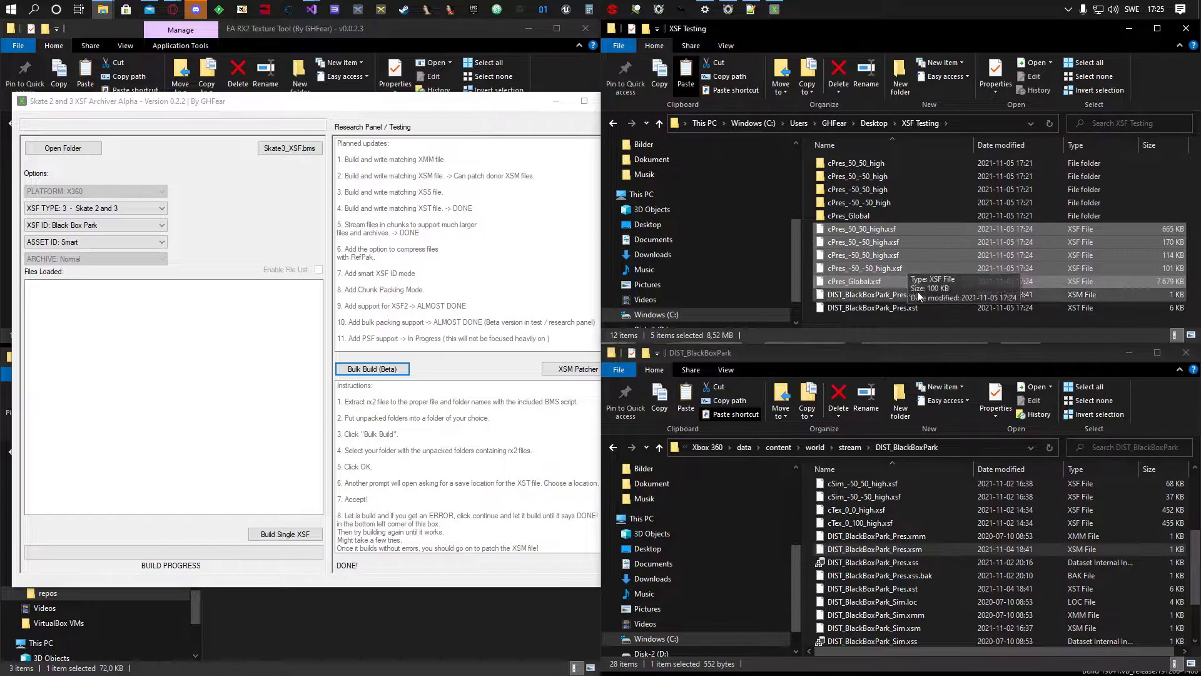
pyautogui.click(891, 309)
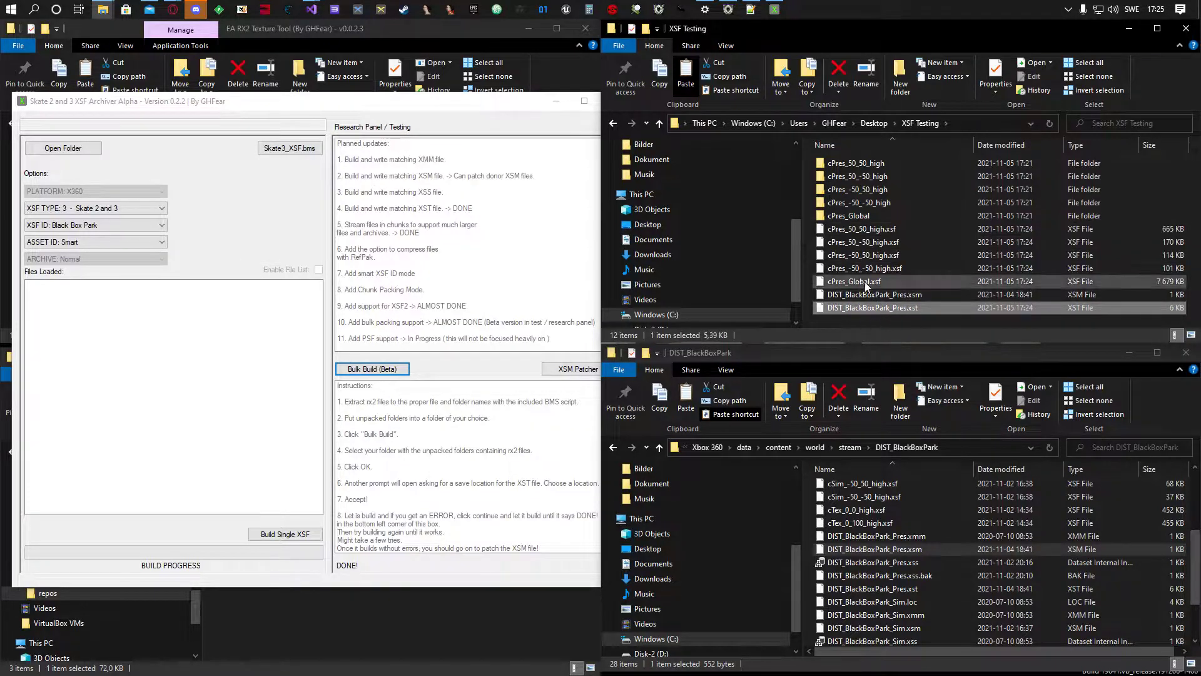
pyautogui.click(867, 283)
pyautogui.keyDown('shift'); pyautogui.click(874, 233); pyautogui.keyUp('shift')
pyautogui.keyDown('ctrl'); pyautogui.click(900, 307); pyautogui.keyUp('ctrl')
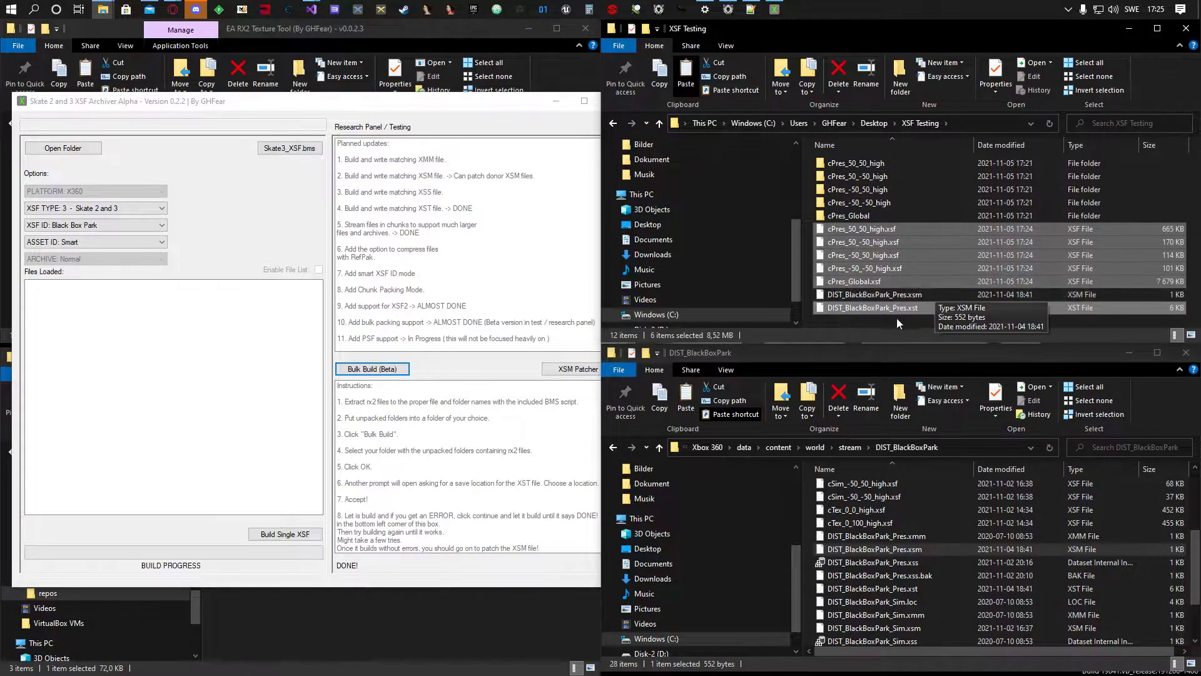
pyautogui.click(904, 324)
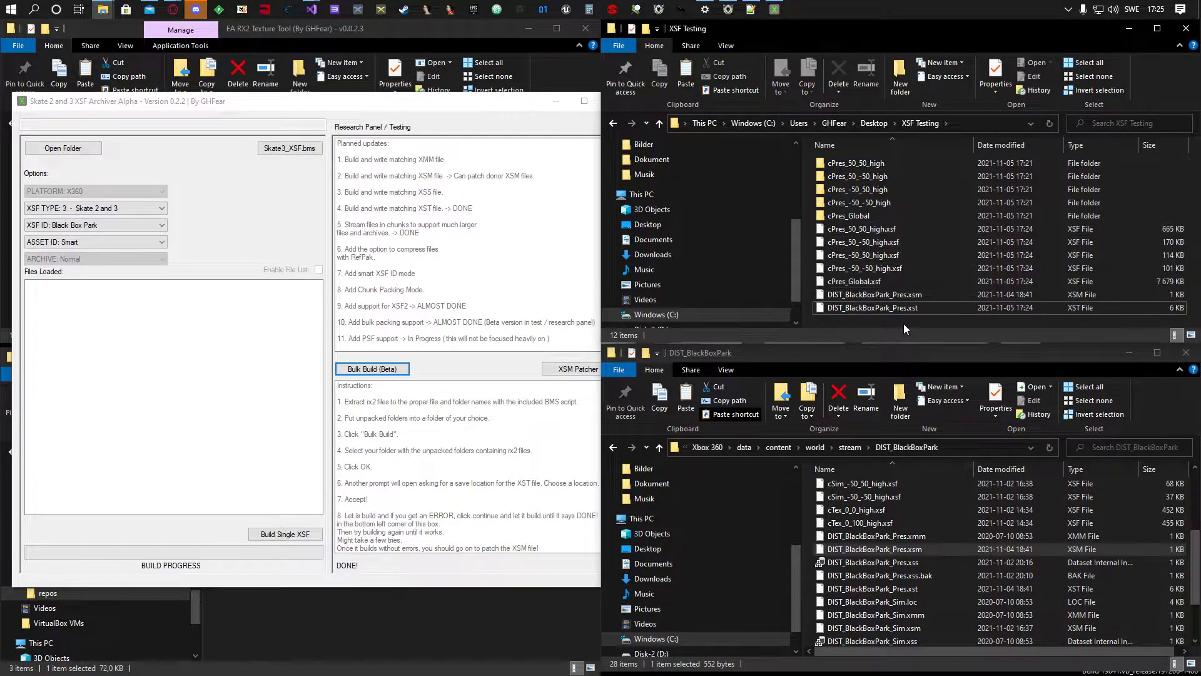
# Patch DIST_BlackBoxPark_Pres.xsm in the XSF Testing folder with the XSM Patcher, allowing the existing file to be replaced.
pyautogui.click(575, 336)
pyautogui.click(579, 369)
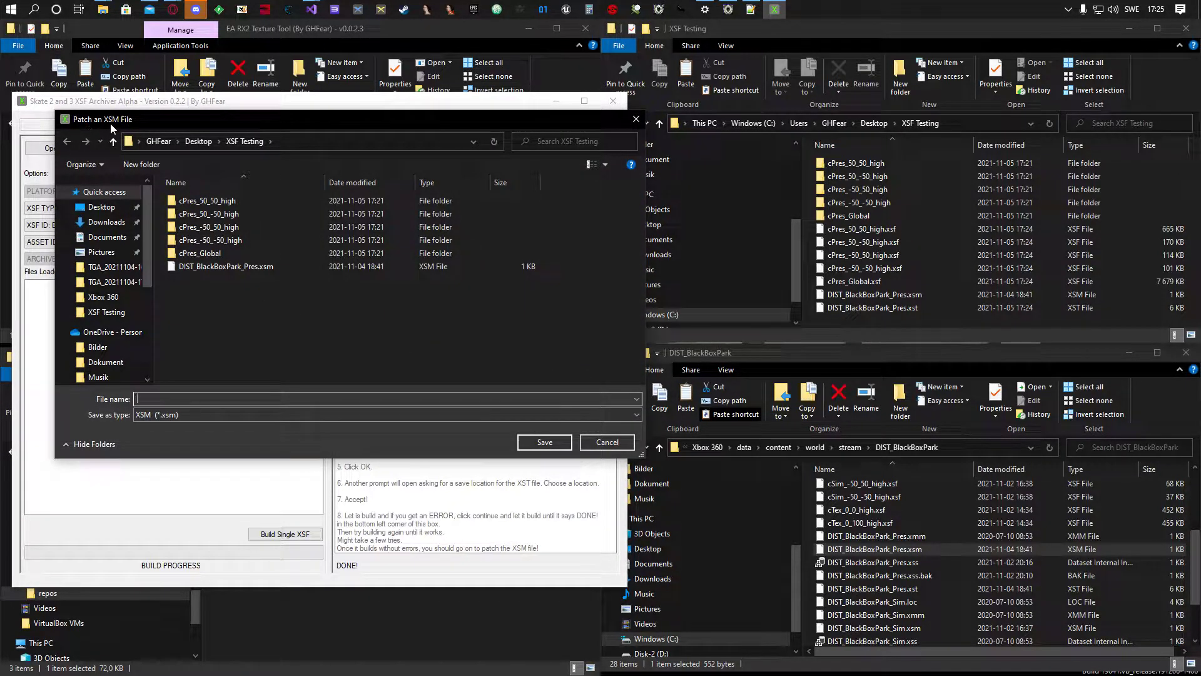
pyautogui.doubleClick(250, 266)
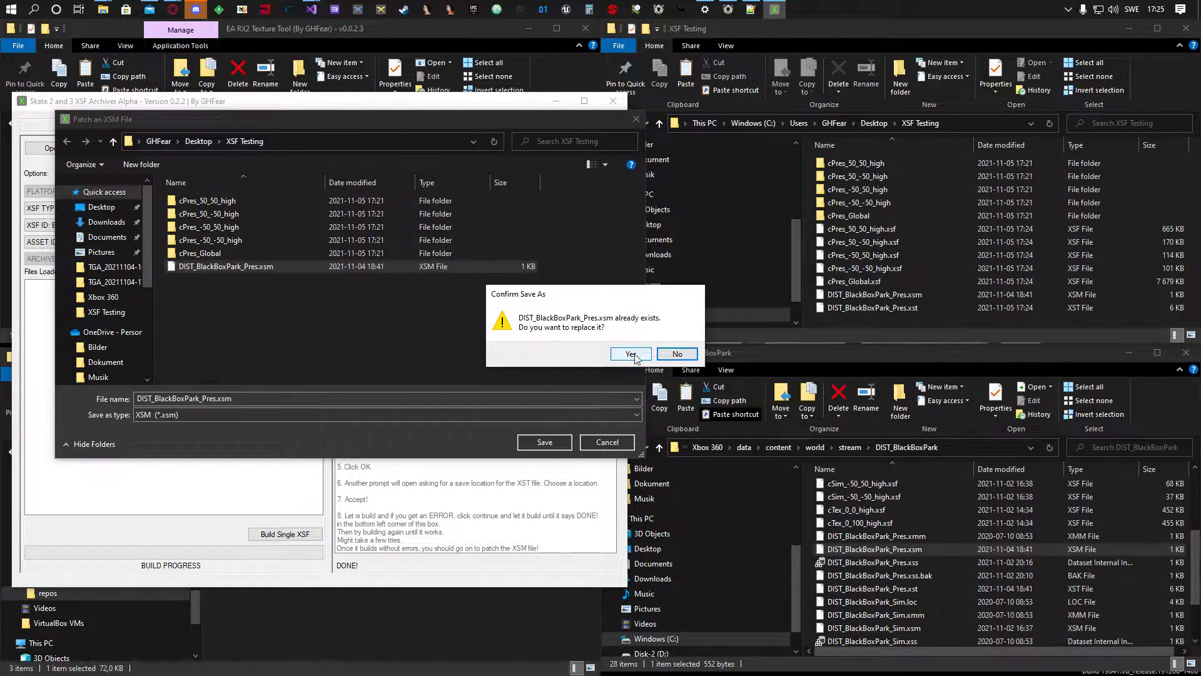
pyautogui.click(630, 354)
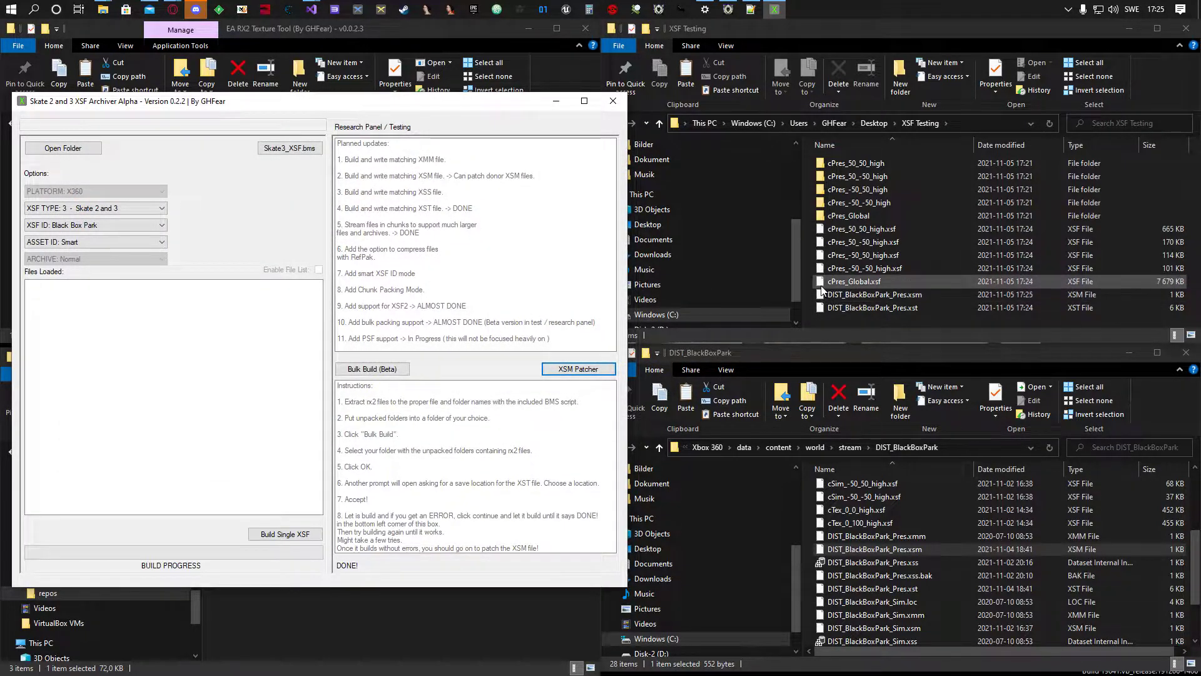
pyautogui.click(849, 321)
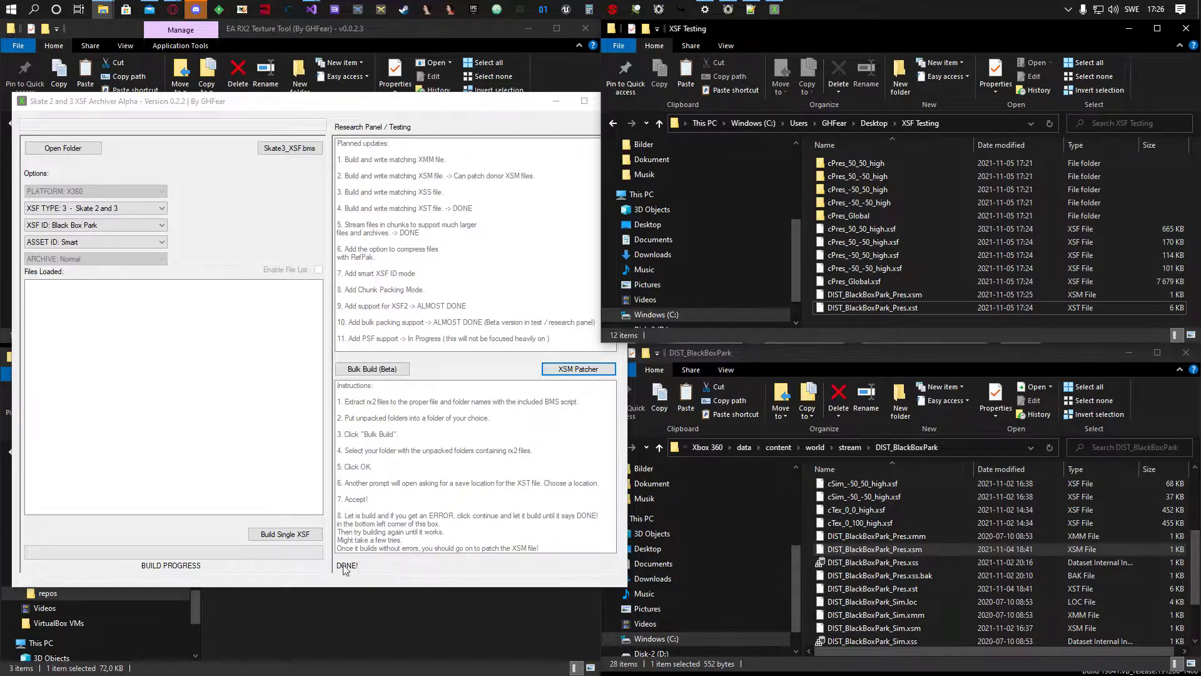
# Copy the rebuilt cPres XSF archives and DIST_BlackBoxPark_Pres XSM and XST files from XSF Testing into DIST_BlackBoxPark, replacing the existing ones.
pyautogui.click(853, 228)
pyautogui.keyDown('shift'); pyautogui.click(863, 310); pyautogui.keyUp('shift')
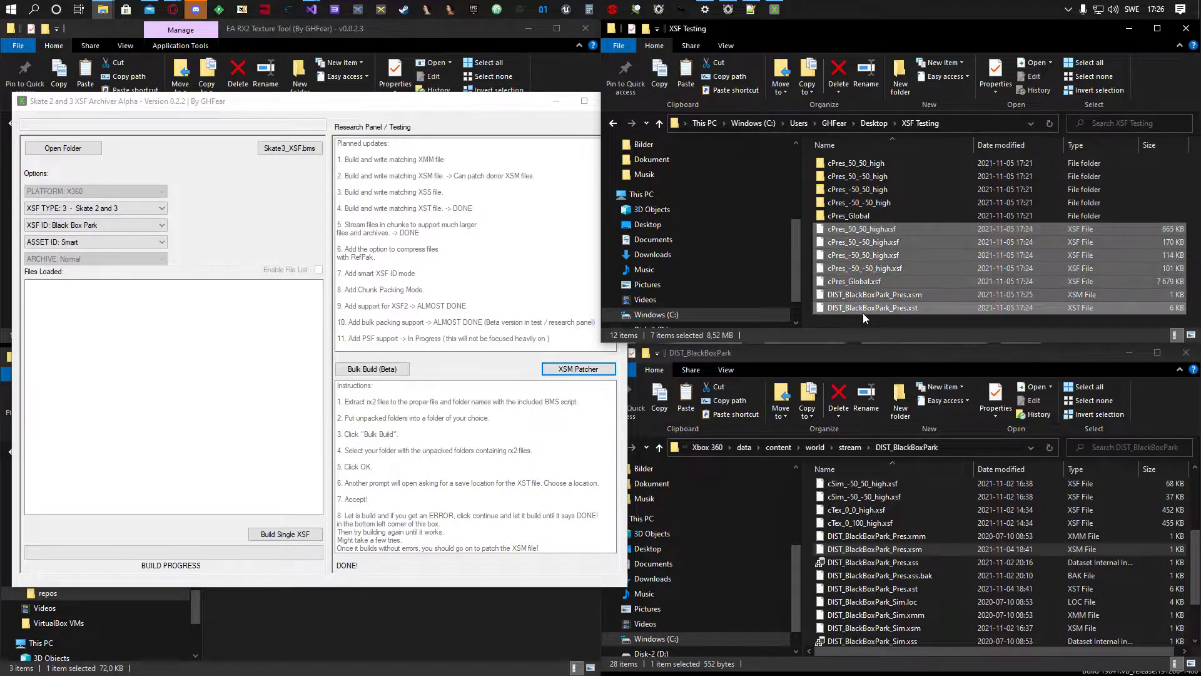
pyautogui.hotkey('ctrl', 'c')
pyautogui.click(557, 101)
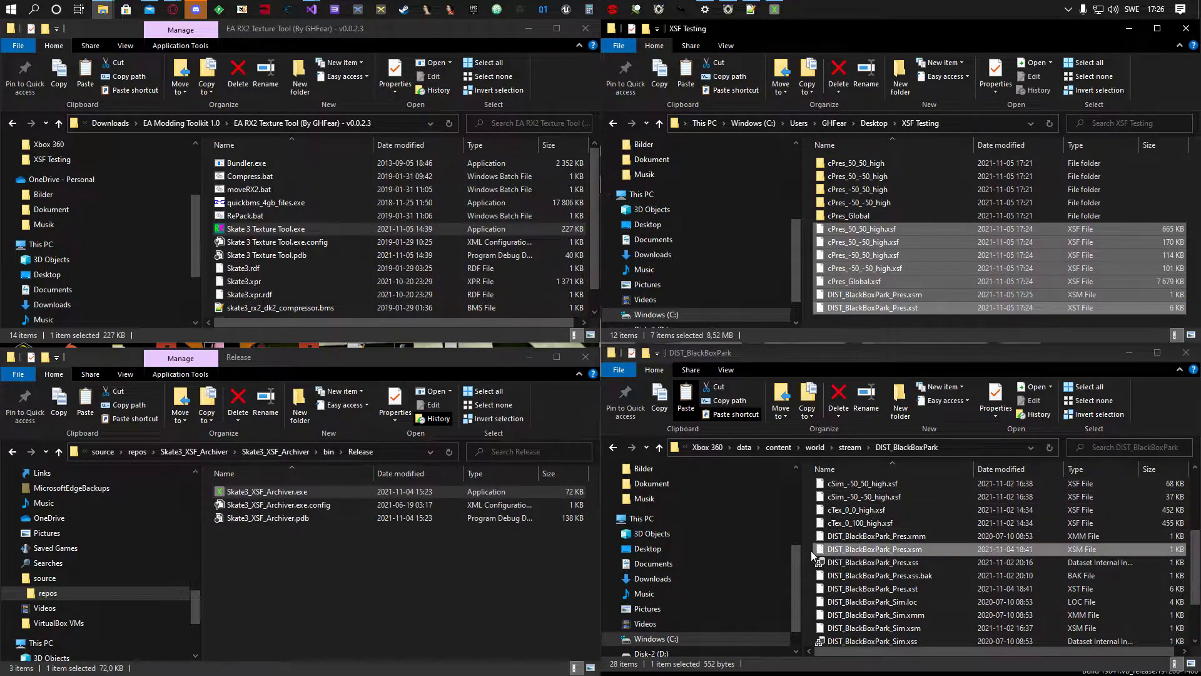
pyautogui.scroll(4, 808, 565)
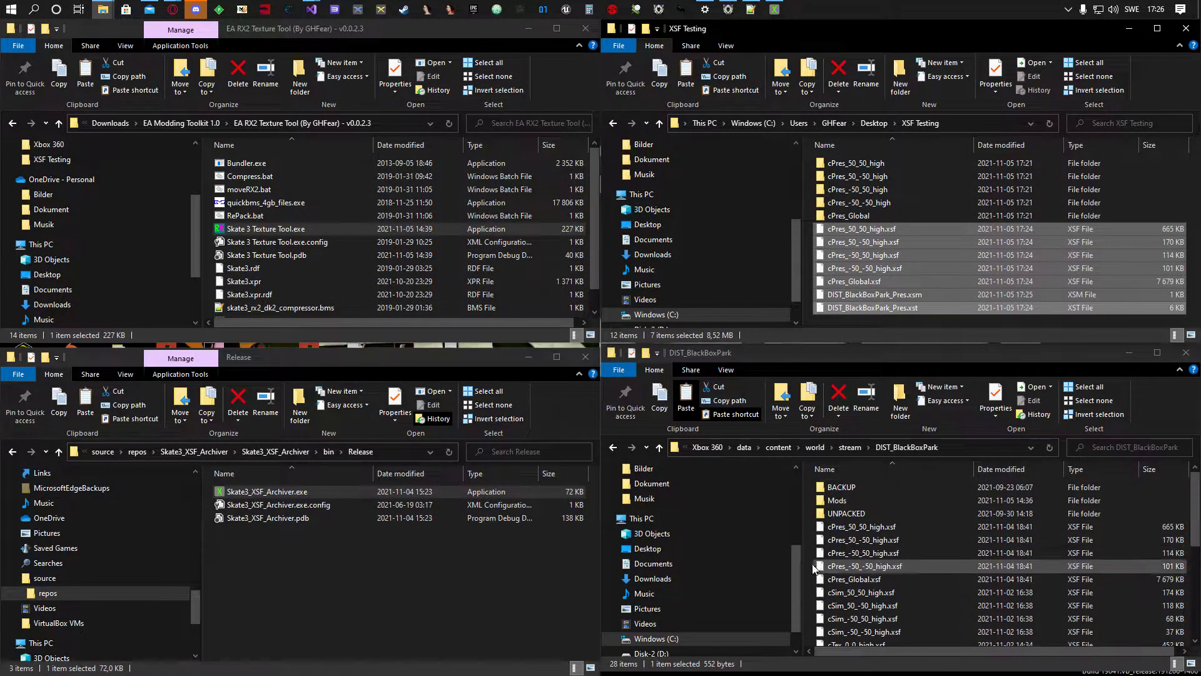
pyautogui.click(808, 566)
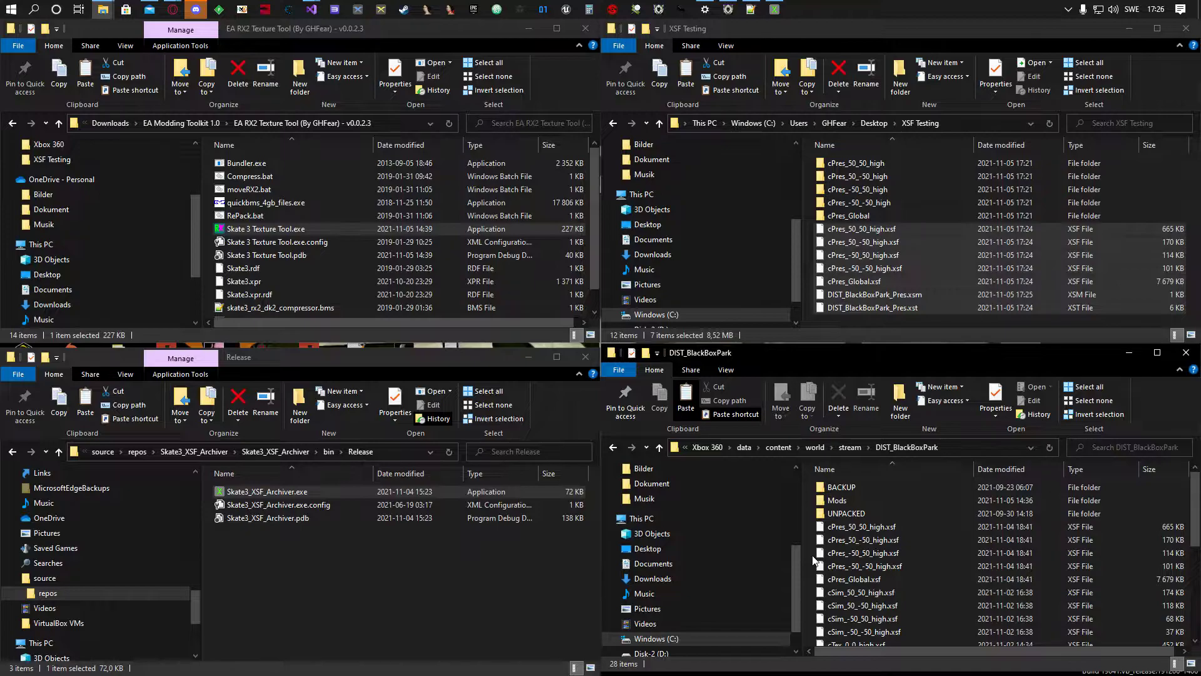
pyautogui.hotkey('ctrl', 'v')
pyautogui.click(563, 250)
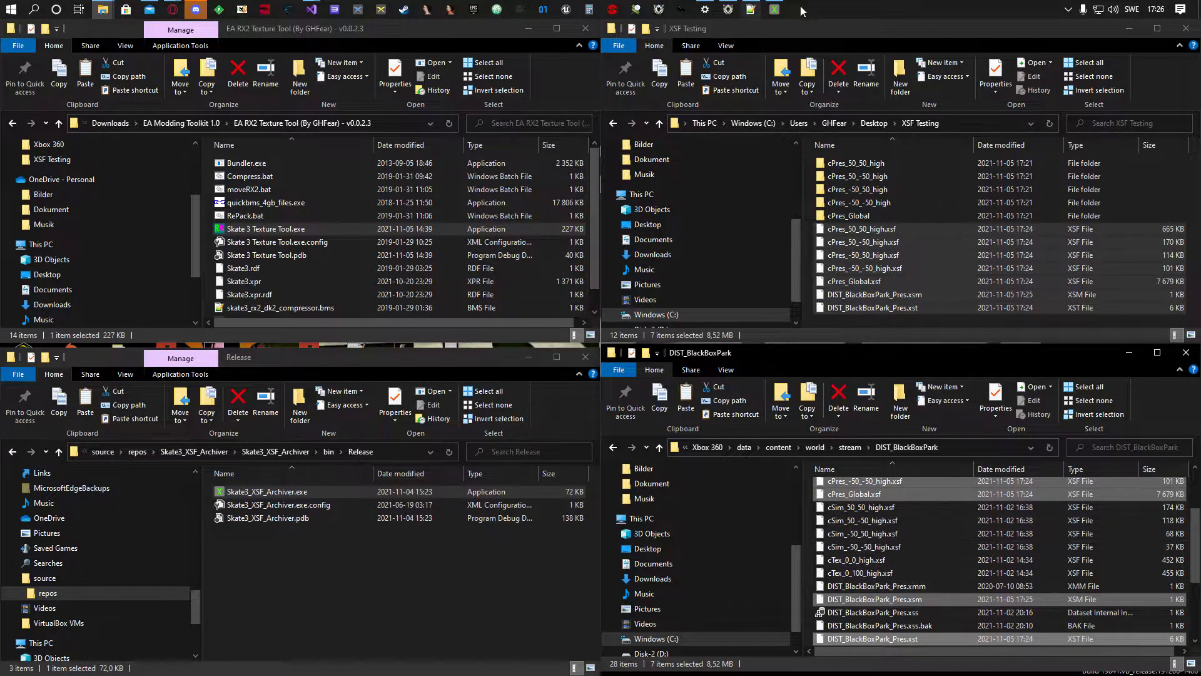
# Switch to xenia, launch Skate 3 from default.xex to test the rebuilt park archives in-game, and close the emulator.
pyautogui.click(358, 8)
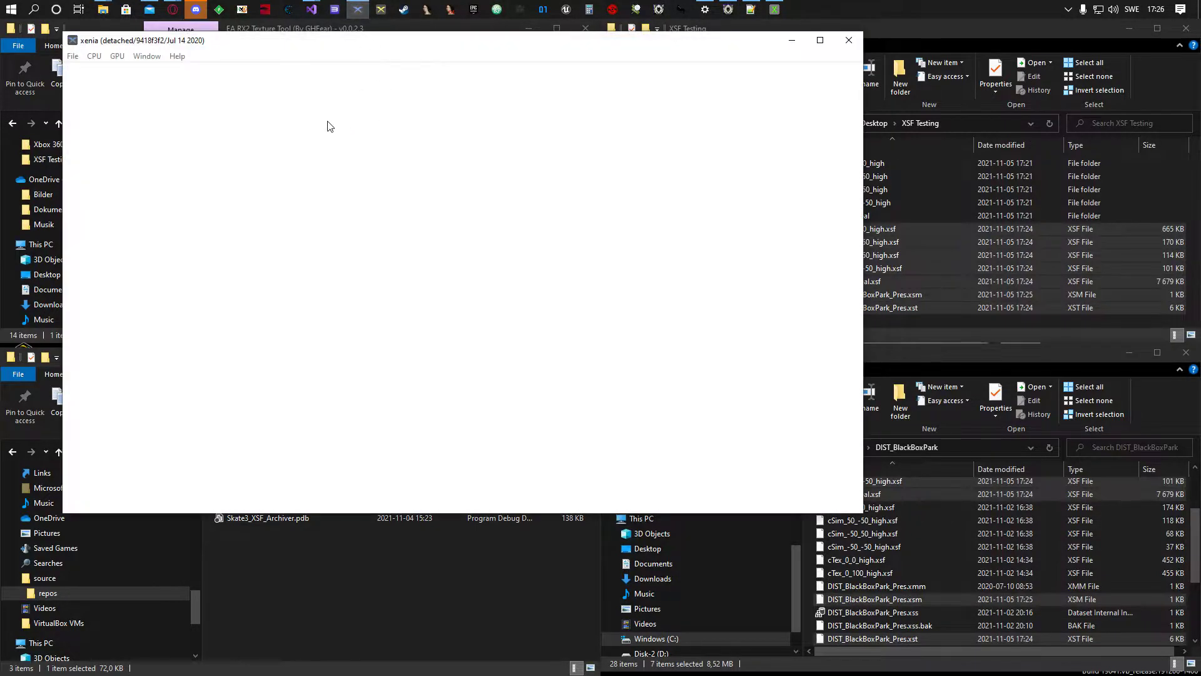
pyautogui.click(73, 56)
pyautogui.click(94, 70)
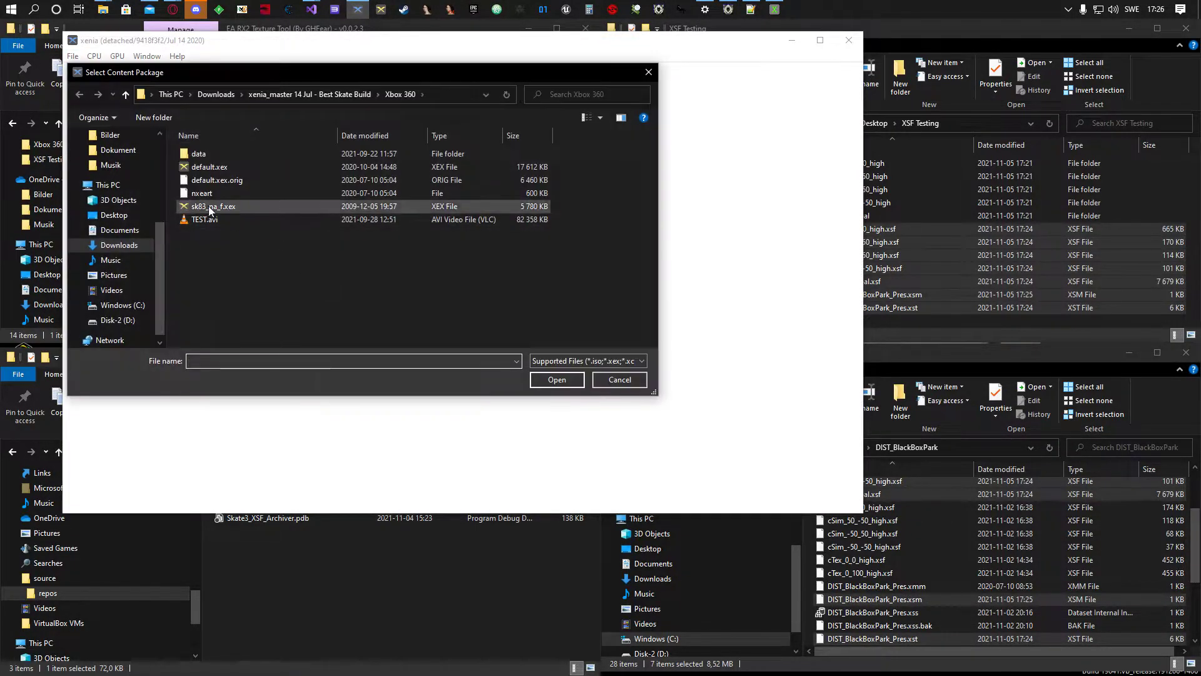
pyautogui.doubleClick(213, 167)
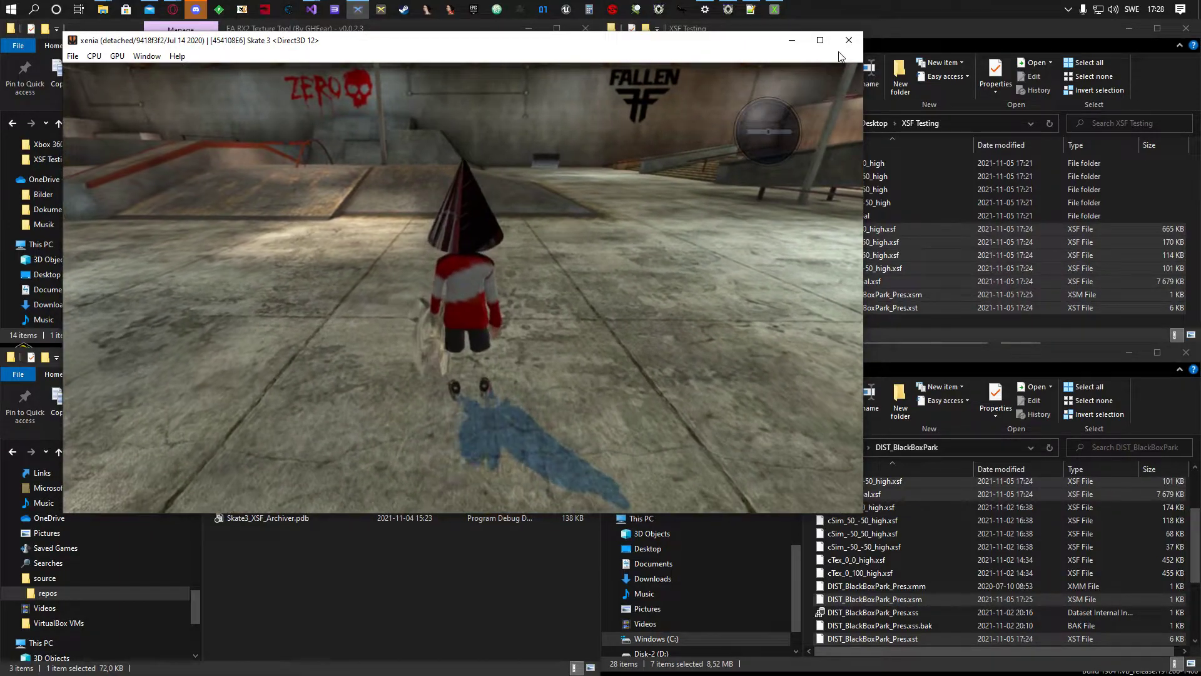
pyautogui.click(845, 42)
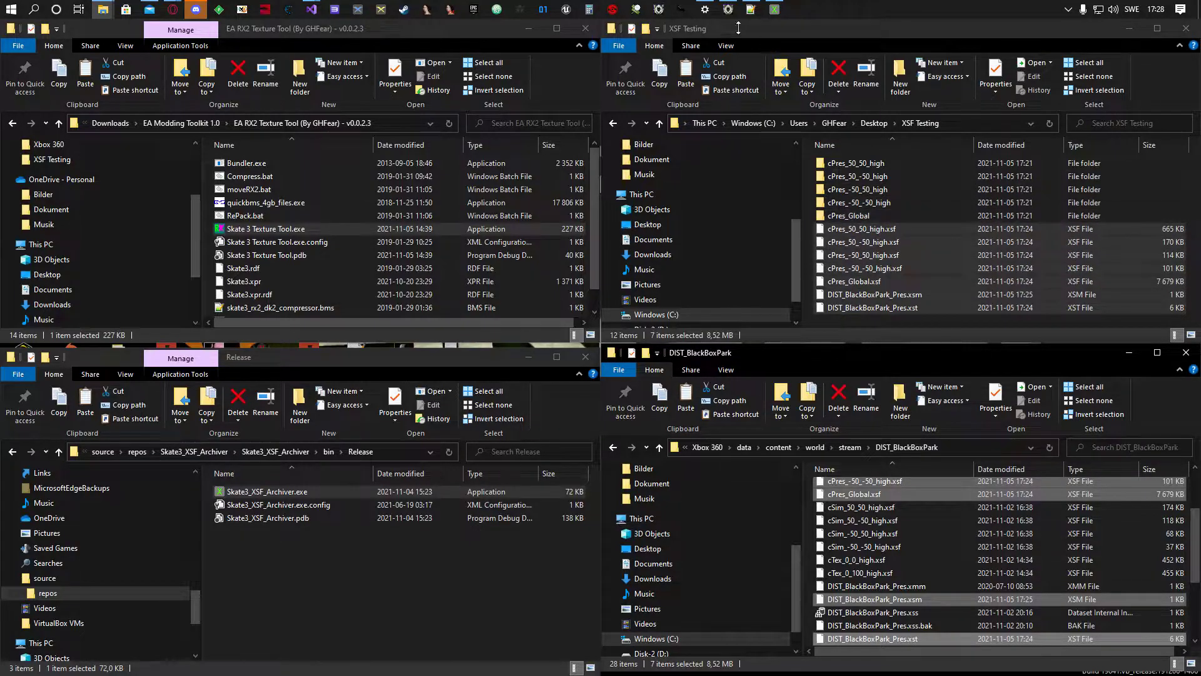
# Switch to Noesis and preview several neighbouring RX2 textures in the cPres_Global folder, including B0AF183CDB807F29.rx2.
pyautogui.click(731, 10)
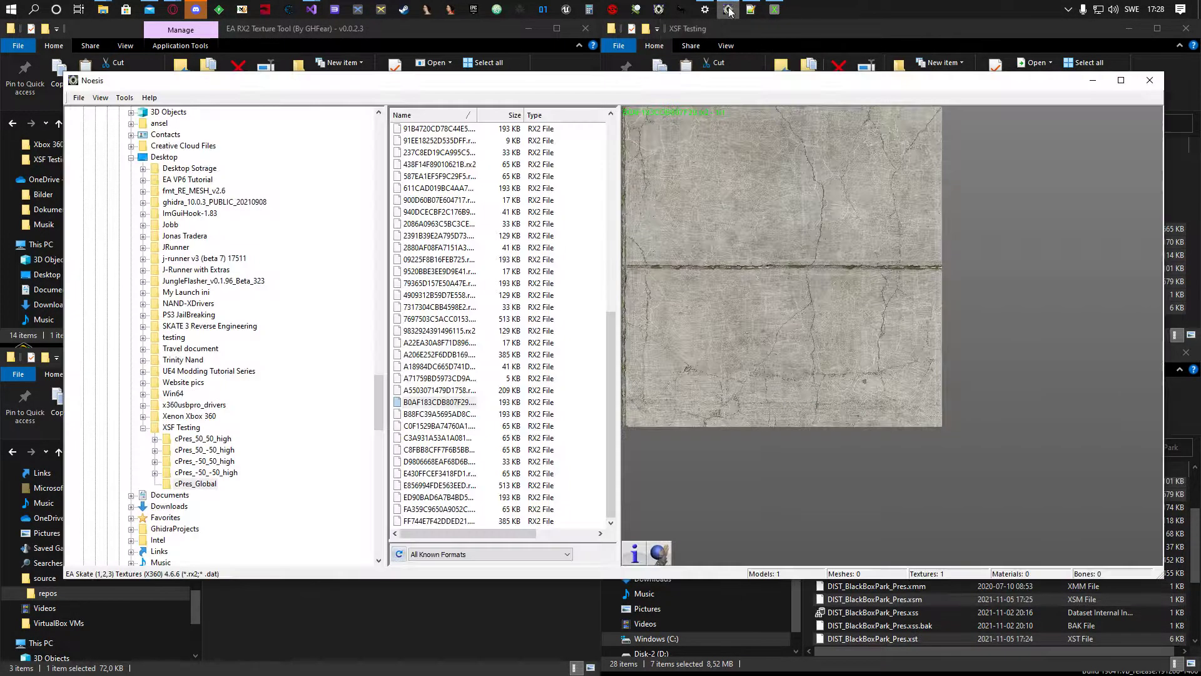
pyautogui.click(451, 380)
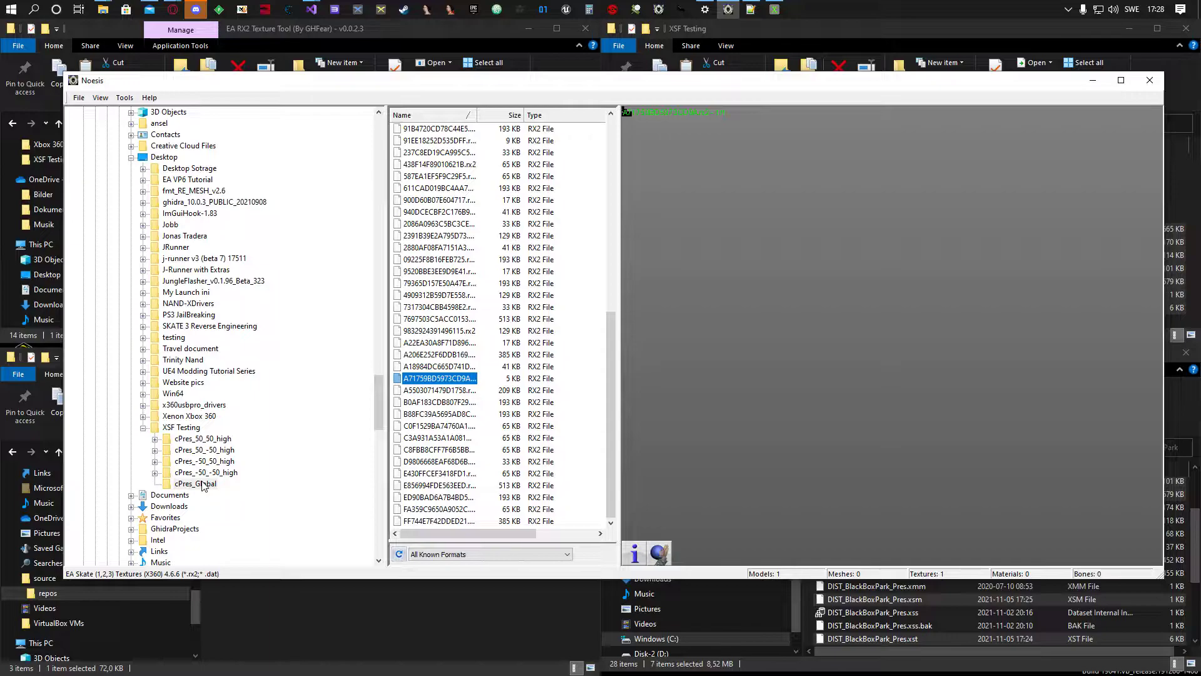
pyautogui.click(450, 391)
pyautogui.click(443, 403)
pyautogui.click(437, 415)
pyautogui.click(442, 404)
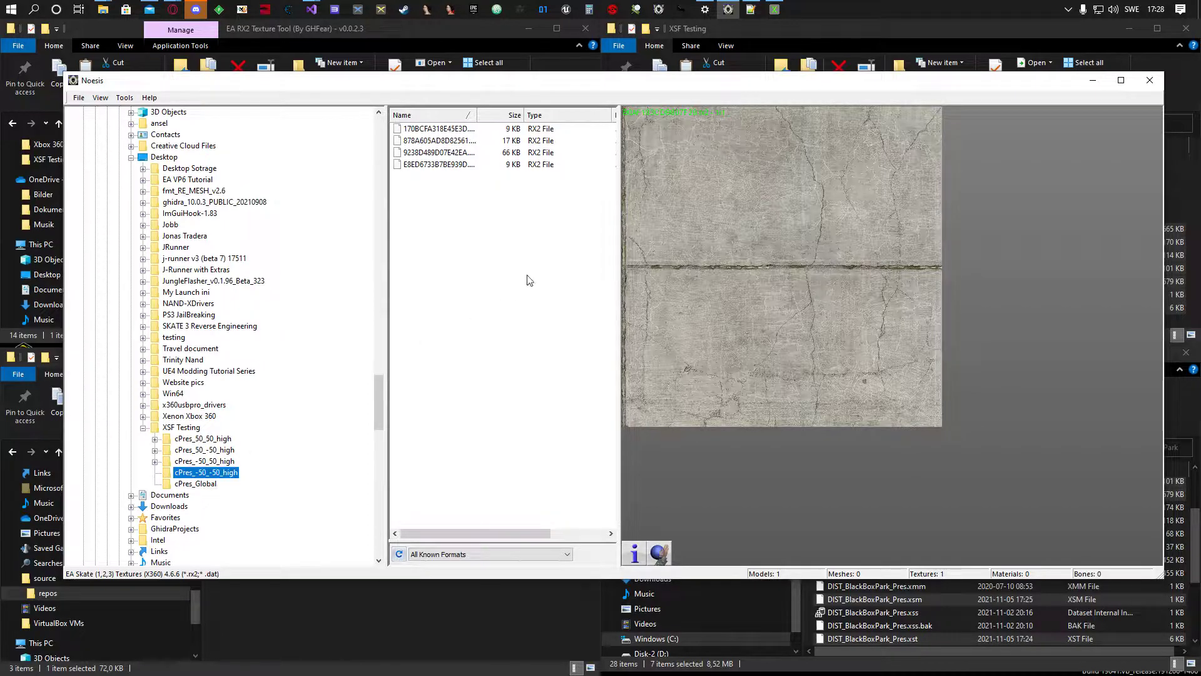
# Preview the RX2 textures and model in the cPres_-50_-50_high folder, declining to export the file that cannot be previewed.
pyautogui.click(450, 130)
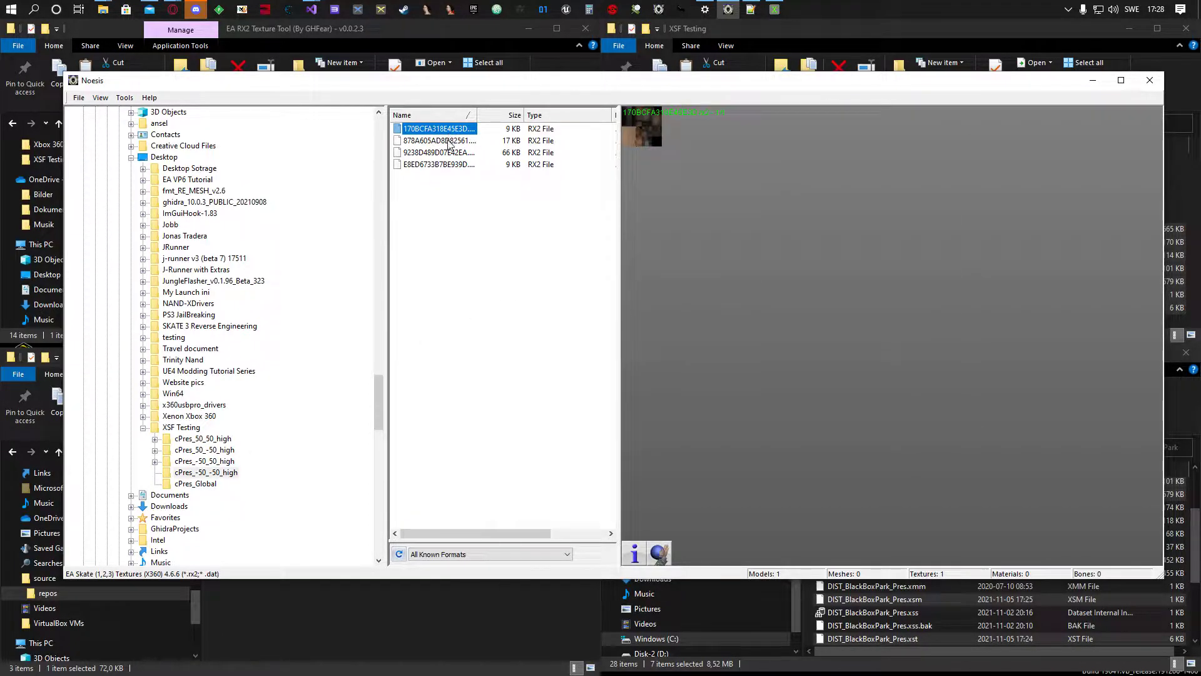
pyautogui.click(449, 141)
pyautogui.click(709, 388)
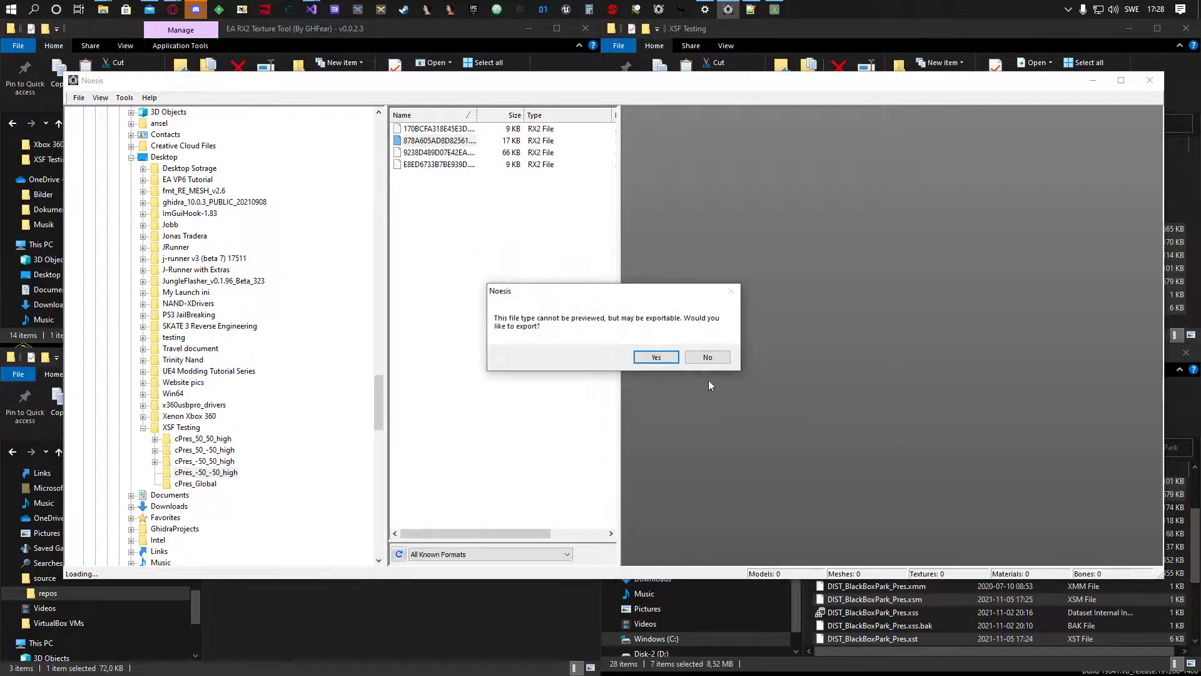
pyautogui.click(706, 355)
pyautogui.click(428, 157)
pyautogui.moveTo(827, 315); pyautogui.dragTo(806, 239)
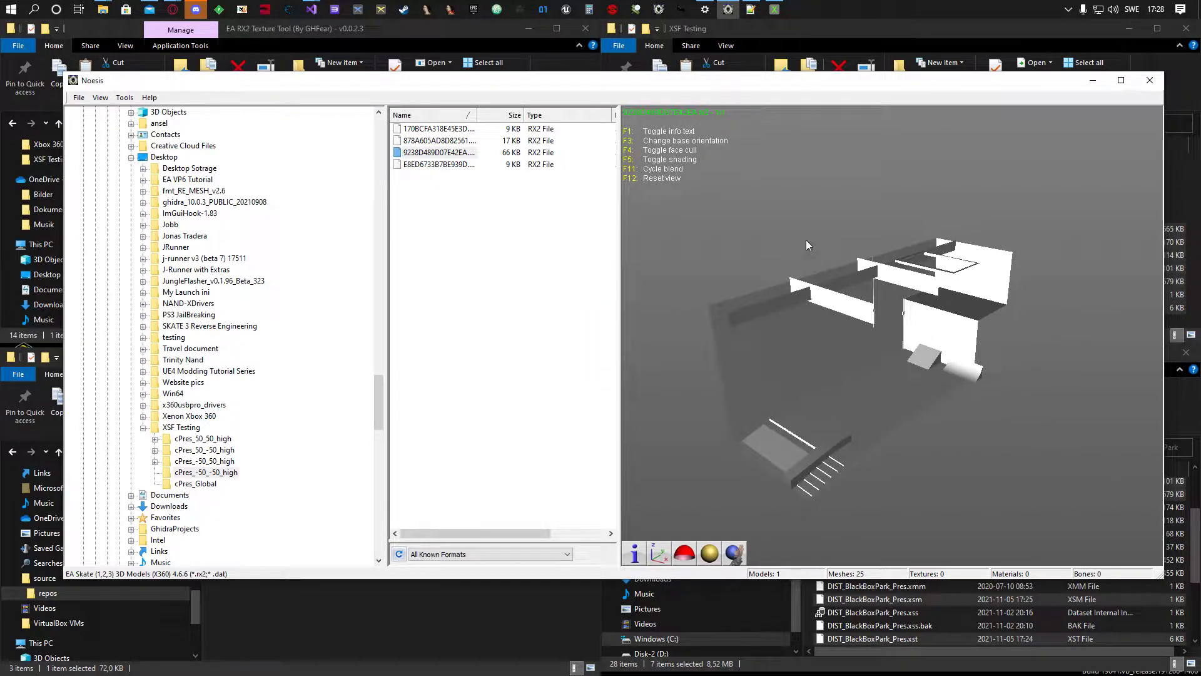
pyautogui.click(438, 165)
# Preview the larger RX2 textures and the 348 KB model in the cPres_50_50_high folder.
pyautogui.click(226, 438)
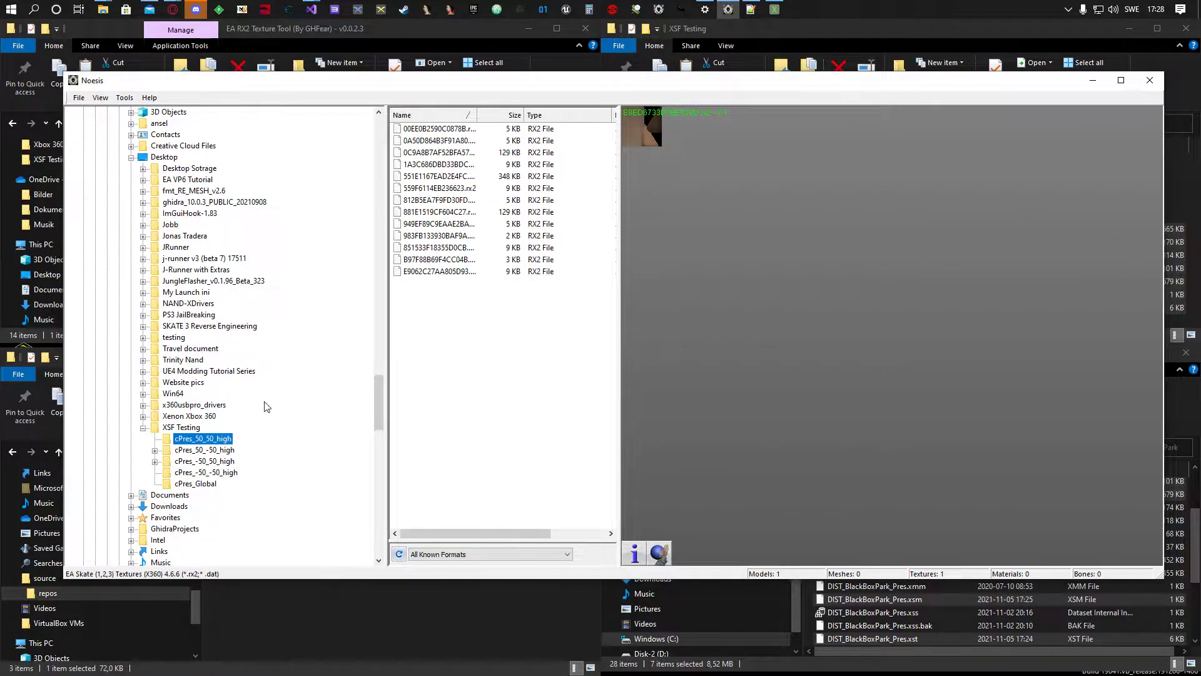
pyautogui.click(448, 153)
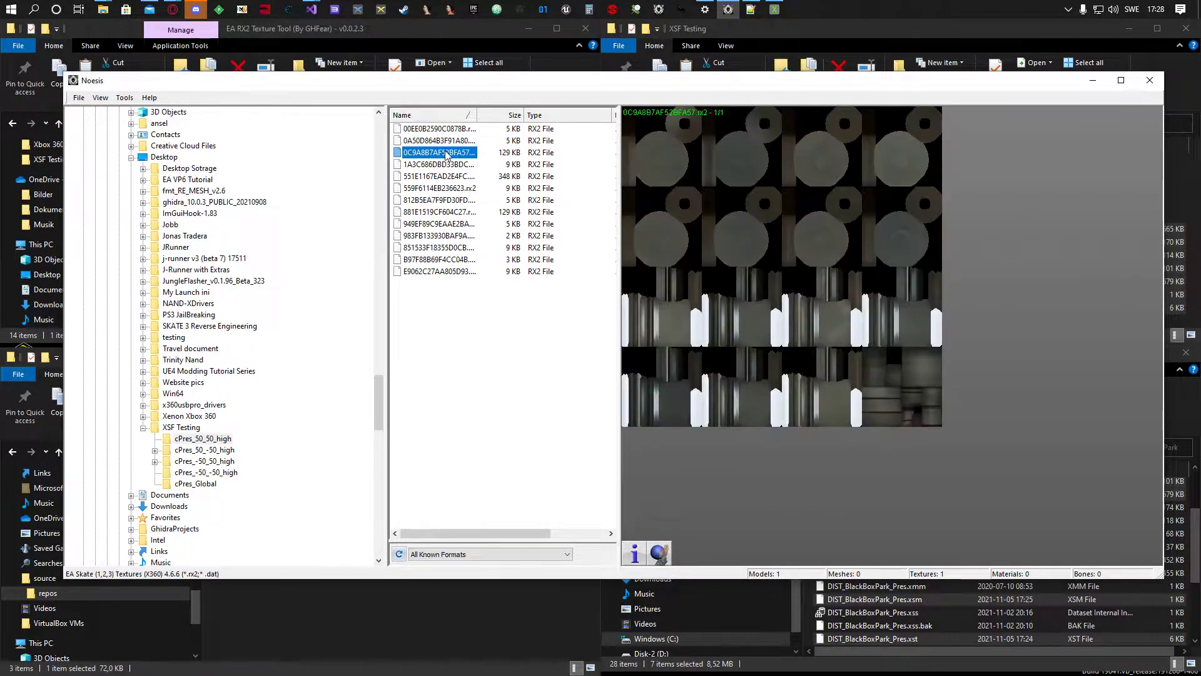
pyautogui.click(444, 165)
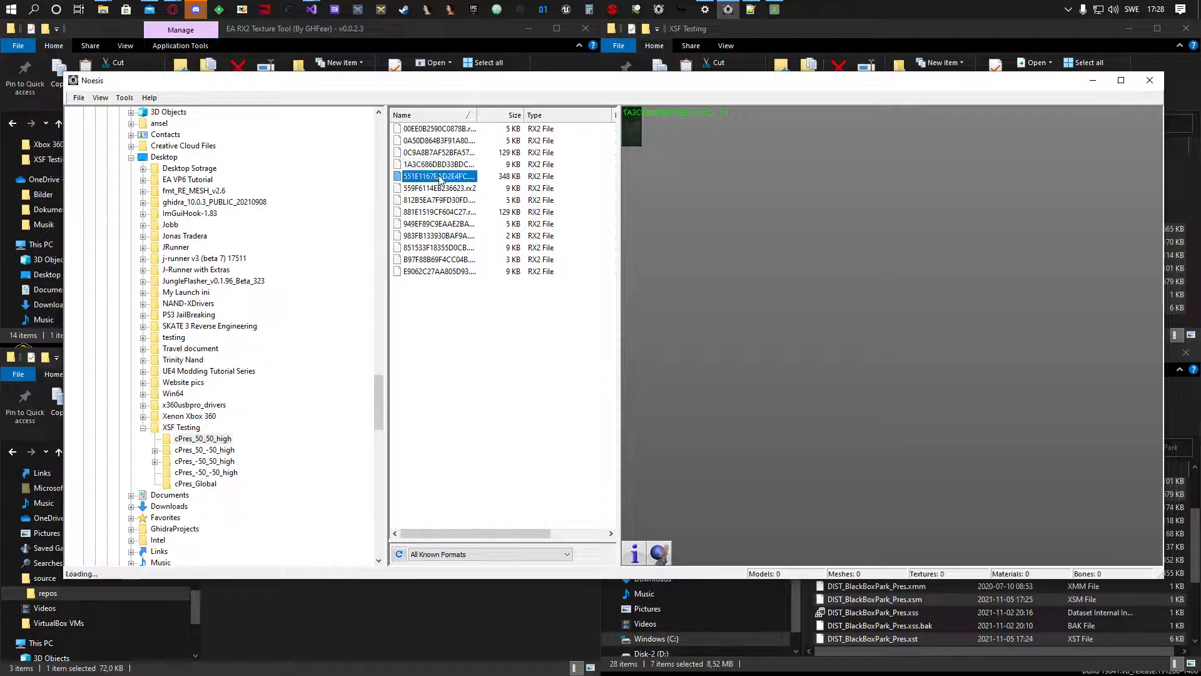
pyautogui.moveTo(786, 332); pyautogui.dragTo(508, 270)
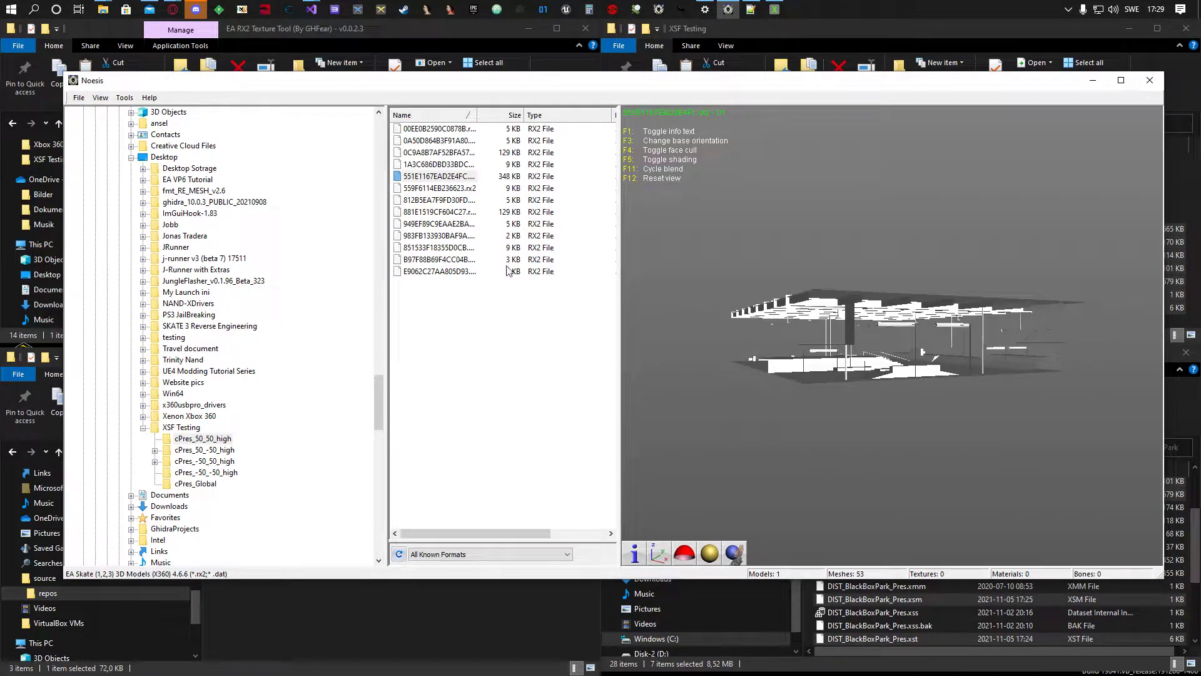
pyautogui.click(445, 212)
# Browse the RX2 textures in cPres_Global for the cracked concrete floor texture, B0AF183CDB807F29.rx2.
pyautogui.click(200, 484)
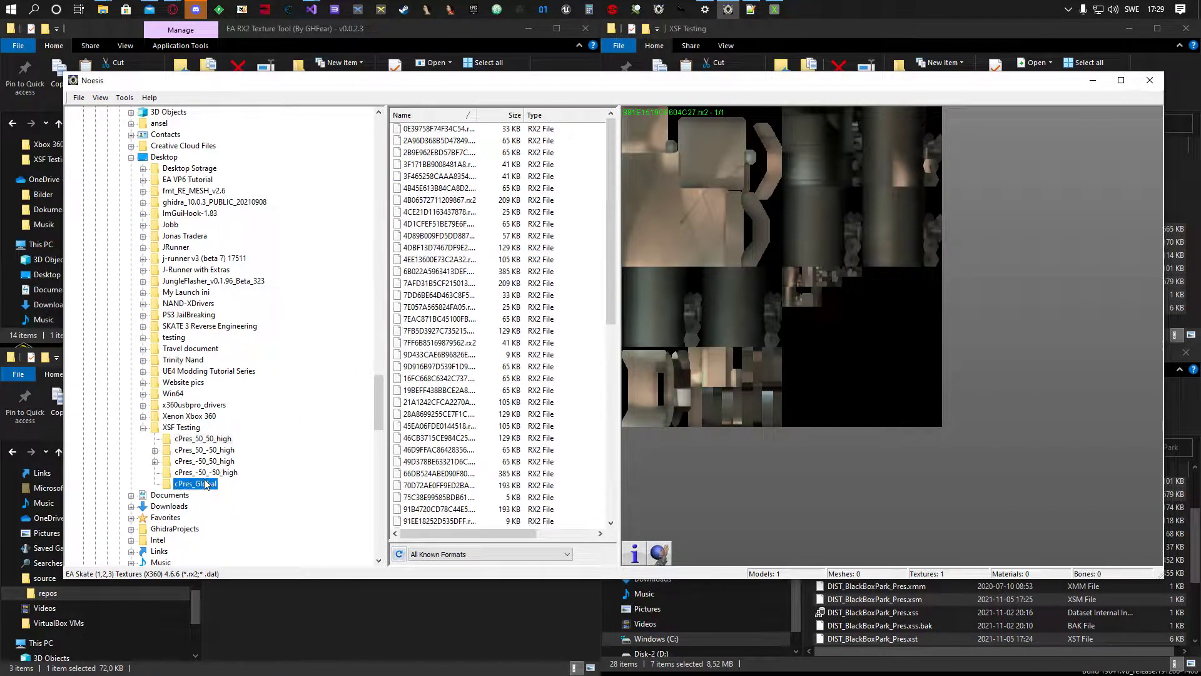
pyautogui.scroll(-10, 502, 441)
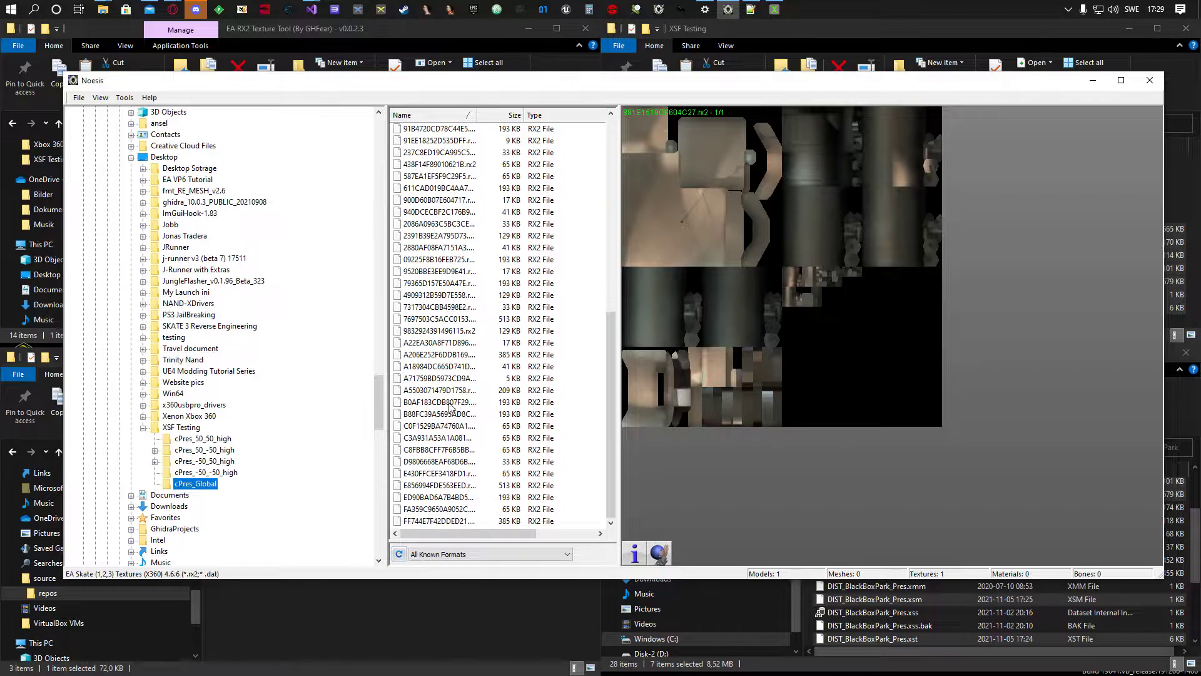
pyautogui.click(446, 390)
pyautogui.click(432, 355)
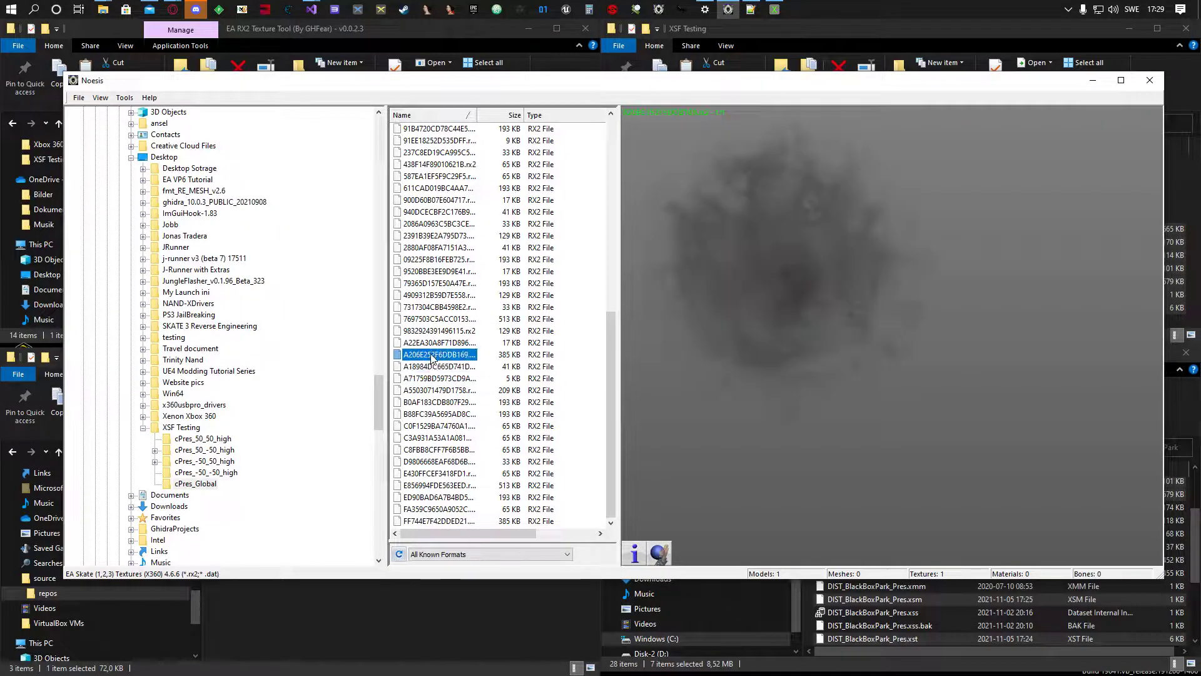
pyautogui.click(435, 331)
pyautogui.click(436, 319)
pyautogui.click(437, 308)
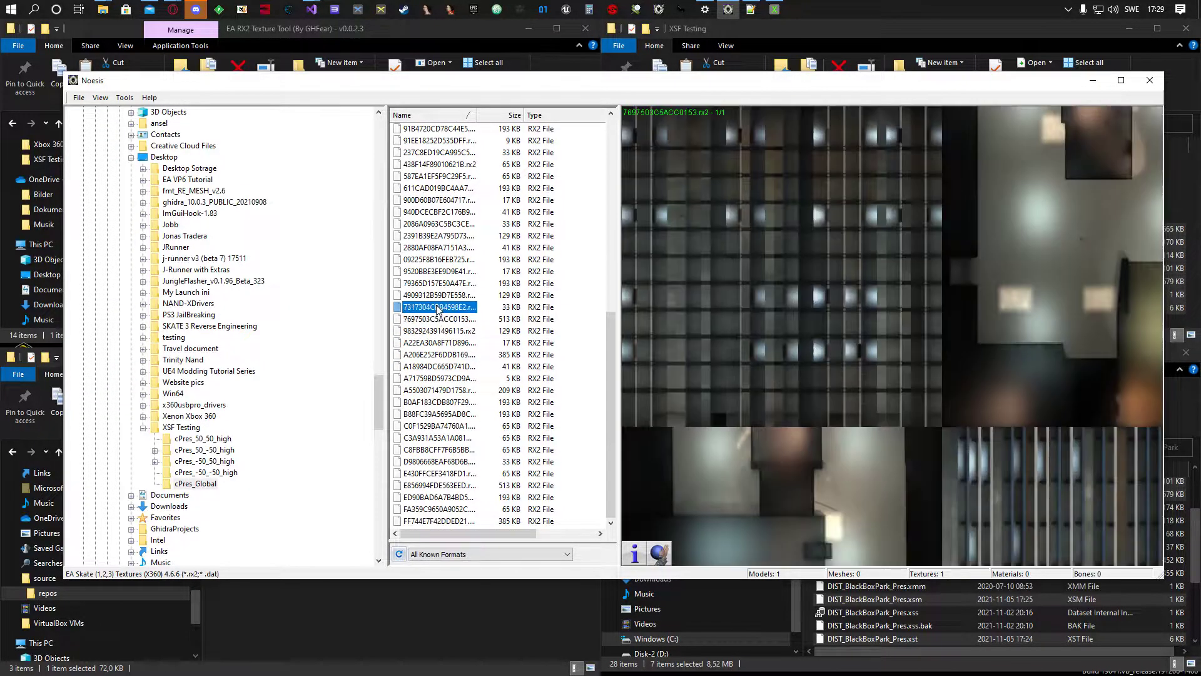
pyautogui.click(438, 299)
pyautogui.click(437, 276)
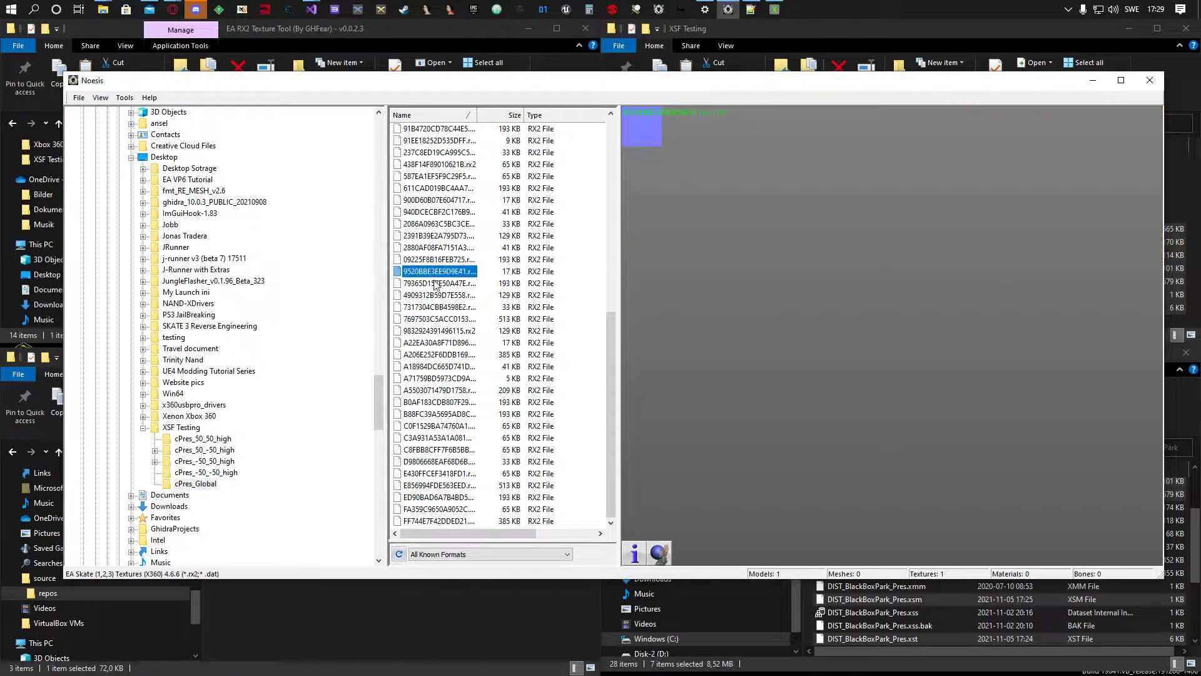
pyautogui.click(446, 379)
pyautogui.click(444, 390)
pyautogui.click(441, 402)
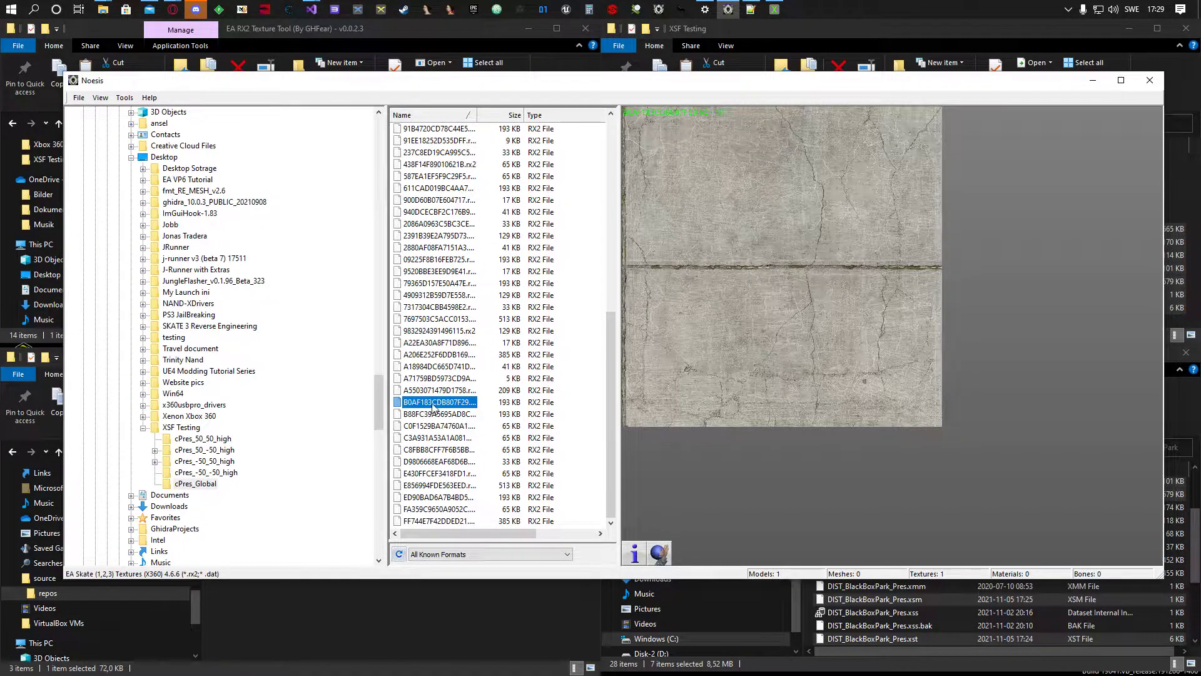
# Show B0AF183CDB807F29.rx2 in its cPres_Global folder in Explorer and reposition the folder window so the file is in view.
pyautogui.rightClick(432, 406)
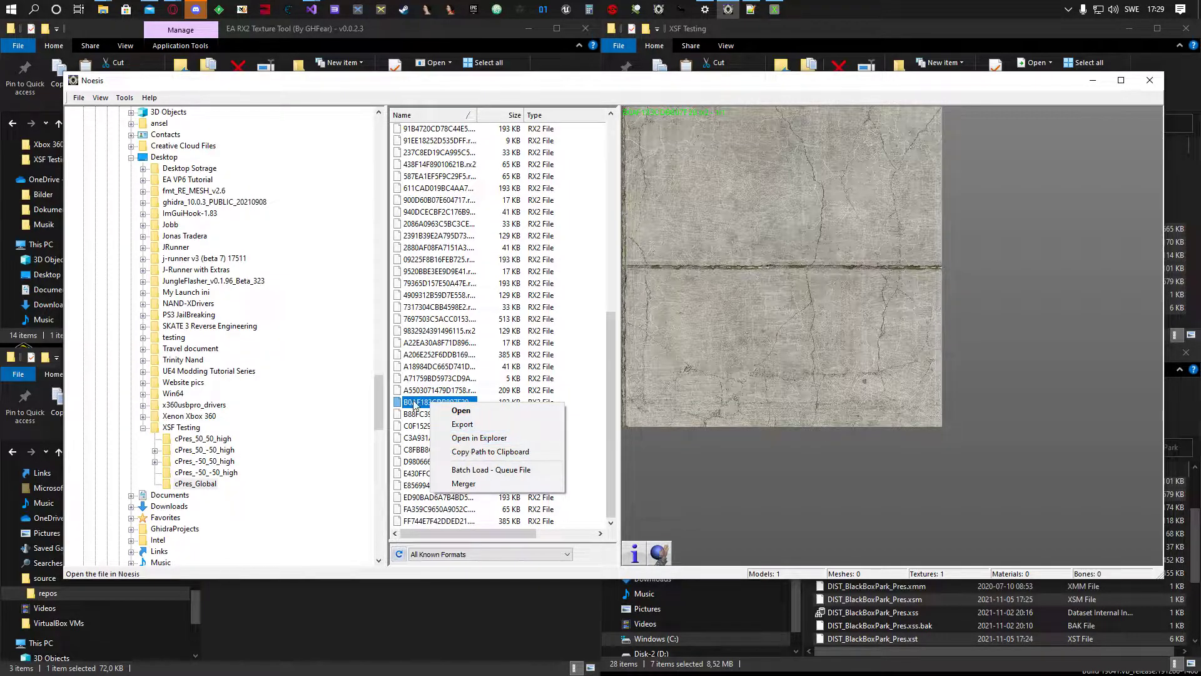
pyautogui.click(413, 405)
pyautogui.rightClick(436, 406)
pyautogui.click(479, 433)
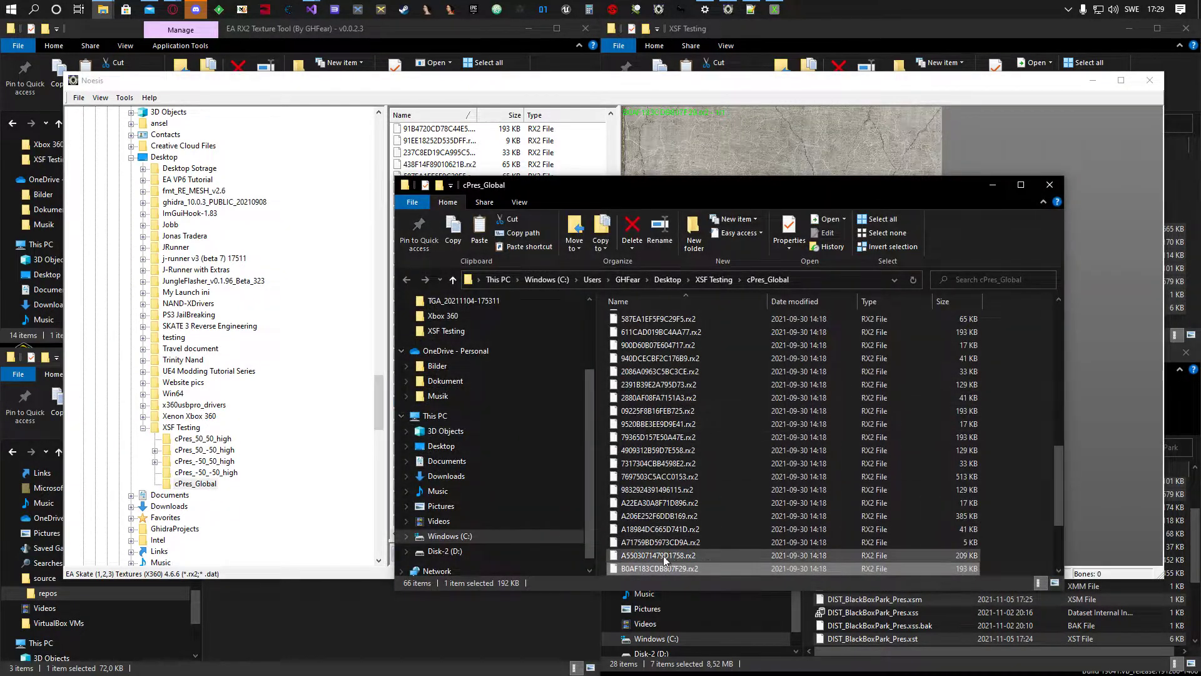
pyautogui.moveTo(697, 198); pyautogui.dragTo(560, 156)
pyautogui.scroll(-2, 563, 344)
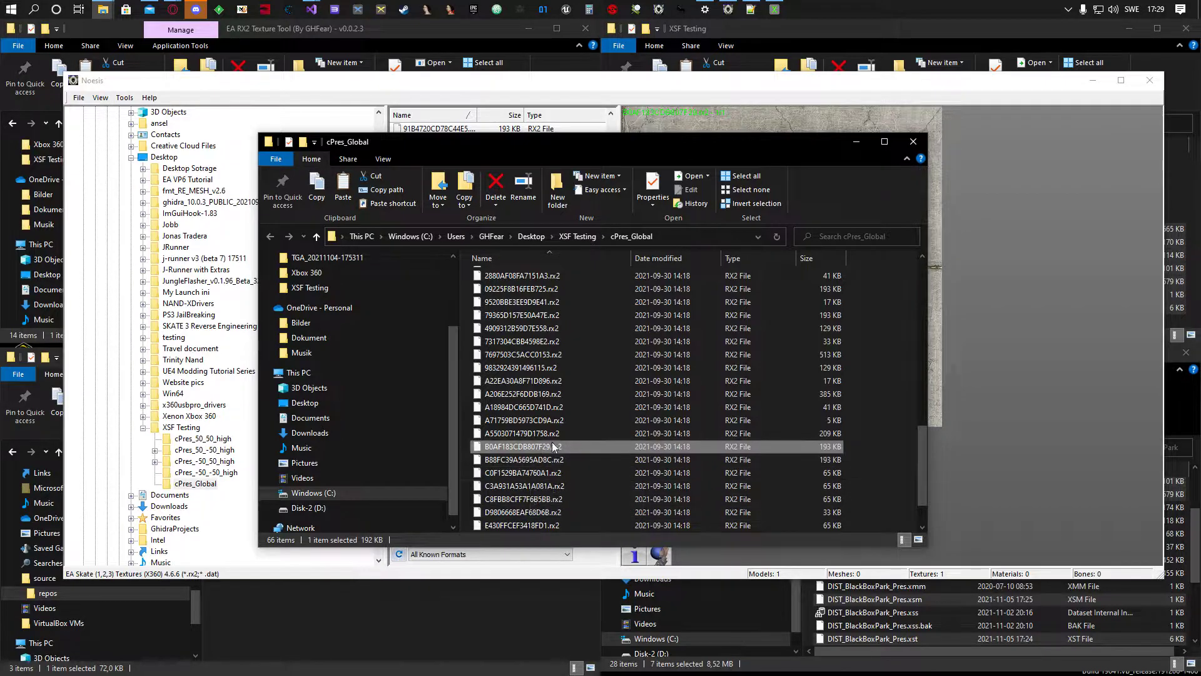
pyautogui.moveTo(573, 147); pyautogui.dragTo(635, 189)
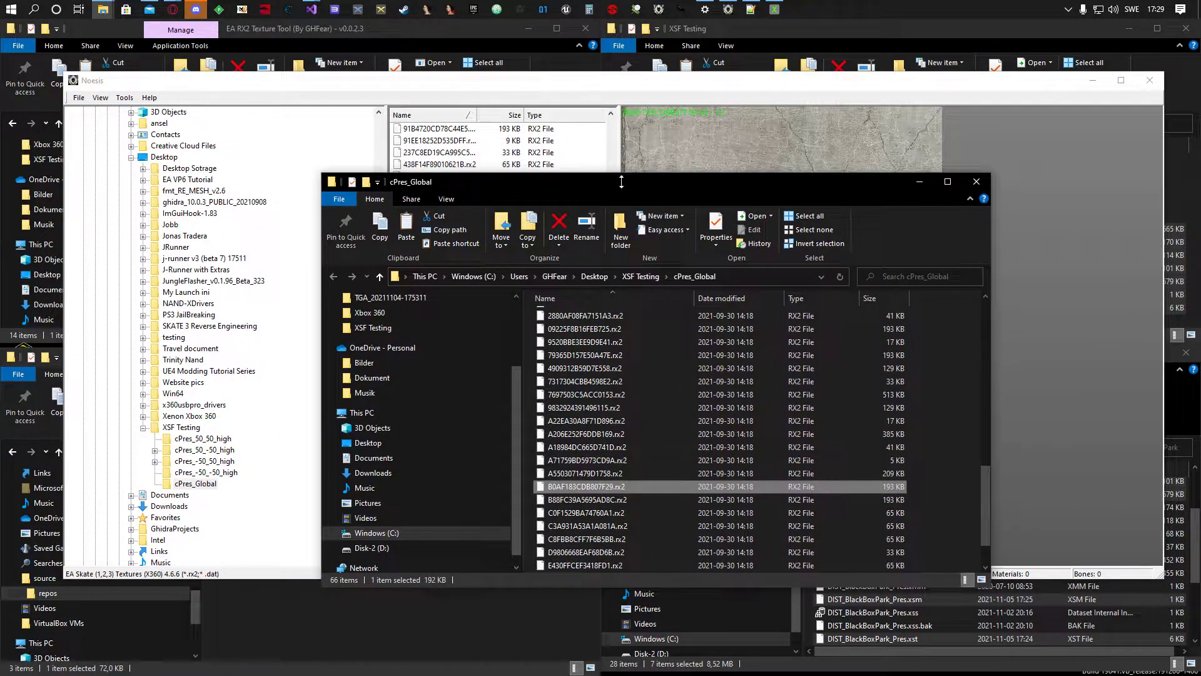
# Launch Skate 3 Texture Tool.exe from the EA RX2 Texture Tool folder.
pyautogui.click(277, 29)
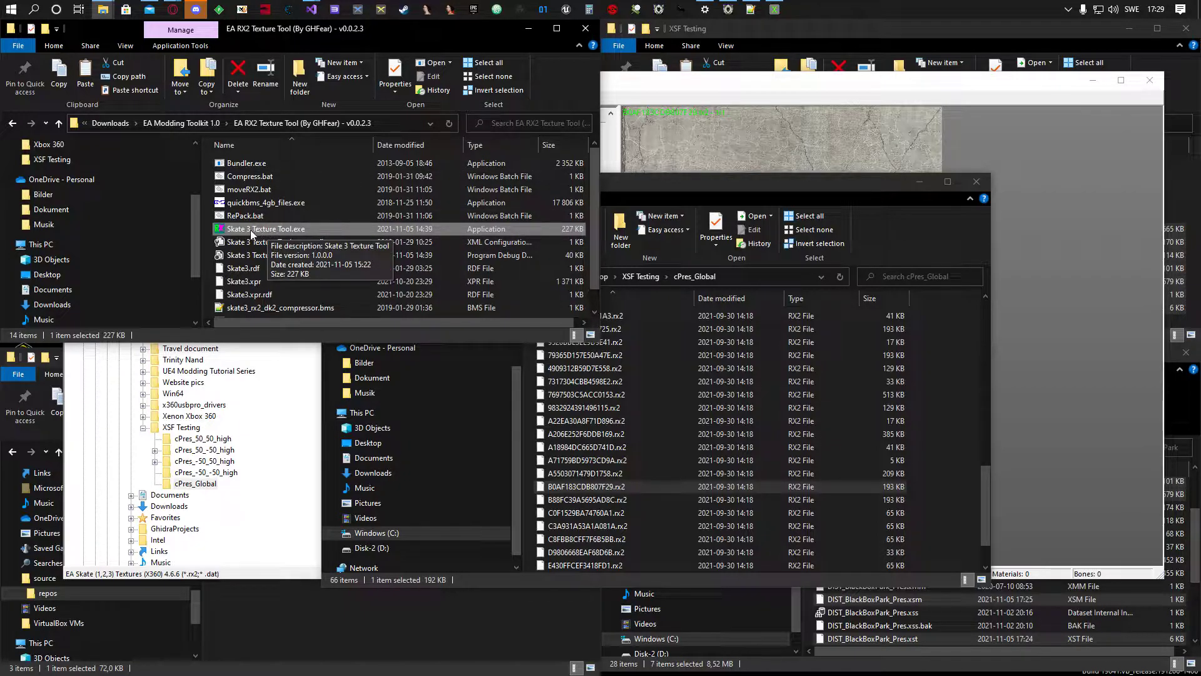
pyautogui.doubleClick(252, 235)
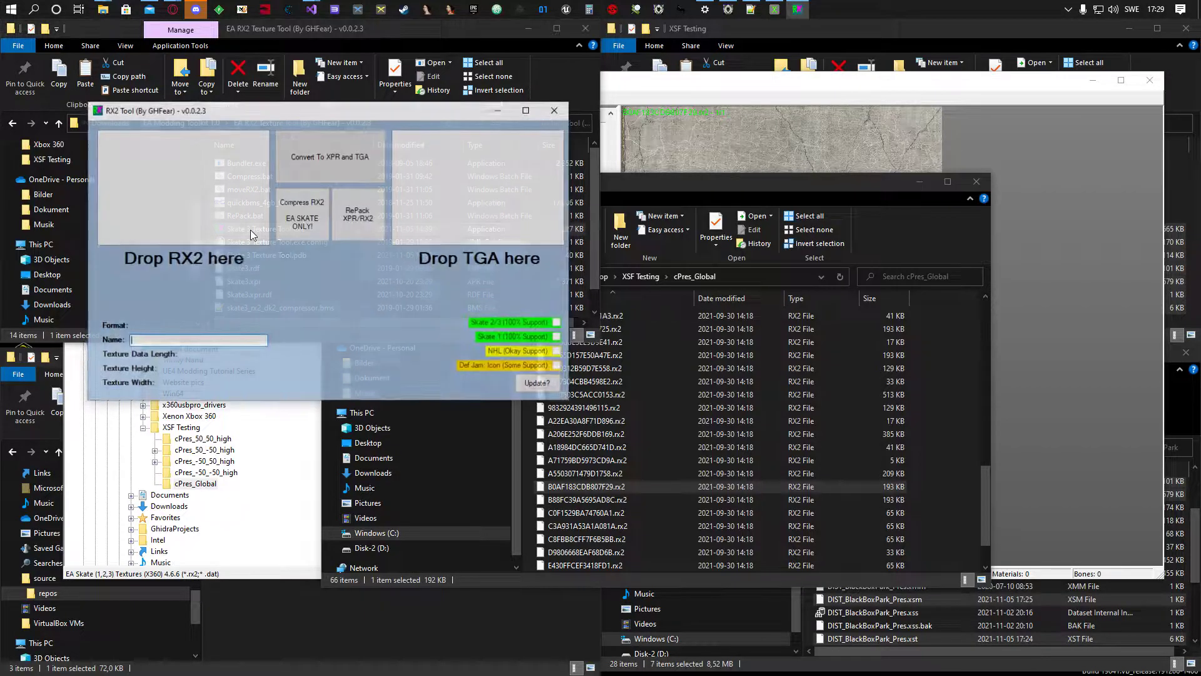
# Load B0AF183CDB807F29.rx2 from cPres_Global into RX2 Tool and convert it to XPR and TGA.
pyautogui.moveTo(353, 110); pyautogui.dragTo(390, 140)
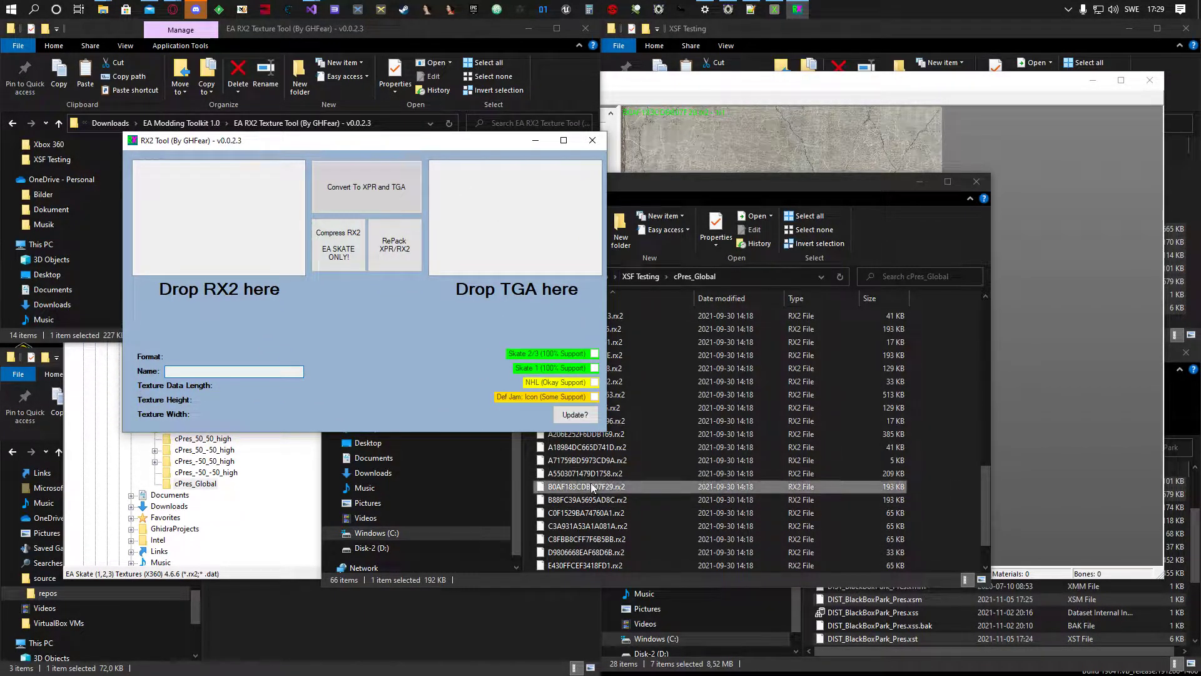
pyautogui.moveTo(584, 489); pyautogui.dragTo(225, 214)
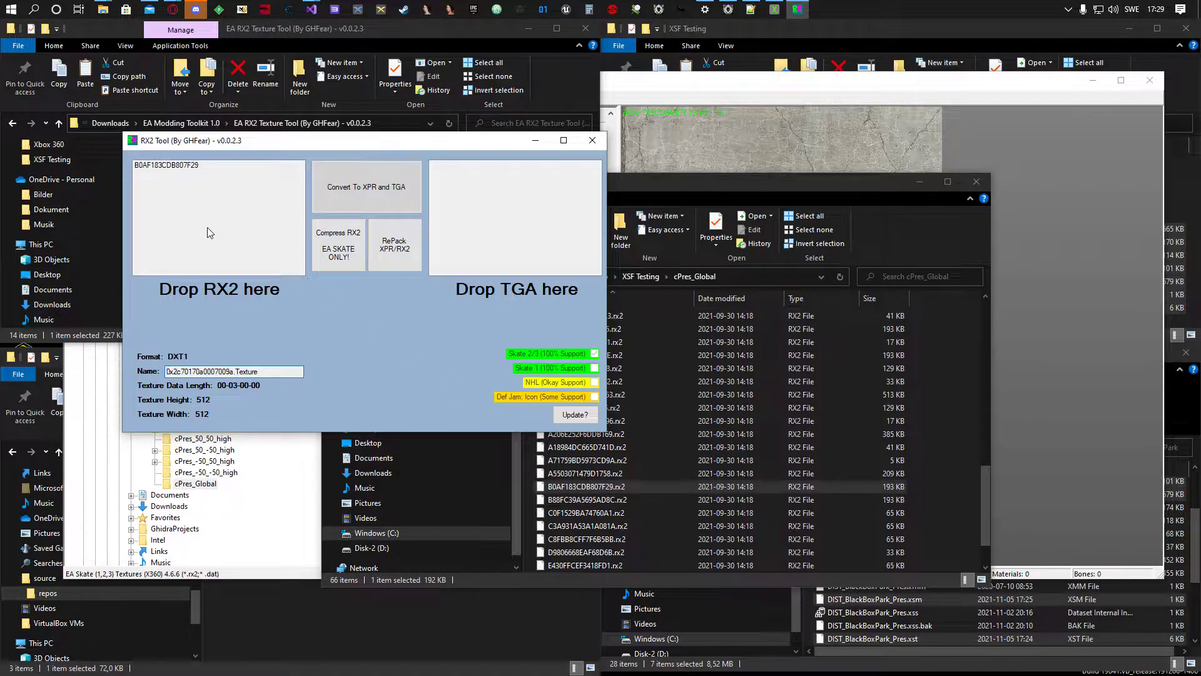
pyautogui.click(368, 190)
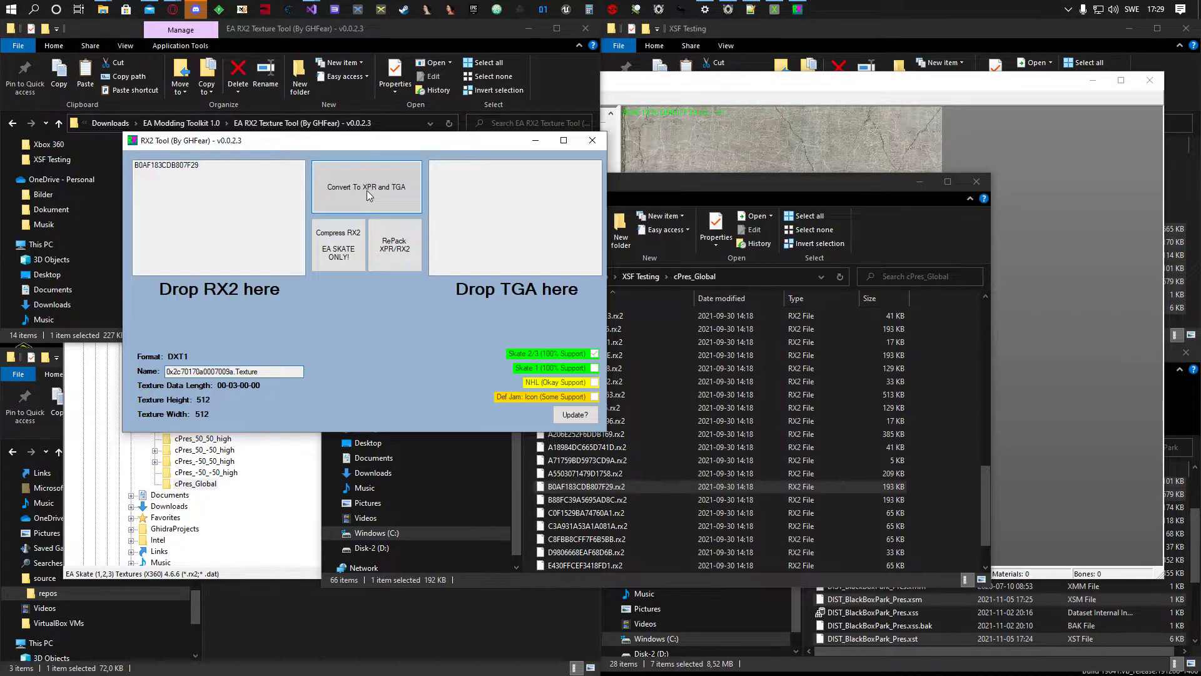
pyautogui.moveTo(323, 146); pyautogui.dragTo(783, 153)
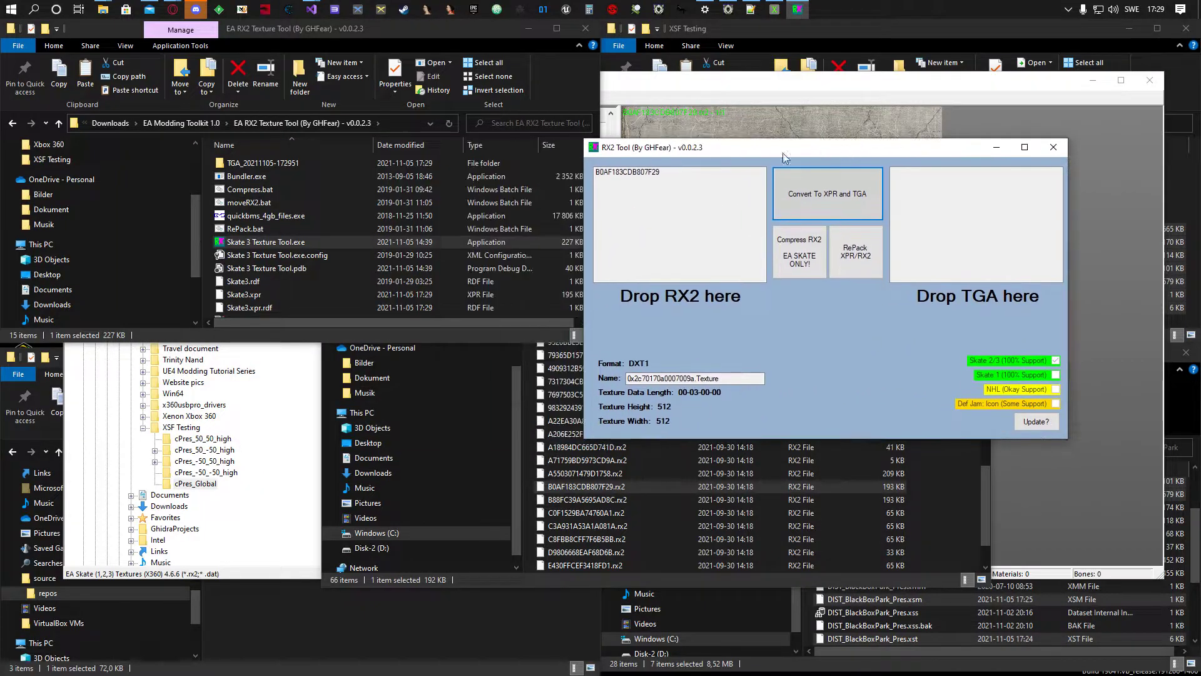
pyautogui.click(249, 162)
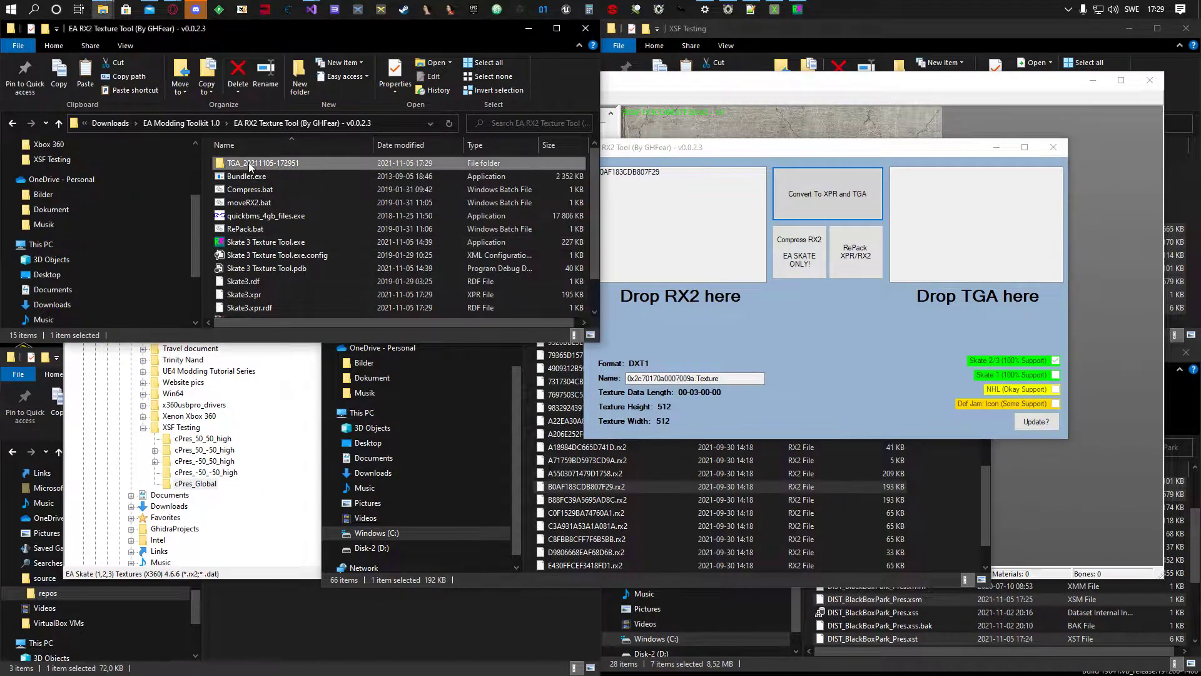
pyautogui.doubleClick(260, 163)
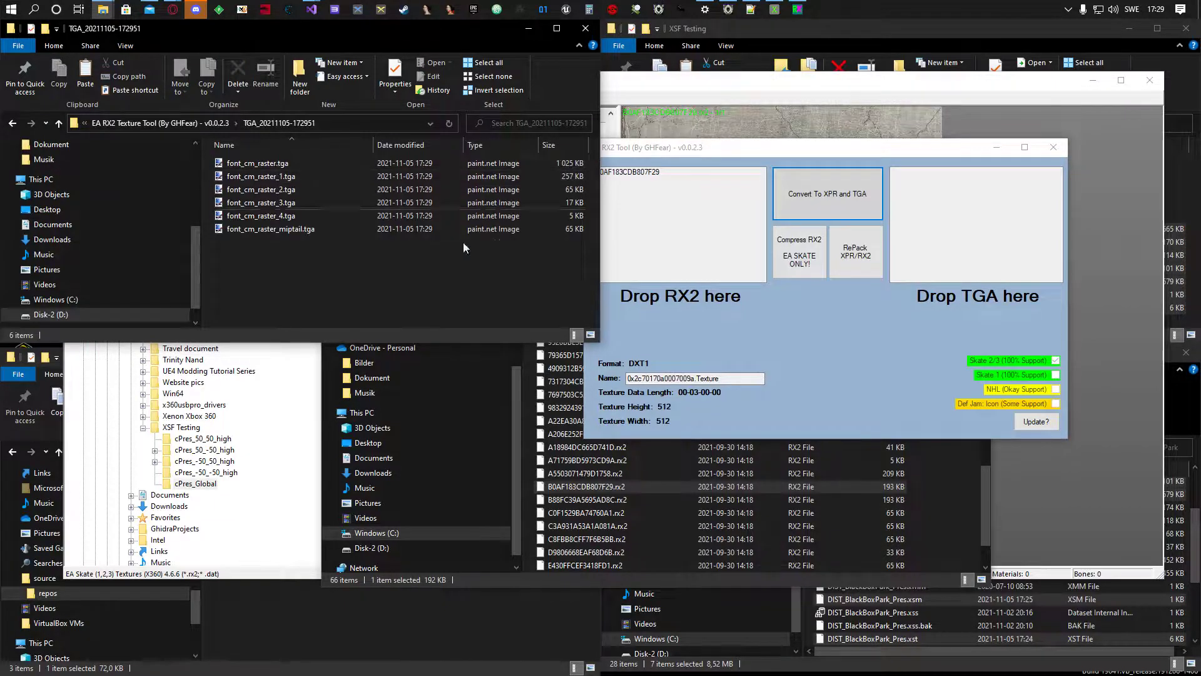
pyautogui.click(591, 335)
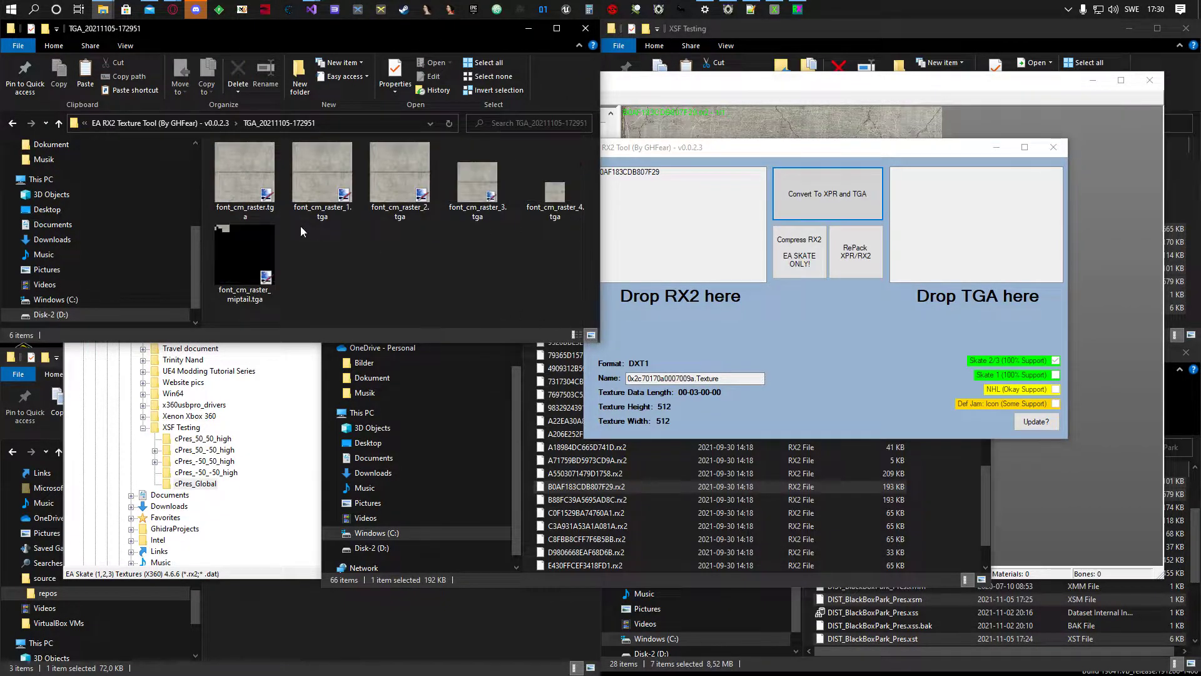
# Look over the exported mipmap images and open the full-size font_cm_raster.tga in paint.net.
pyautogui.click(235, 163)
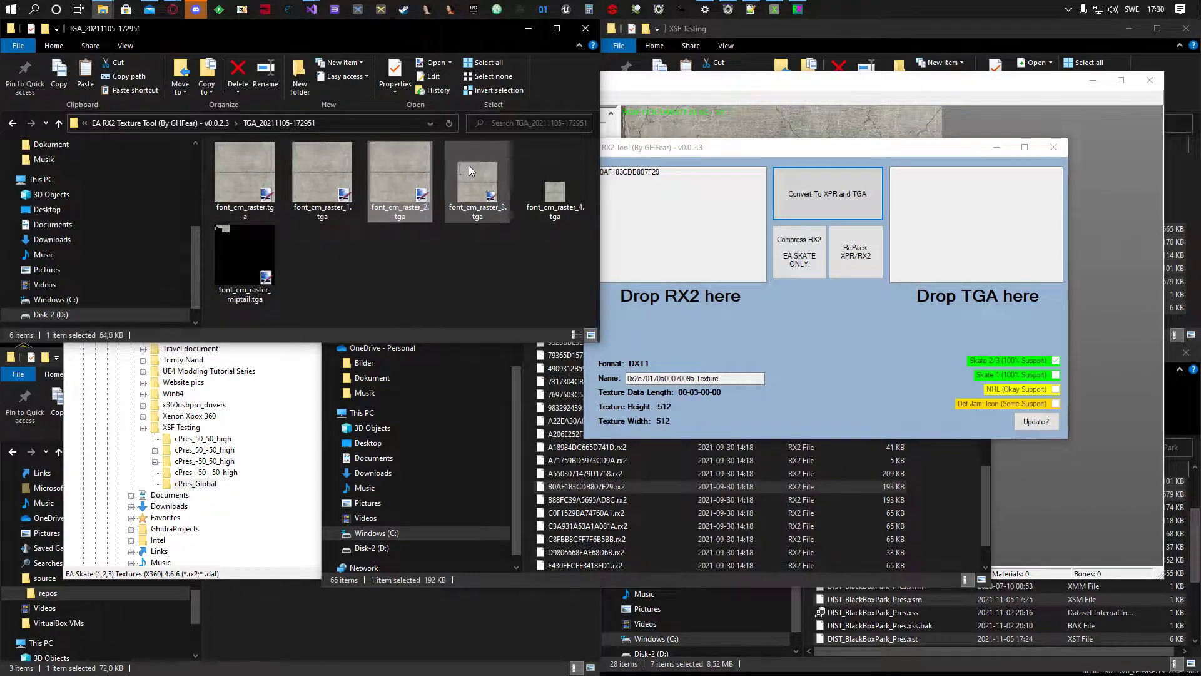
pyautogui.click(239, 179)
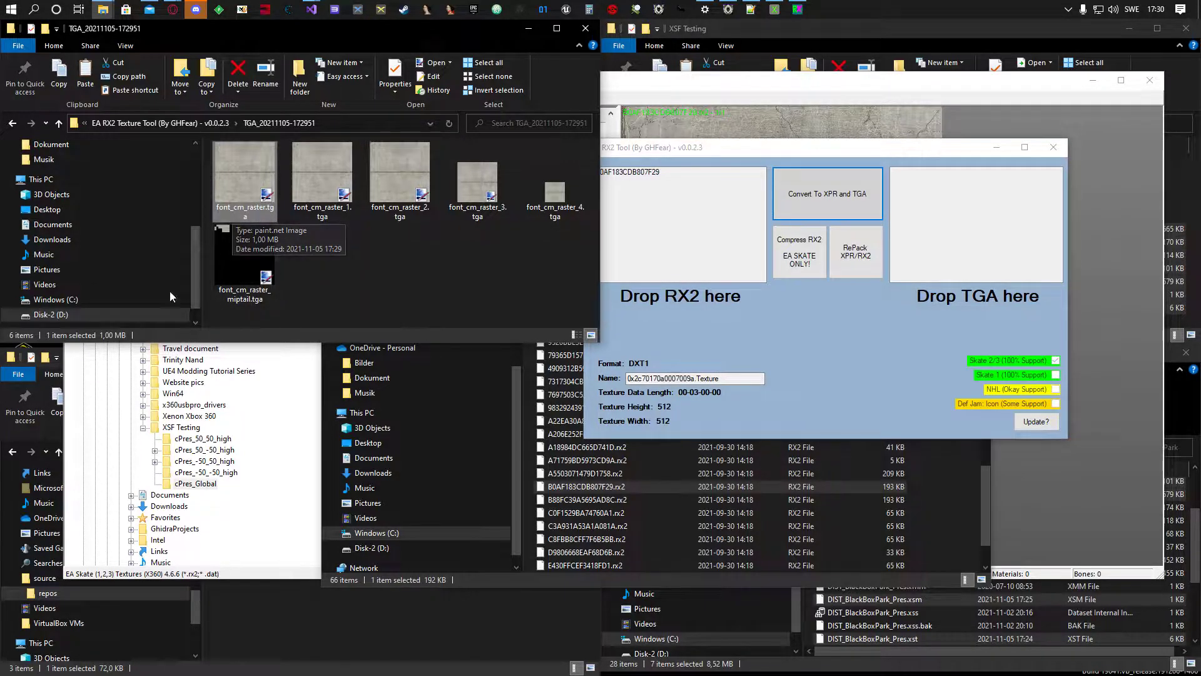
pyautogui.click(410, 184)
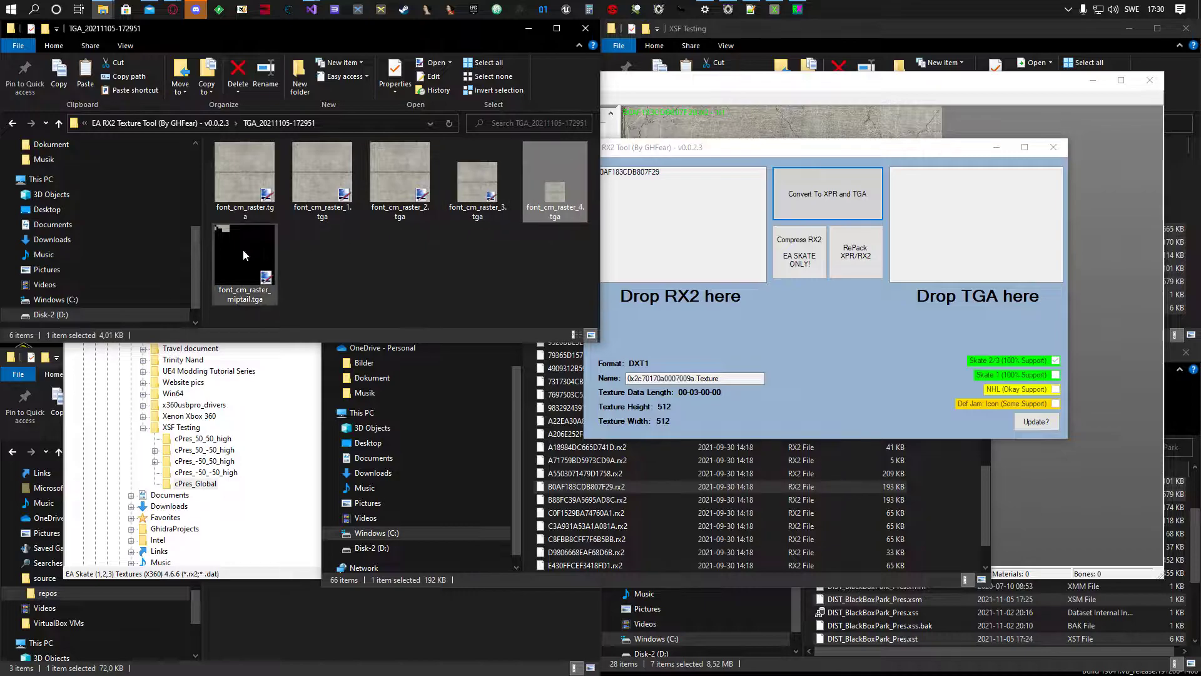
pyautogui.click(262, 174)
pyautogui.doubleClick(239, 176)
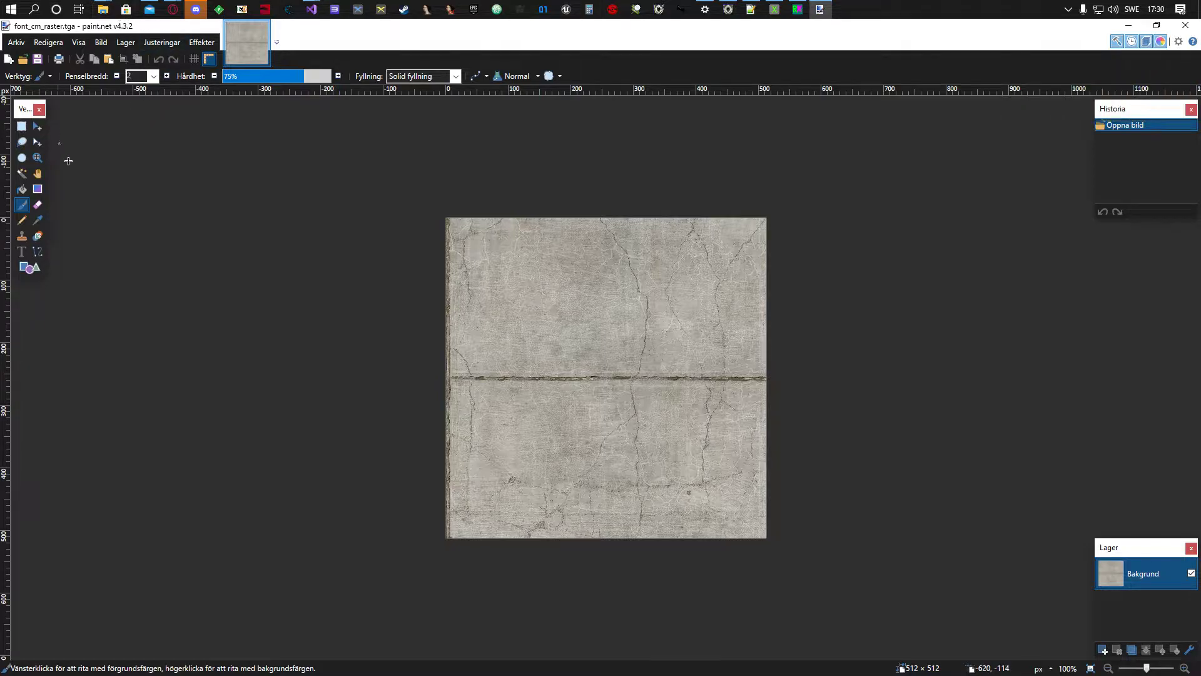
pyautogui.click(195, 45)
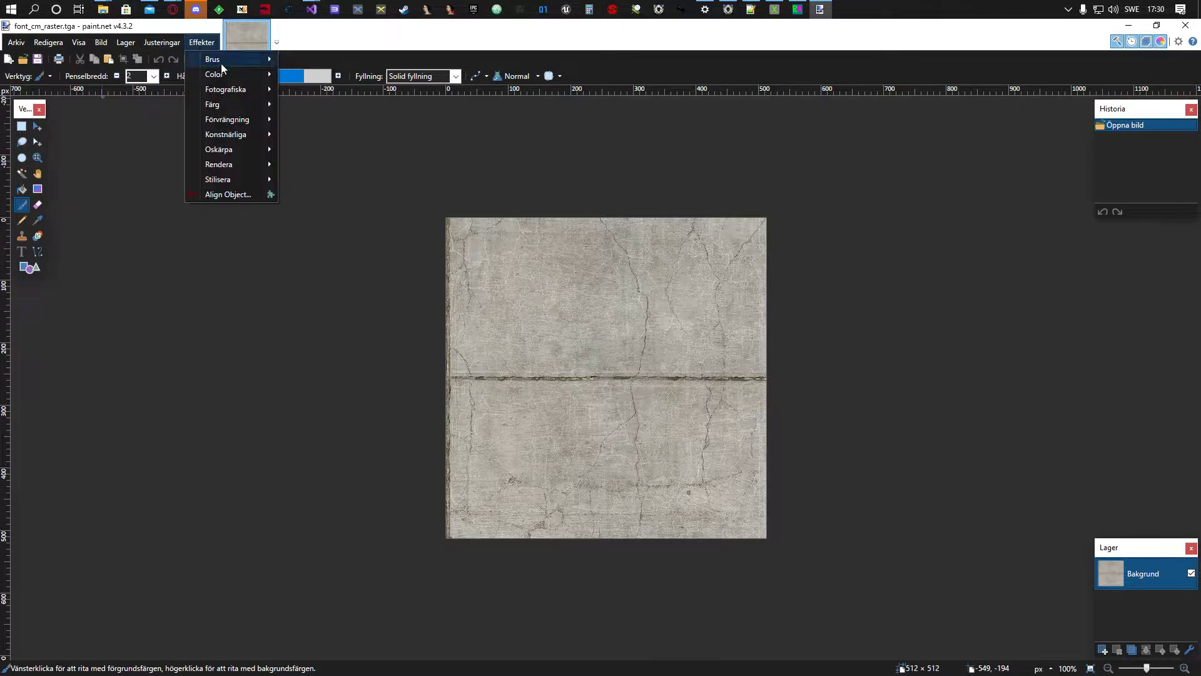
pyautogui.moveTo(238, 75)
pyautogui.click(309, 74)
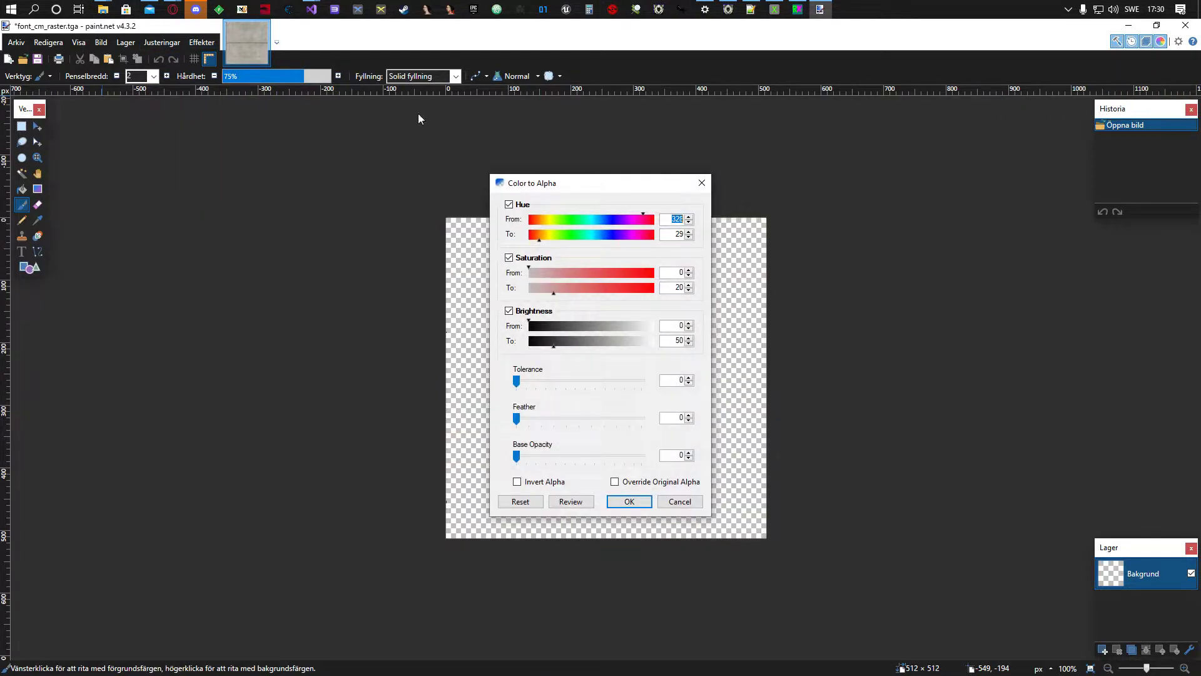
pyautogui.click(702, 186)
# Tint the concrete texture bright blue with the Basic Adjustments effect's color balance, preserving highlights.
pyautogui.click(210, 45)
pyautogui.moveTo(246, 89)
pyautogui.click(295, 94)
pyautogui.moveTo(557, 183); pyautogui.dragTo(259, 174)
pyautogui.moveTo(283, 231); pyautogui.dragTo(296, 215)
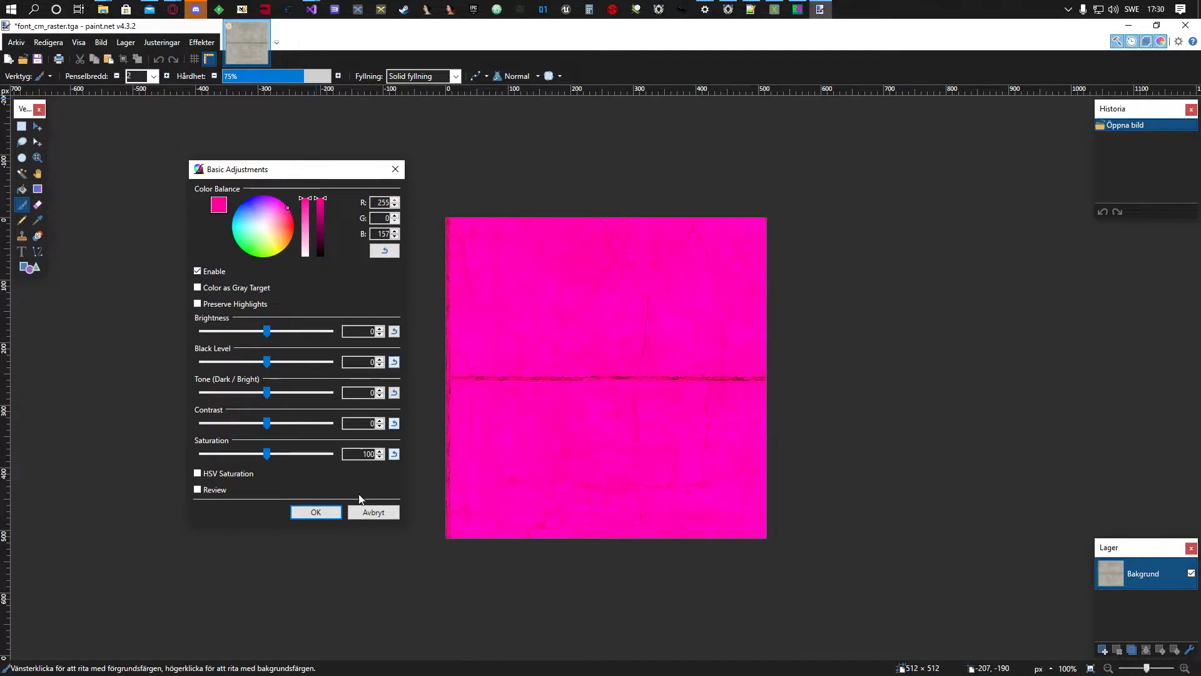
pyautogui.moveTo(270, 239)
pyautogui.mouseDown()
pyautogui.moveTo(278, 261)
pyautogui.moveTo(254, 241)
pyautogui.moveTo(251, 258)
pyautogui.moveTo(245, 224)
pyautogui.moveTo(227, 234)
pyautogui.moveTo(241, 214)
pyautogui.moveTo(230, 217)
pyautogui.mouseUp()
pyautogui.click(325, 515)
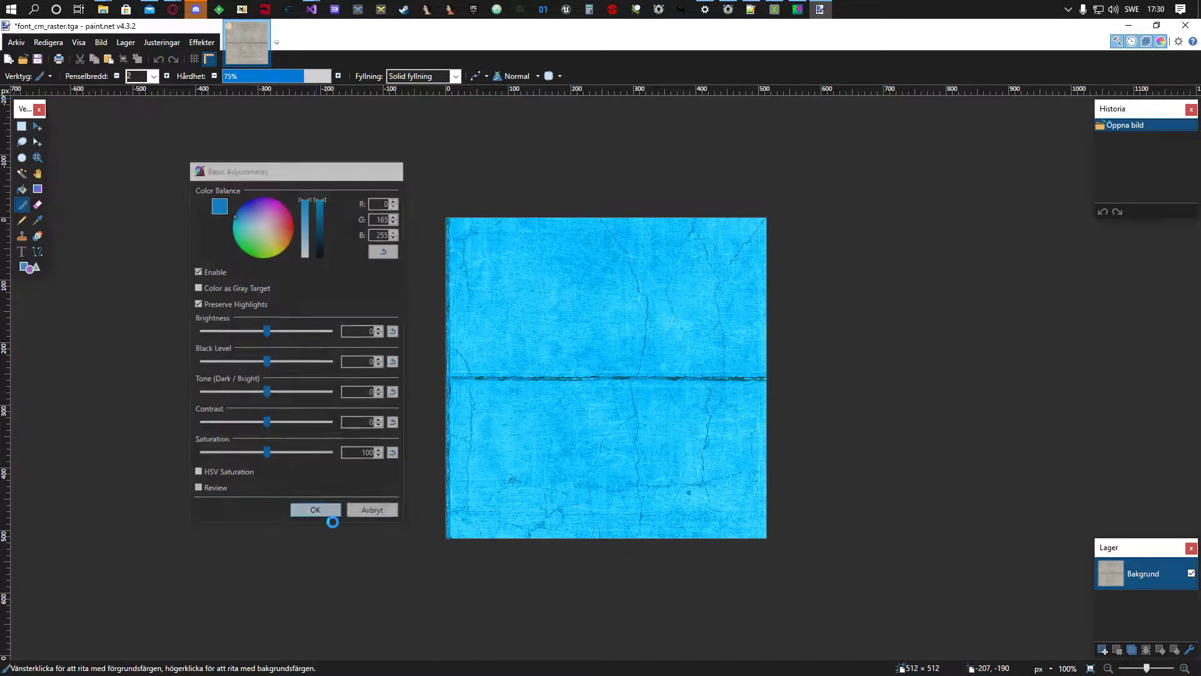
# Save the edited font_cm_raster.tga at 32-bit depth without RLE compression and minimize paint.net.
pyautogui.click(37, 60)
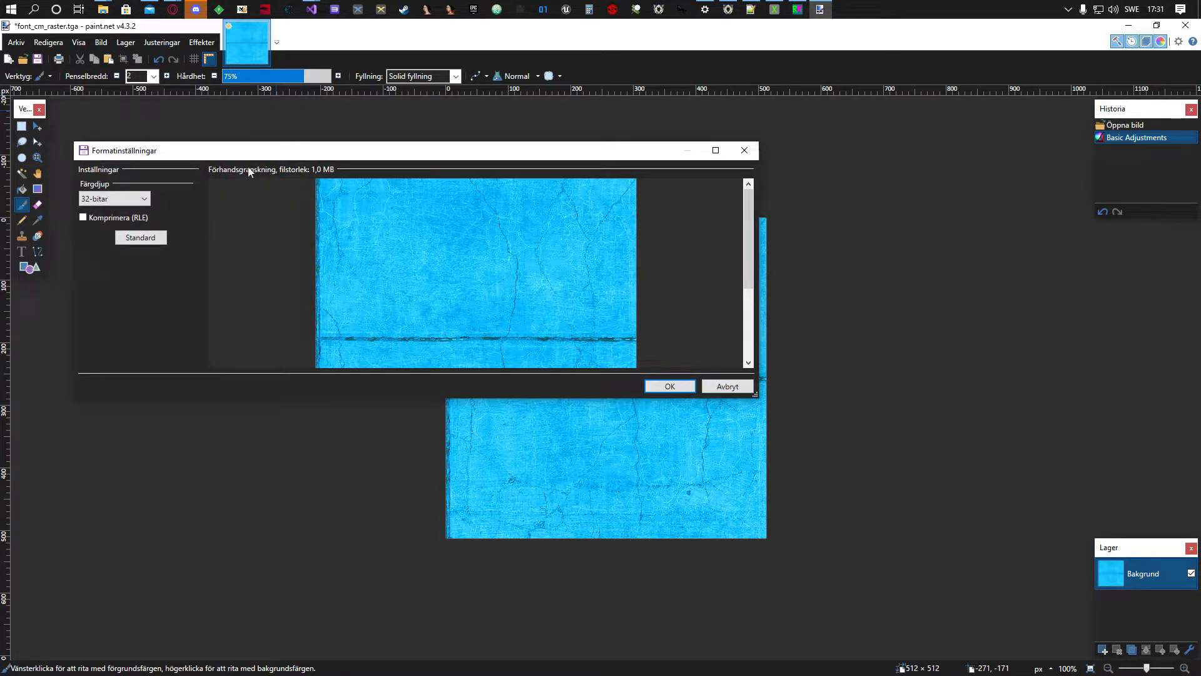
pyautogui.click(96, 216)
pyautogui.click(668, 388)
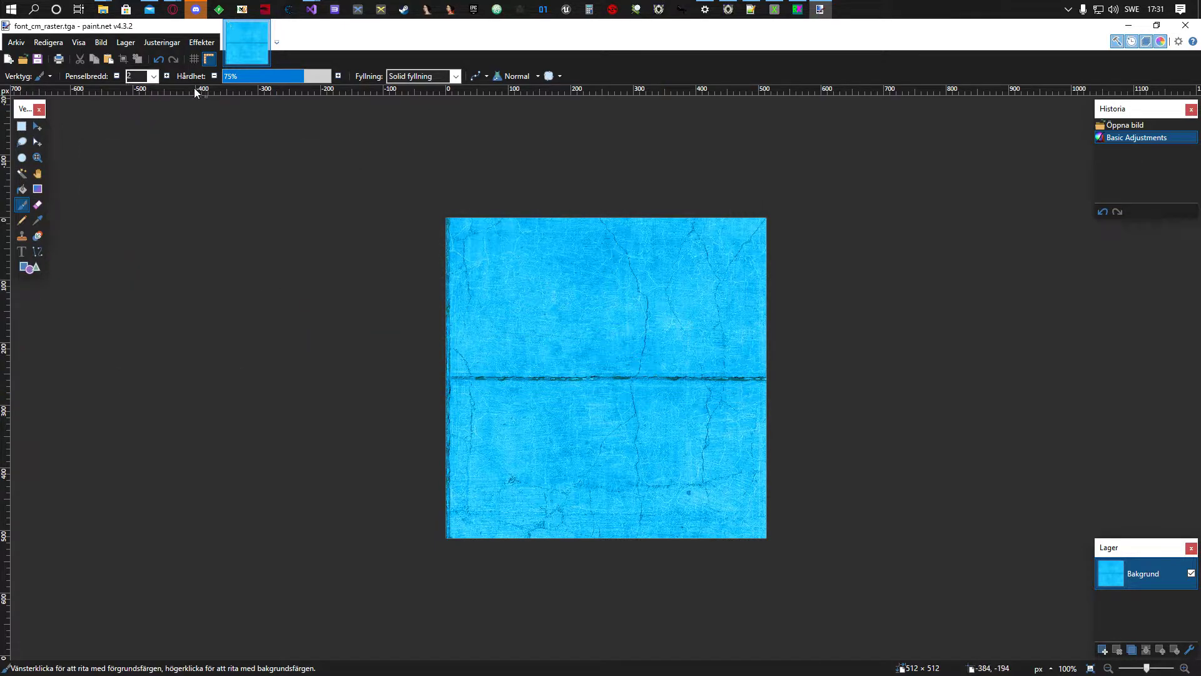
pyautogui.click(1129, 25)
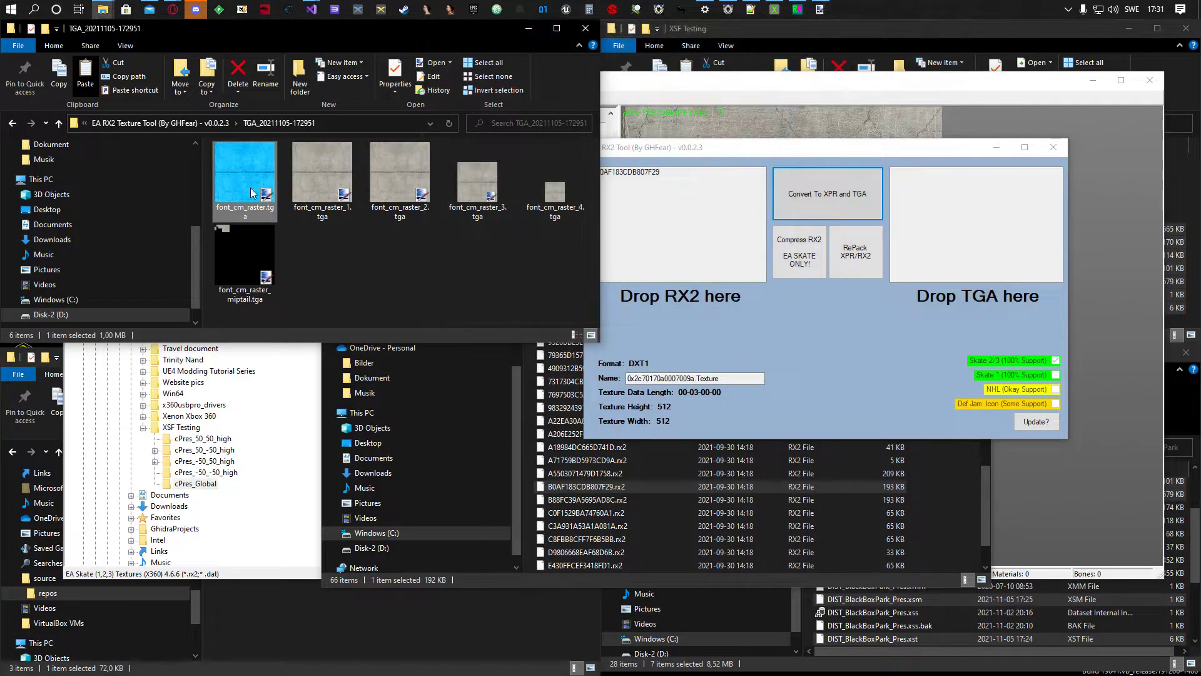
pyautogui.moveTo(241, 171); pyautogui.dragTo(994, 240)
pyautogui.click(867, 263)
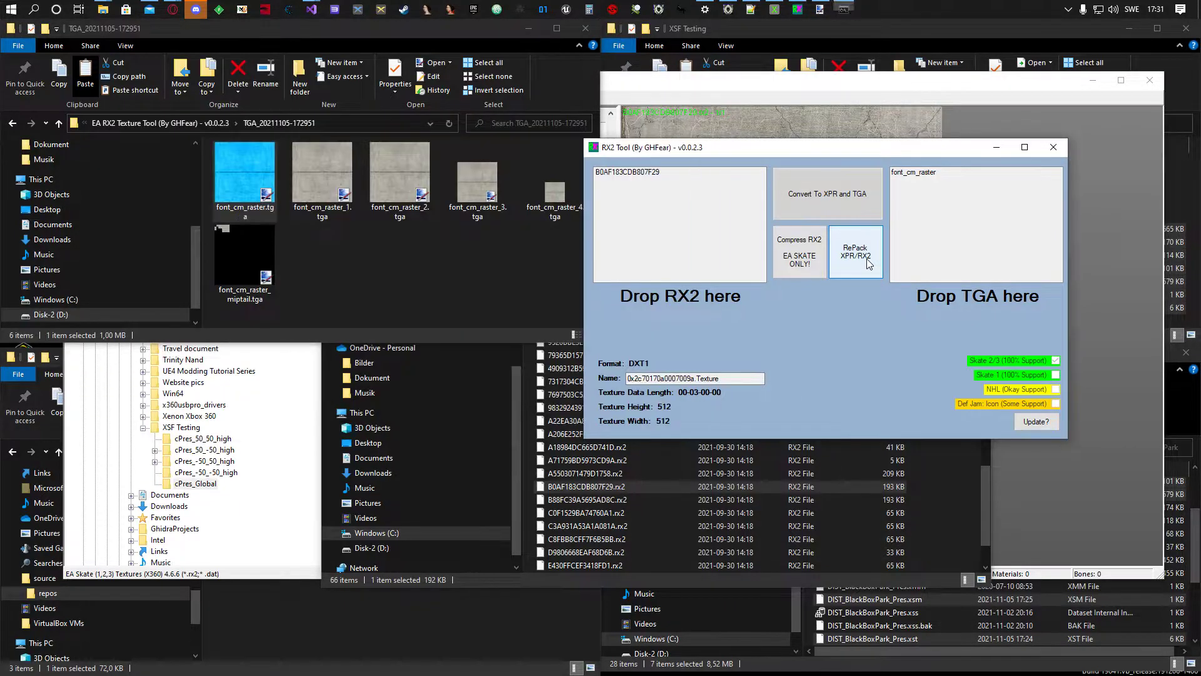
pyautogui.click(217, 126)
pyautogui.doubleClick(241, 162)
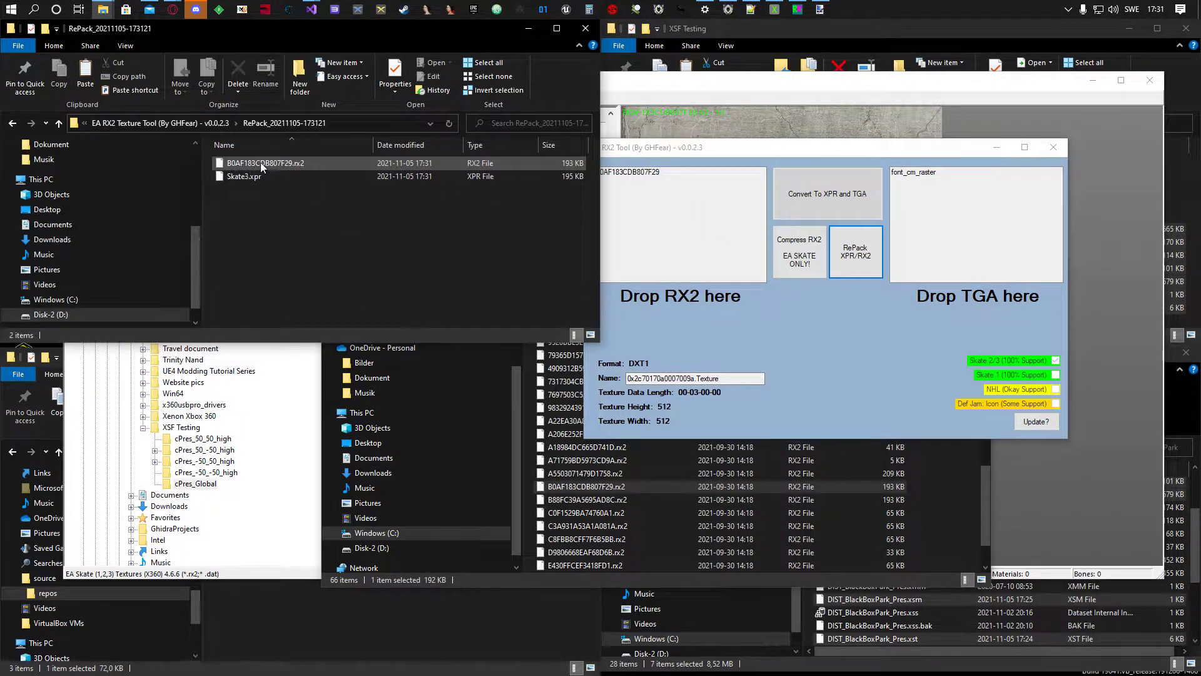
# Copy the repacked B0AF183CDB807F29.rx2 into the cPres_Global folder, replacing the existing file.
pyautogui.click(257, 162)
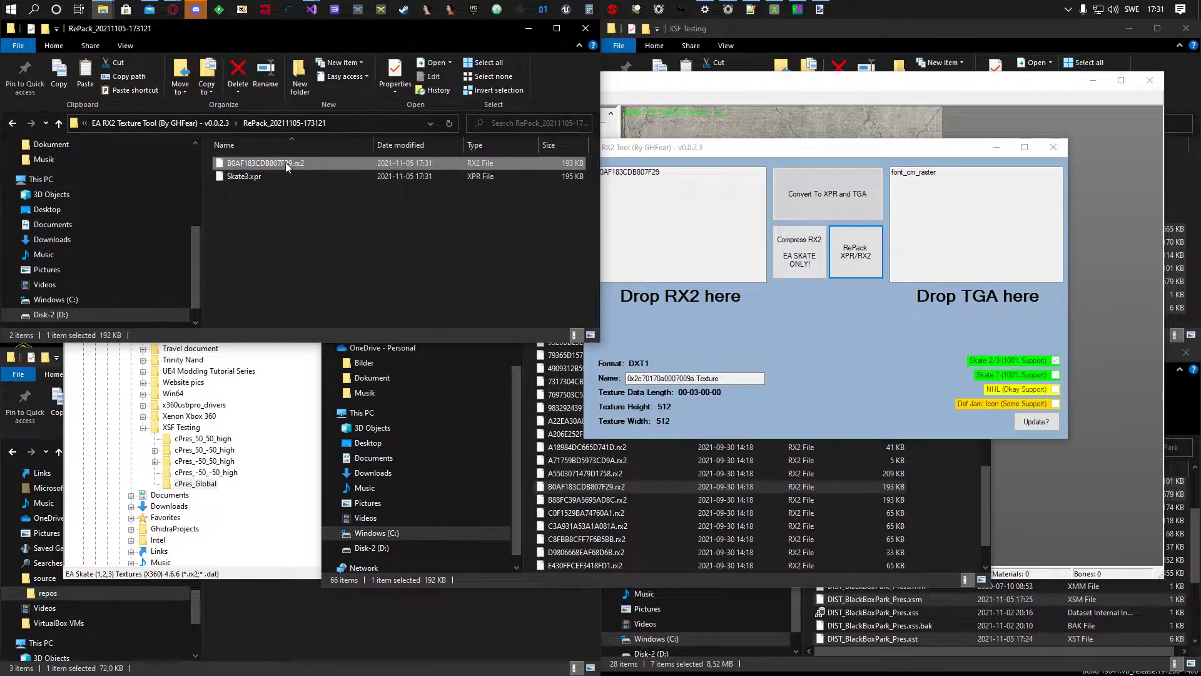
pyautogui.moveTo(844, 147); pyautogui.dragTo(951, 96)
pyautogui.click(635, 185)
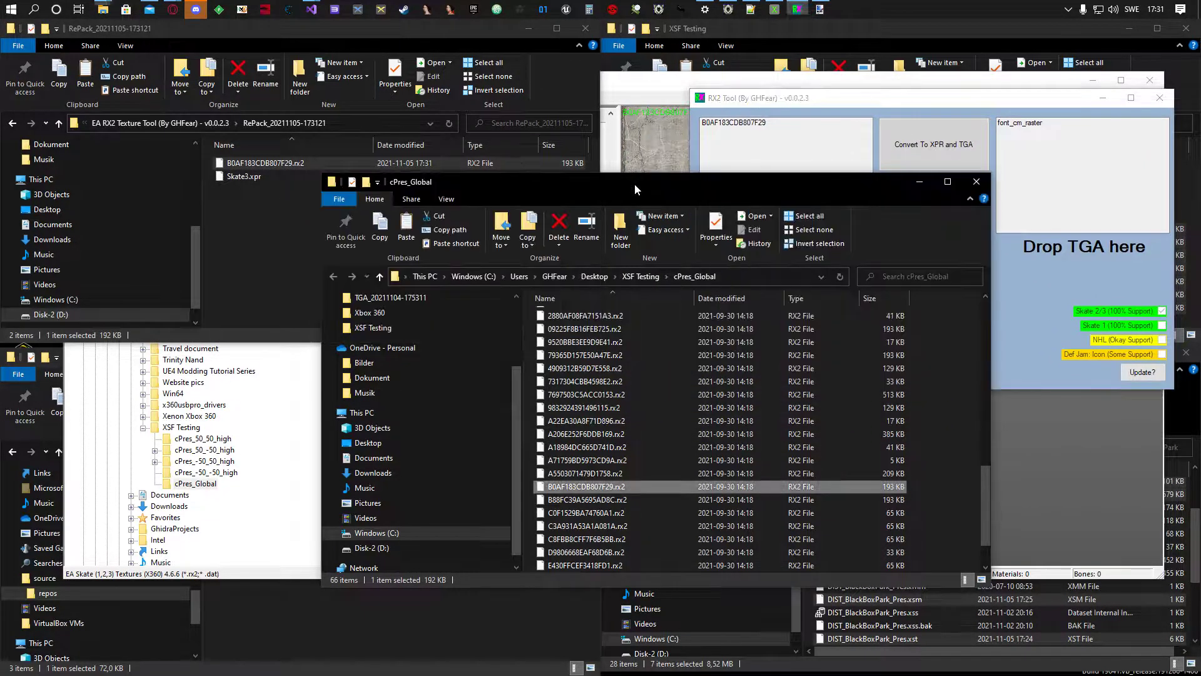
pyautogui.moveTo(230, 162); pyautogui.dragTo(956, 491)
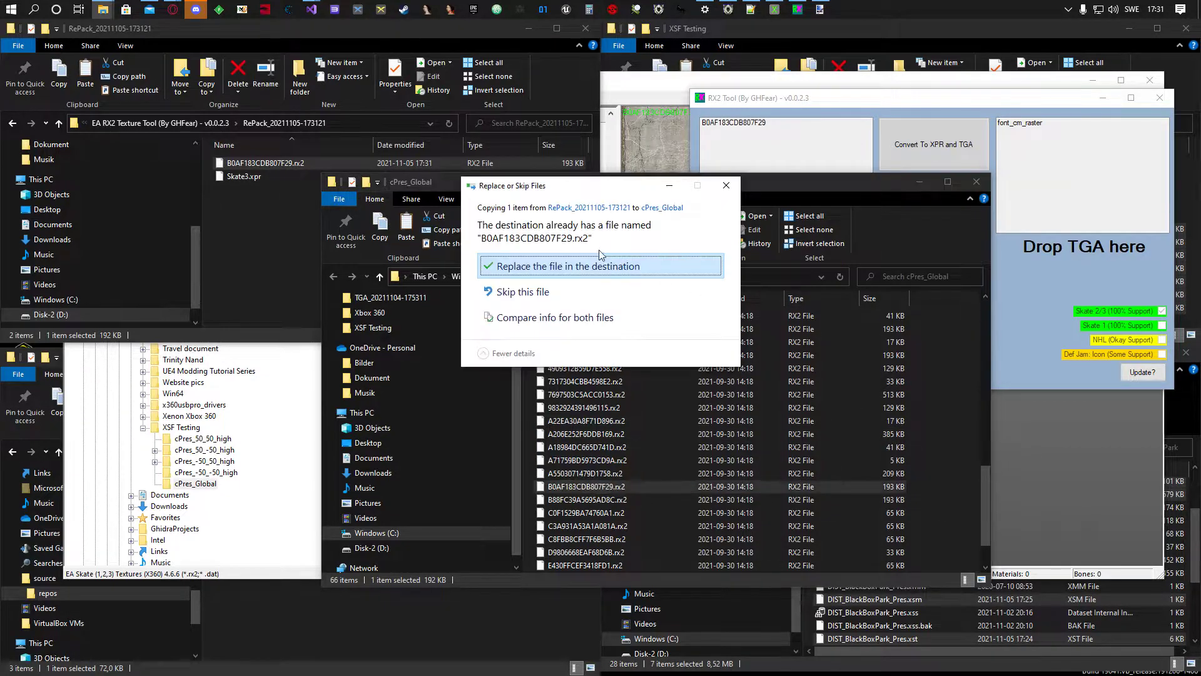
pyautogui.click(591, 265)
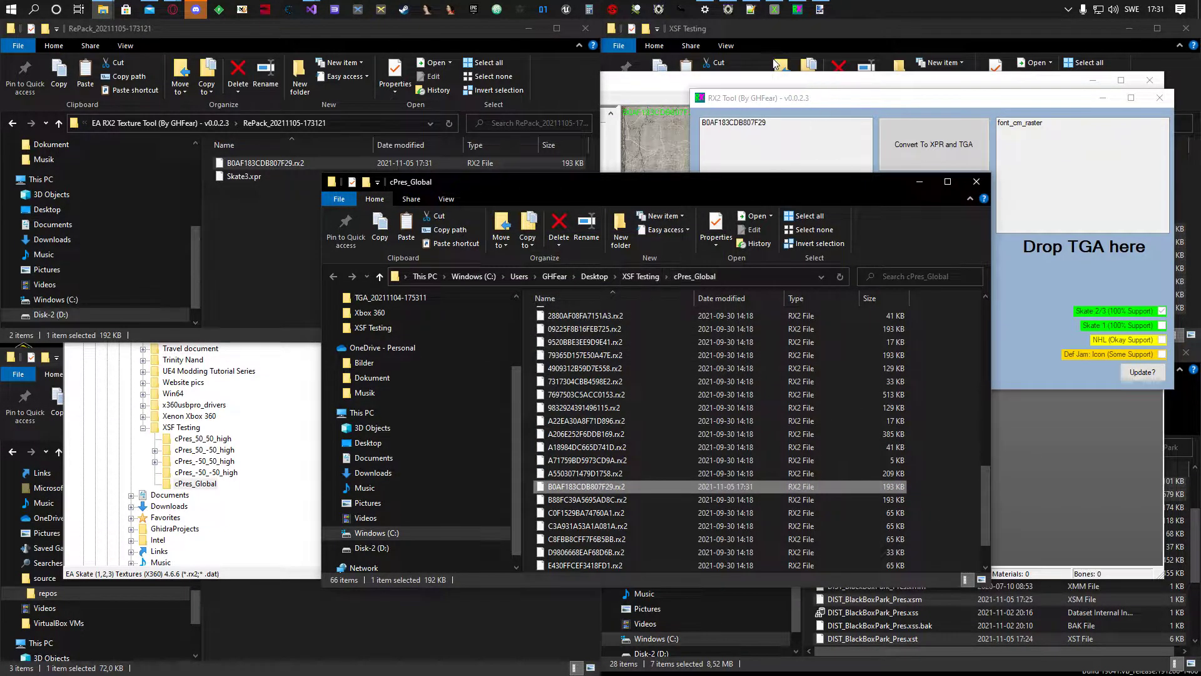
# Bulk build the XSF Testing folder's archives in XSF Archiver, overwriting DIST_BlackBoxPark_Pres.xst as the table of contents.
pyautogui.click(640, 276)
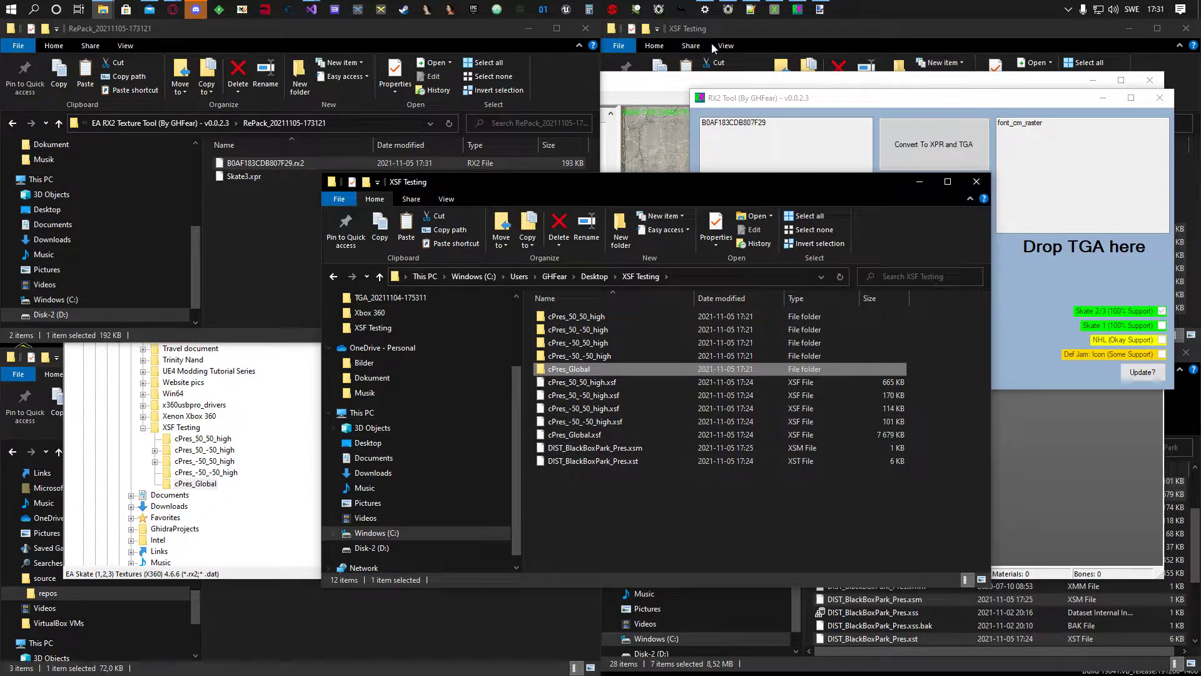
pyautogui.click(774, 10)
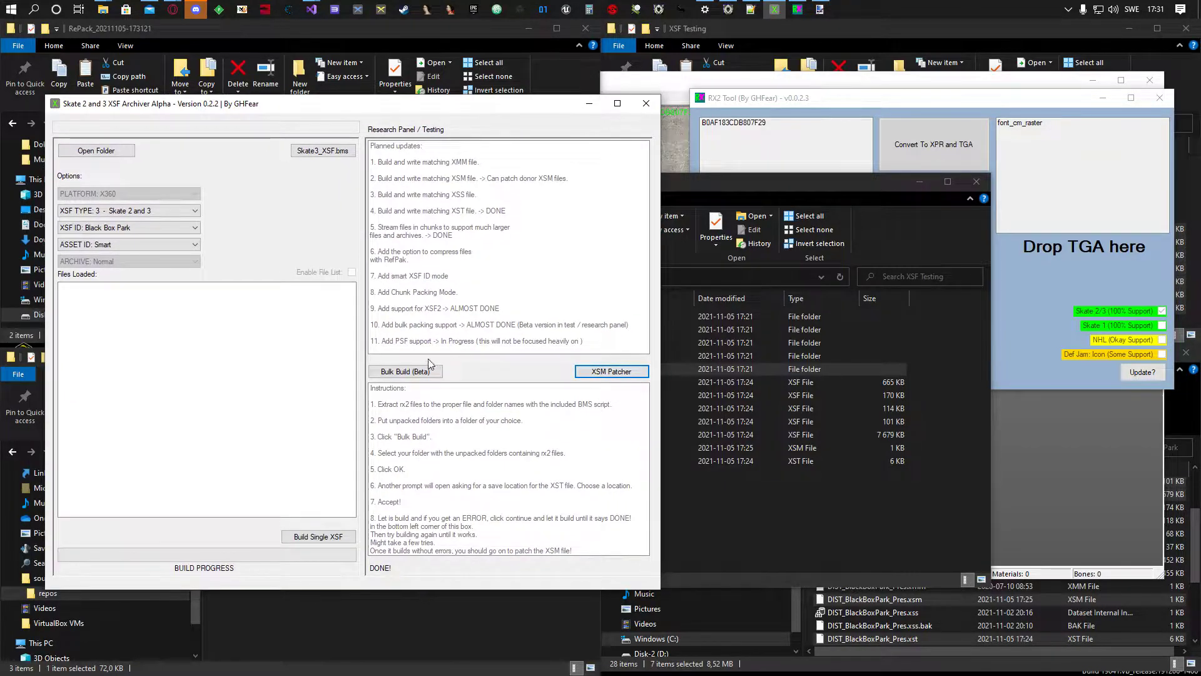
pyautogui.click(420, 373)
pyautogui.scroll(-10, 642, 416)
pyautogui.click(554, 381)
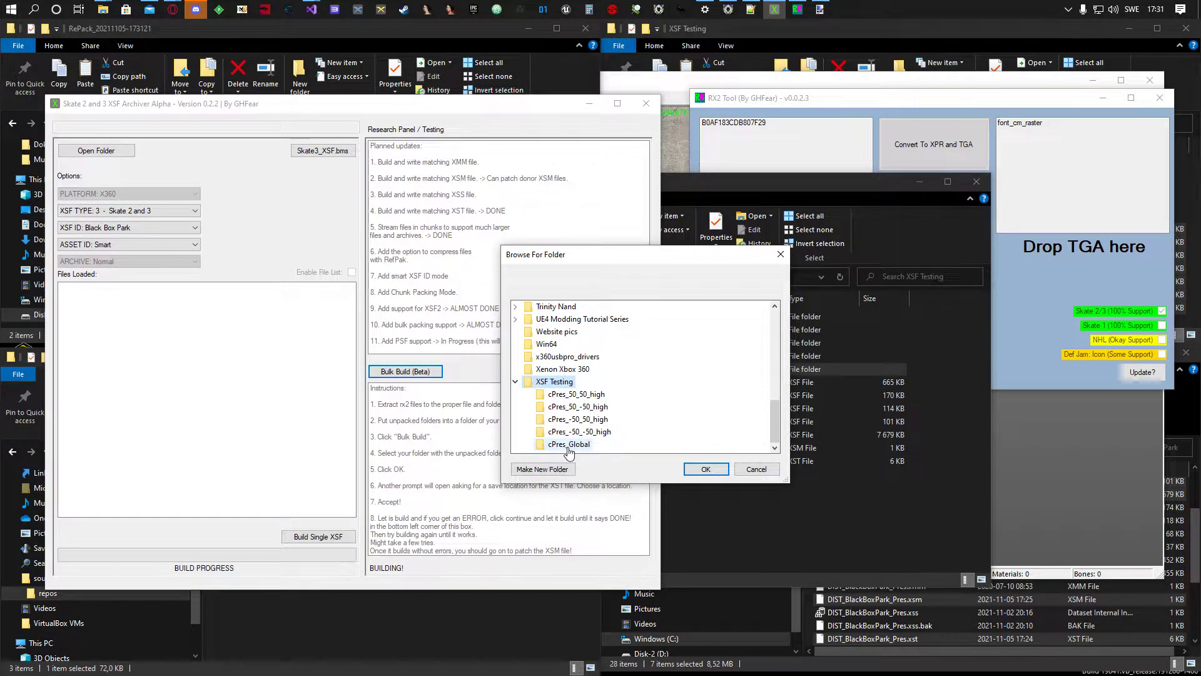
pyautogui.click(716, 473)
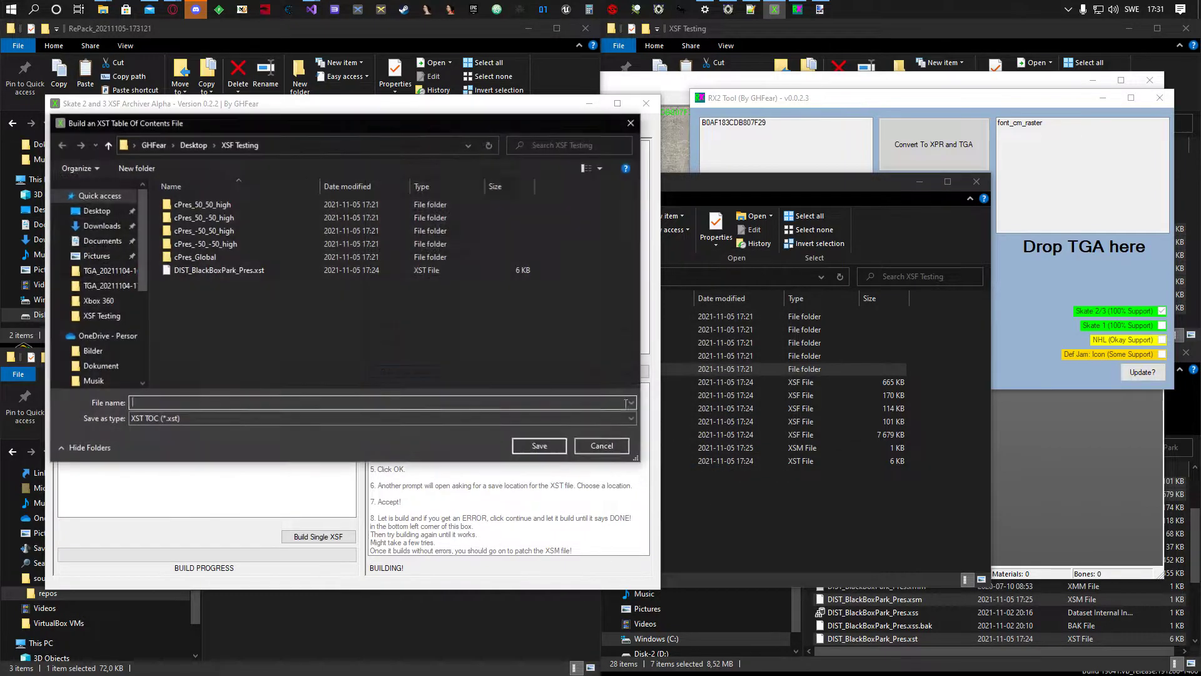
pyautogui.click(219, 270)
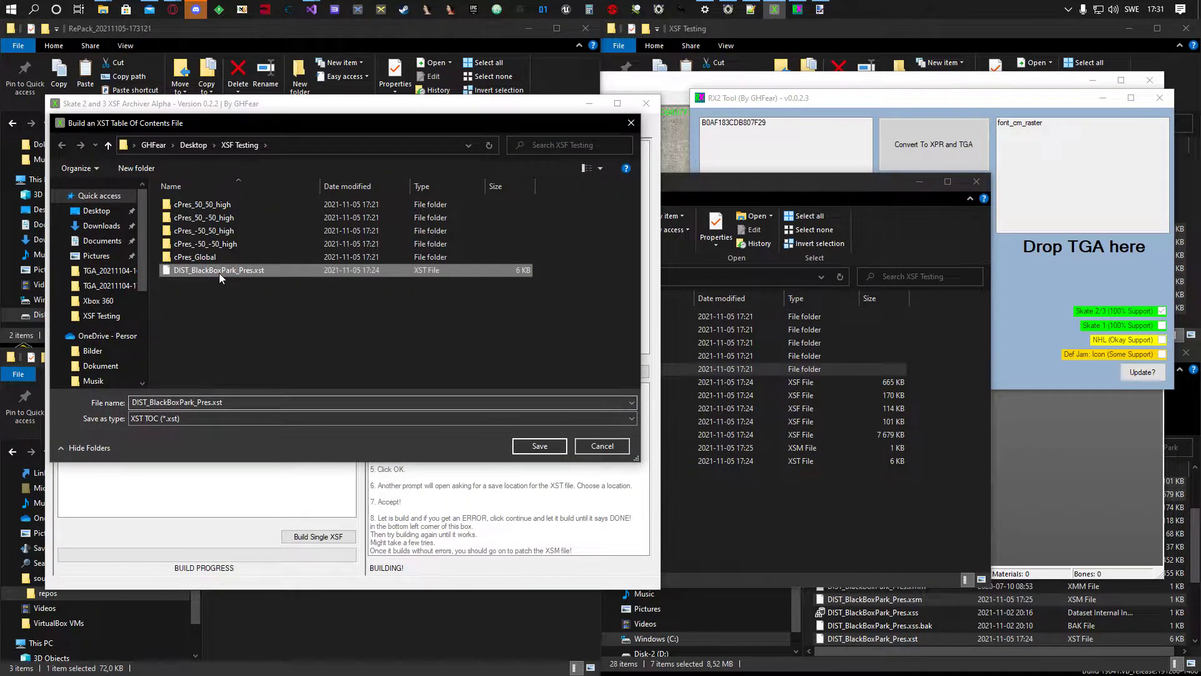
pyautogui.click(533, 446)
pyautogui.click(625, 351)
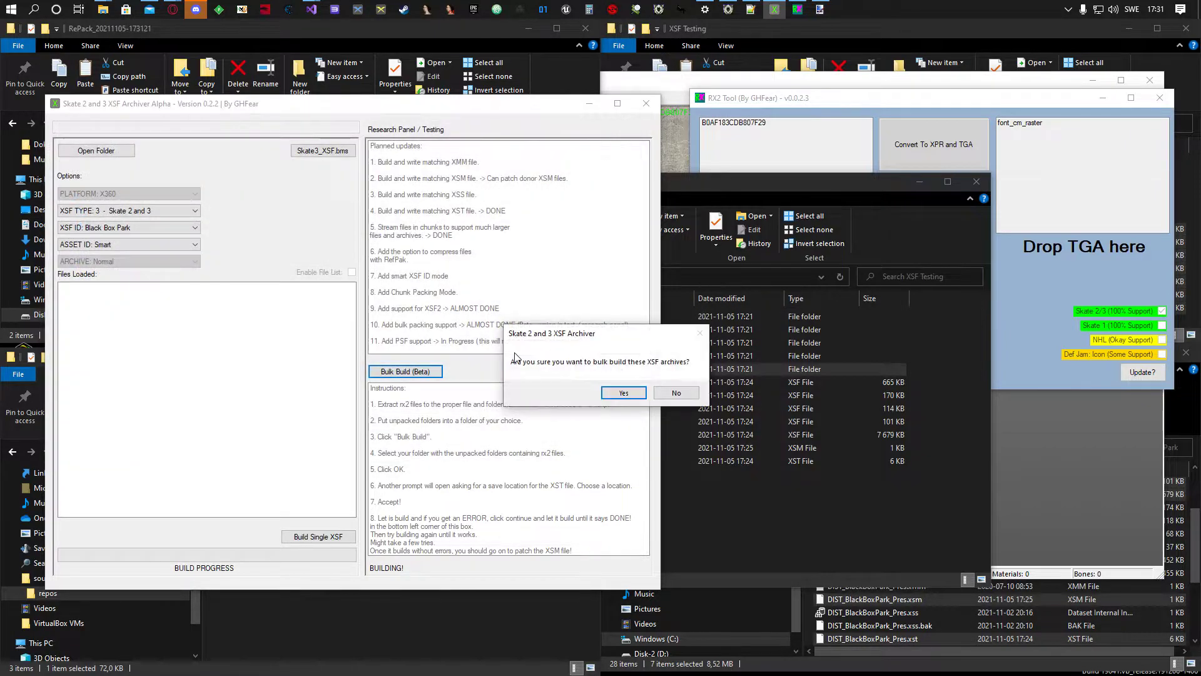
pyautogui.click(622, 392)
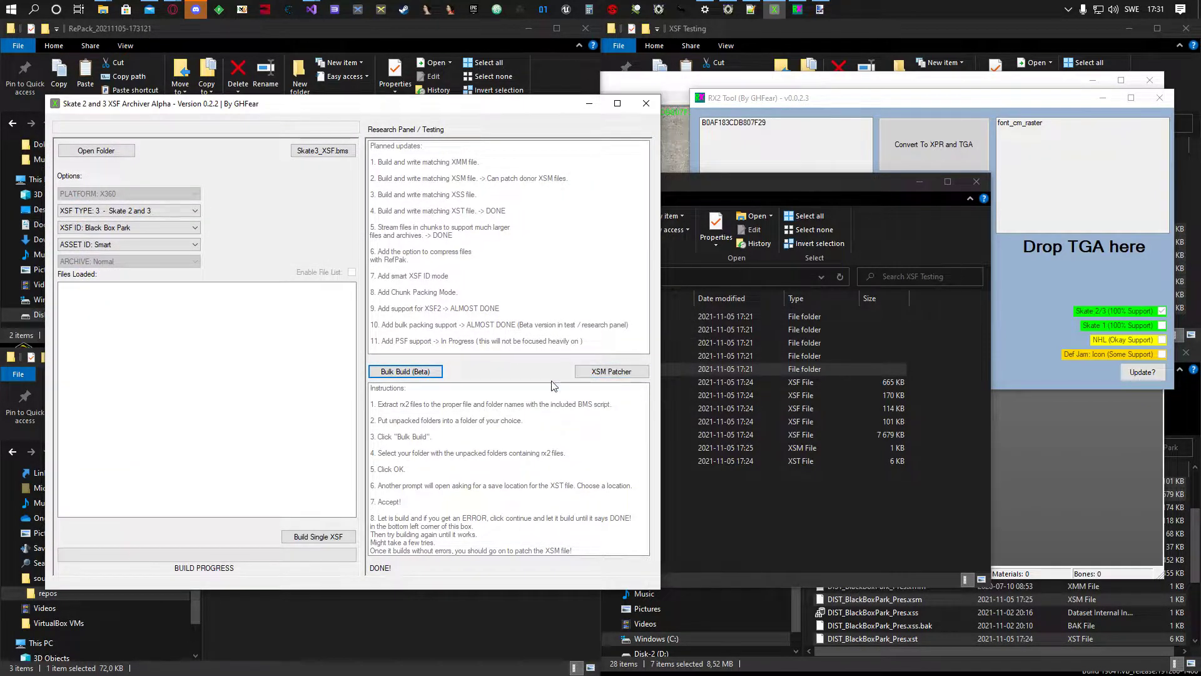
# Patch DIST_BlackBoxPark_Pres.xsm in the XSF Testing folder with the XSM Patcher.
pyautogui.click(612, 371)
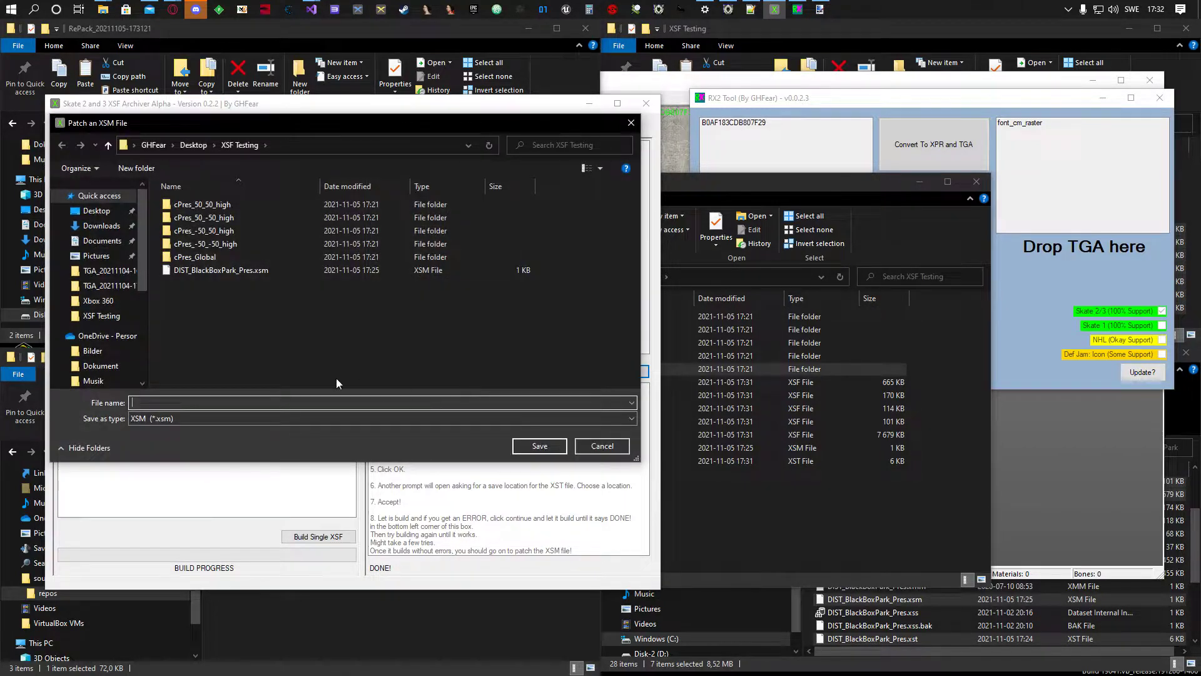
pyautogui.doubleClick(249, 271)
pyautogui.click(629, 354)
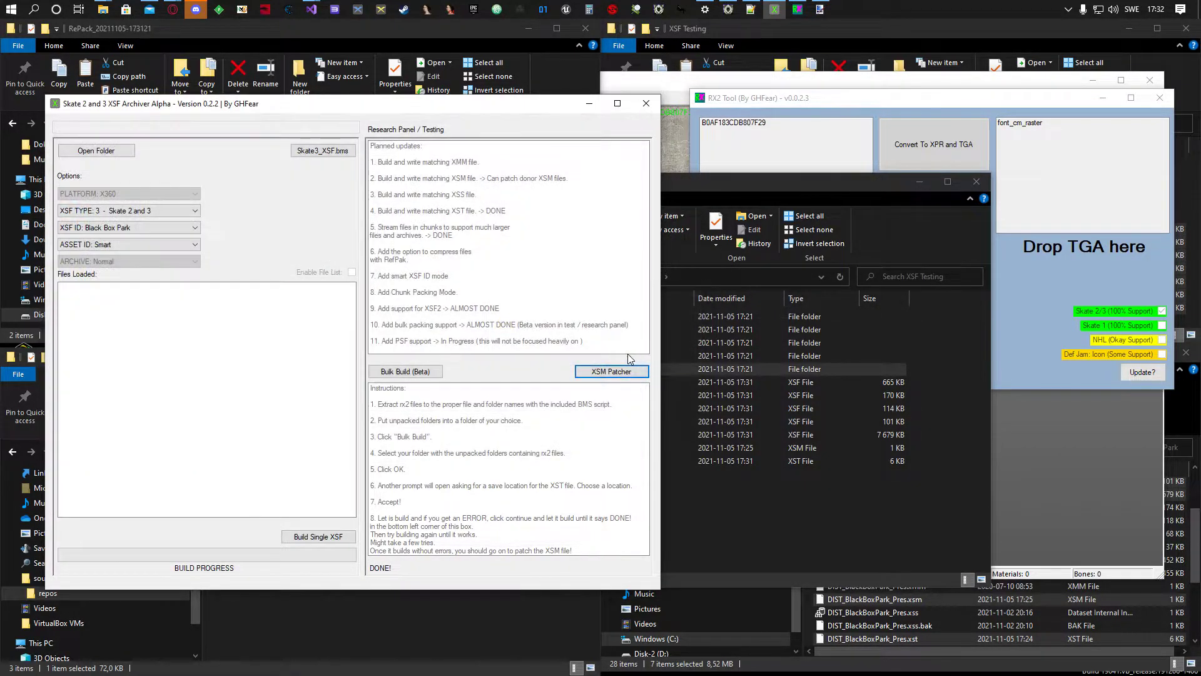
# Copy the rebuilt XSF, XSM and XST files from XSF Testing into the game's DIST_BlackBoxPark folder, replacing the existing files.
pyautogui.click(796, 187)
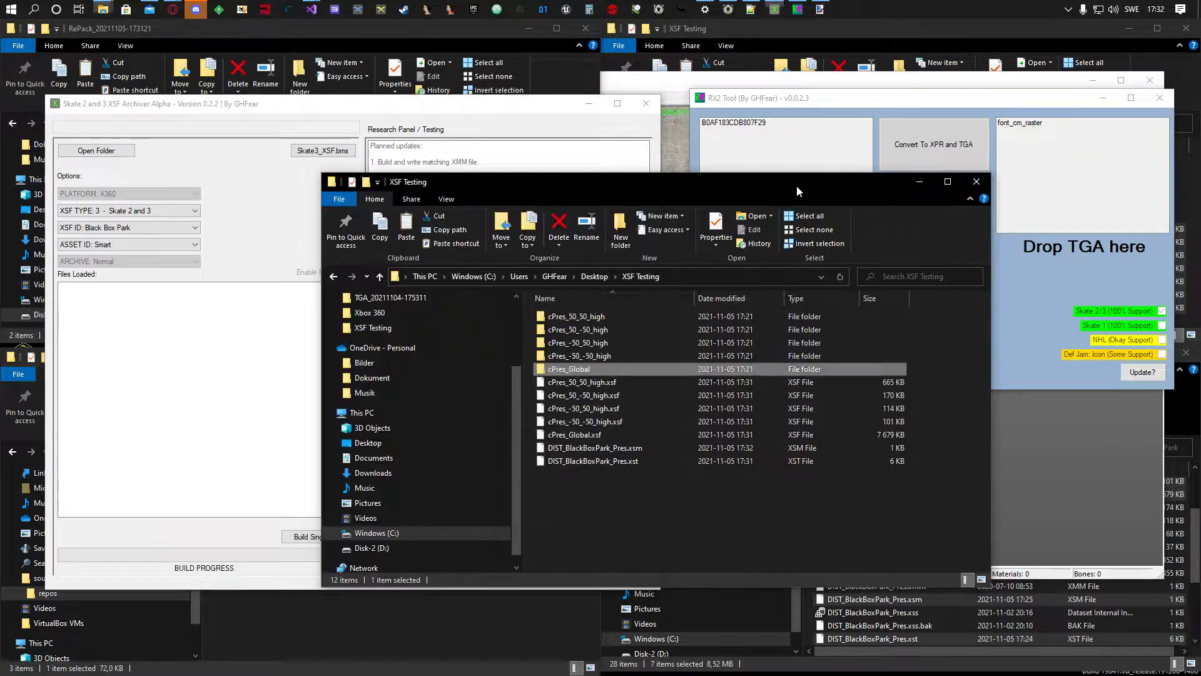
pyautogui.click(598, 385)
pyautogui.keyDown('shift'); pyautogui.click(585, 460); pyautogui.keyUp('shift')
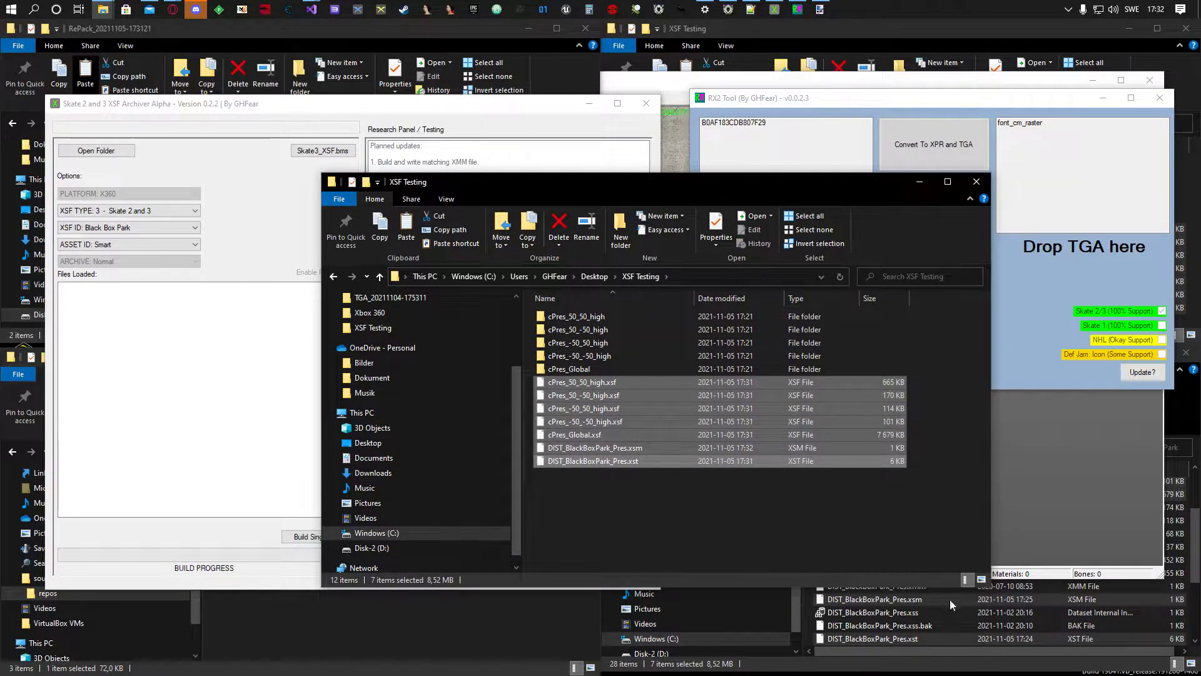
pyautogui.click(946, 663)
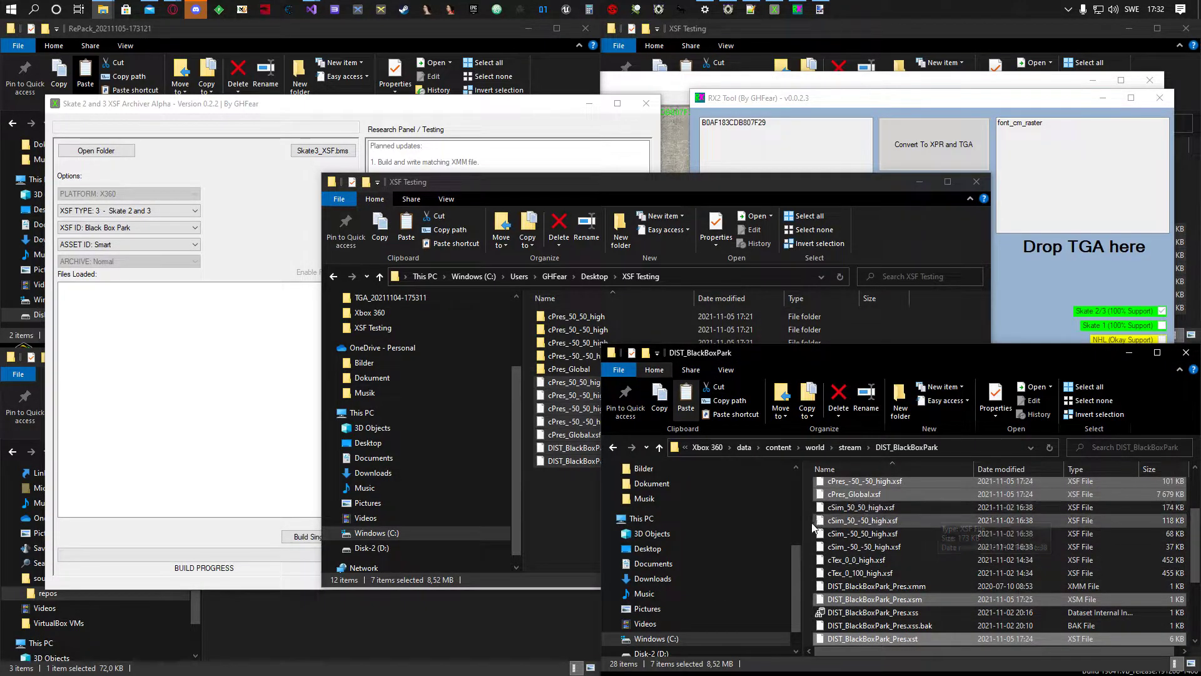
pyautogui.hotkey('ctrl', 'v')
pyautogui.click(611, 257)
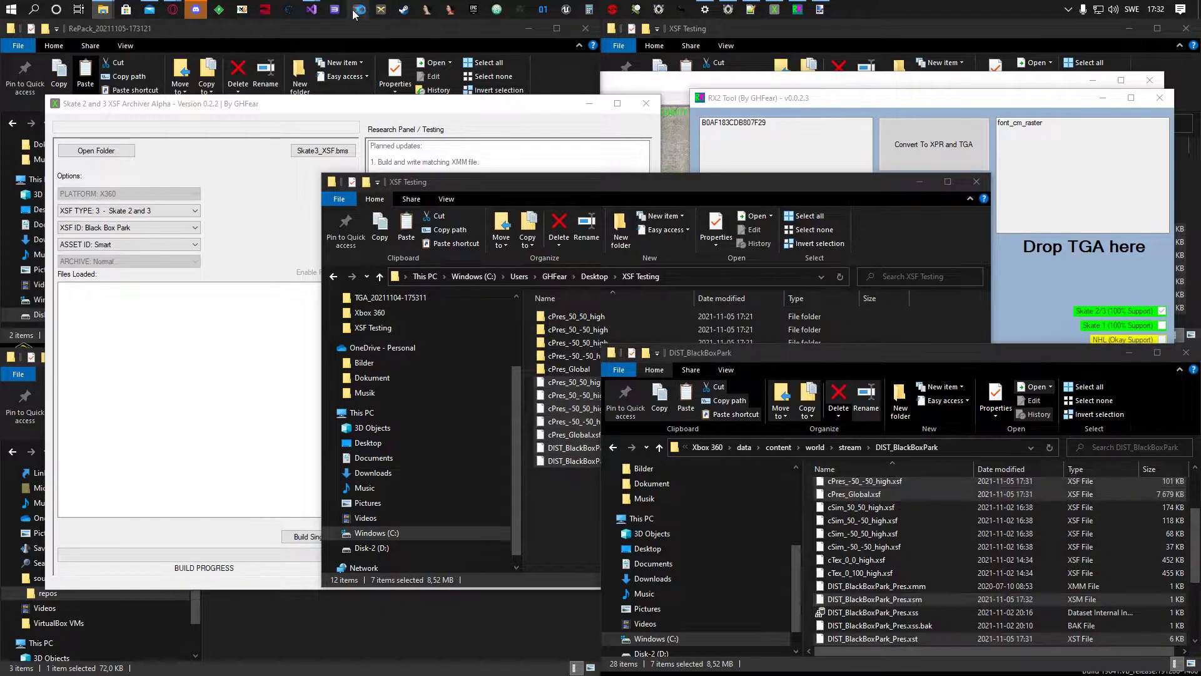
# Run Skate 3 in xenia in English, check the recolored floor texture in the park, and close the emulator.
pyautogui.click(356, 11)
pyautogui.click(73, 55)
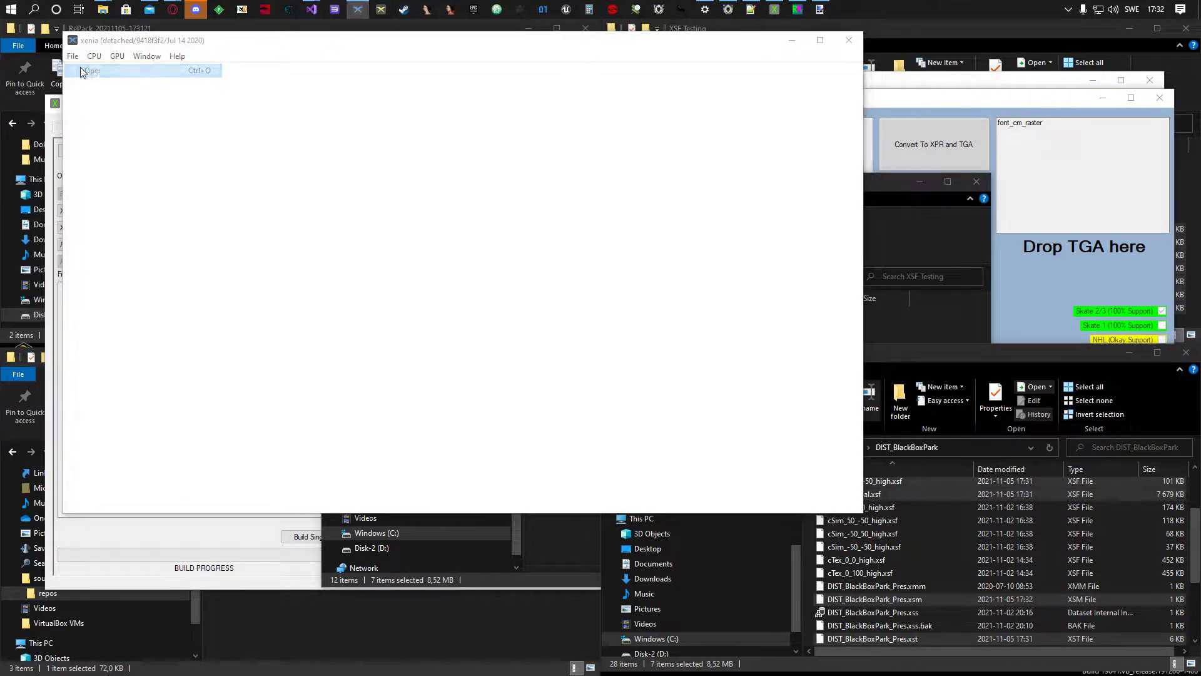
pyautogui.click(80, 70)
pyautogui.doubleClick(215, 170)
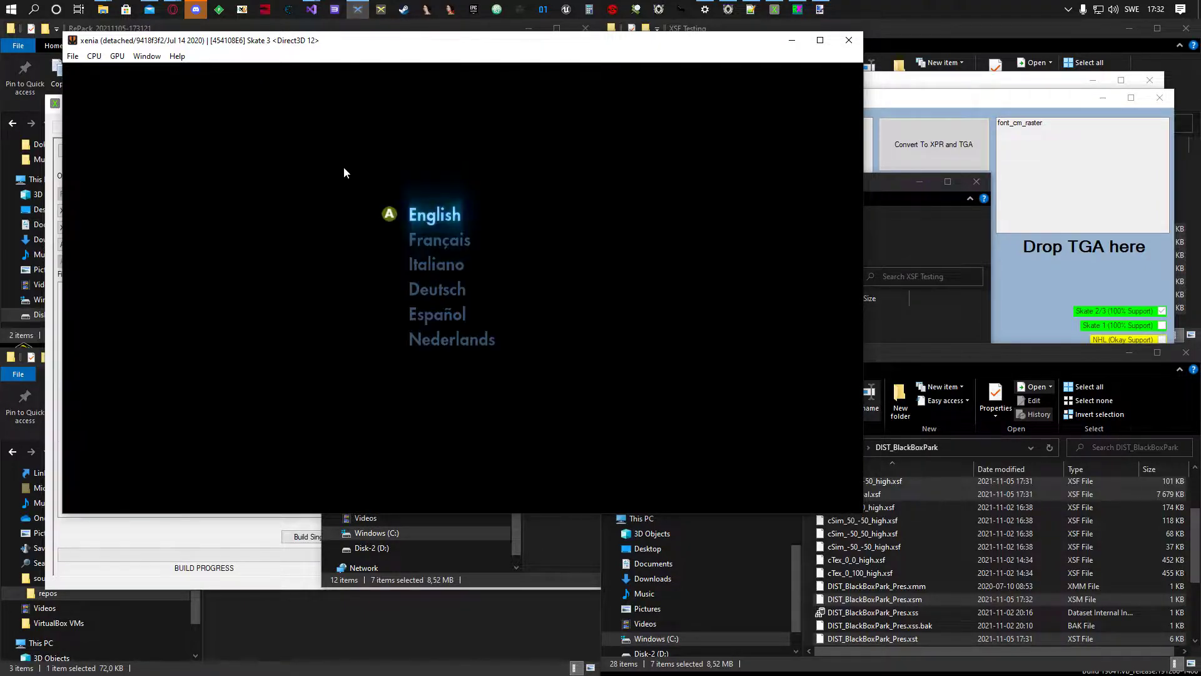
pyautogui.press('Return')
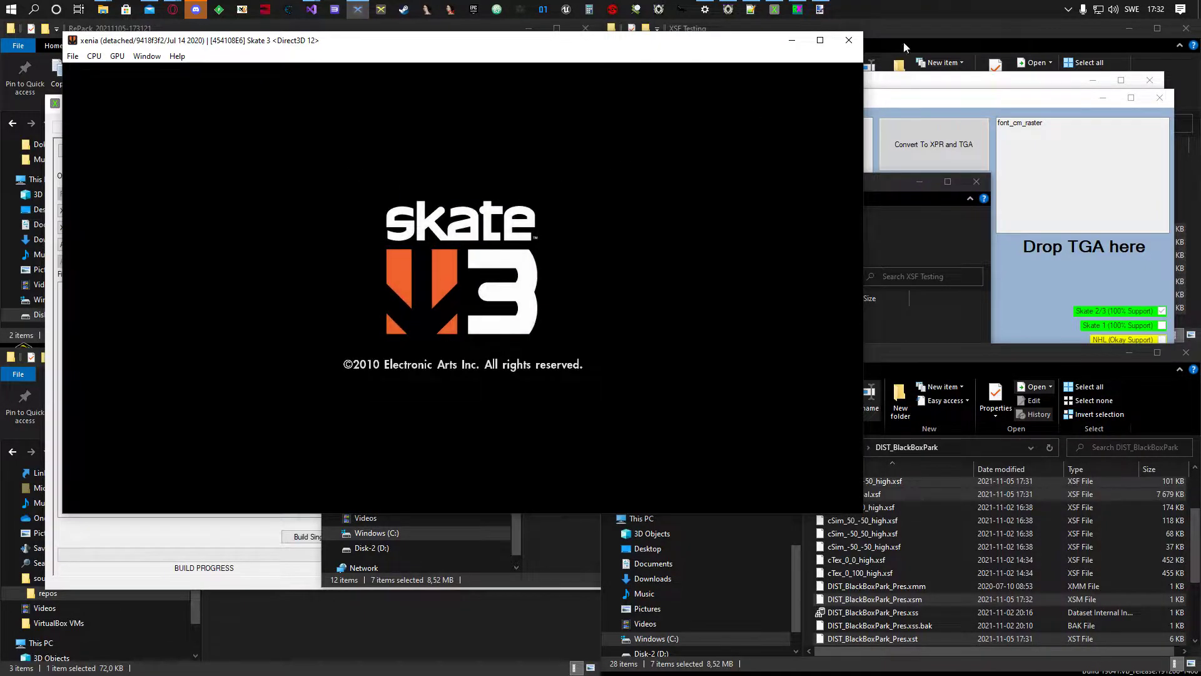
pyautogui.click(823, 8)
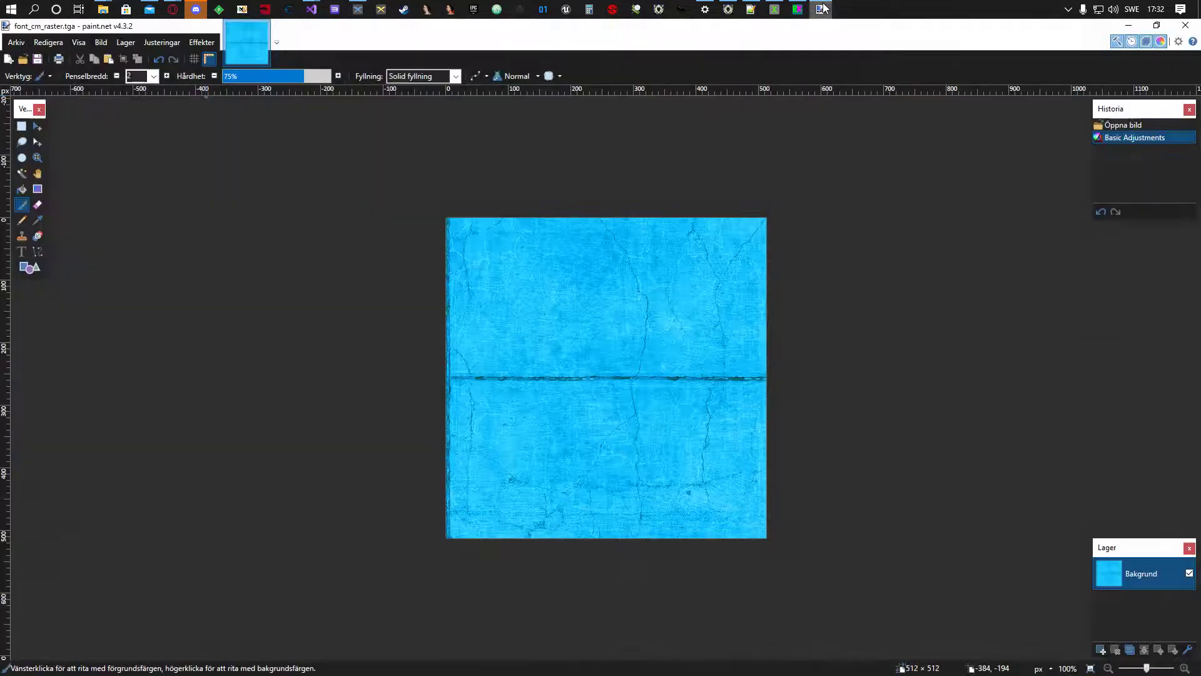
pyautogui.click(824, 6)
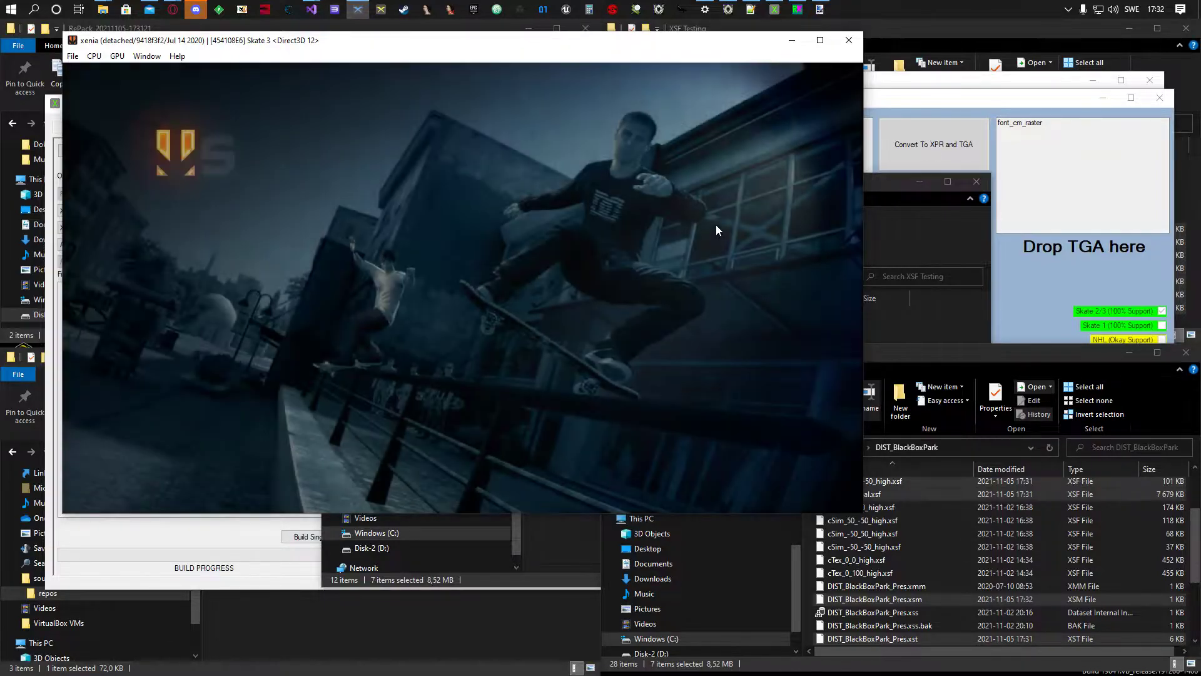
pyautogui.press('x')
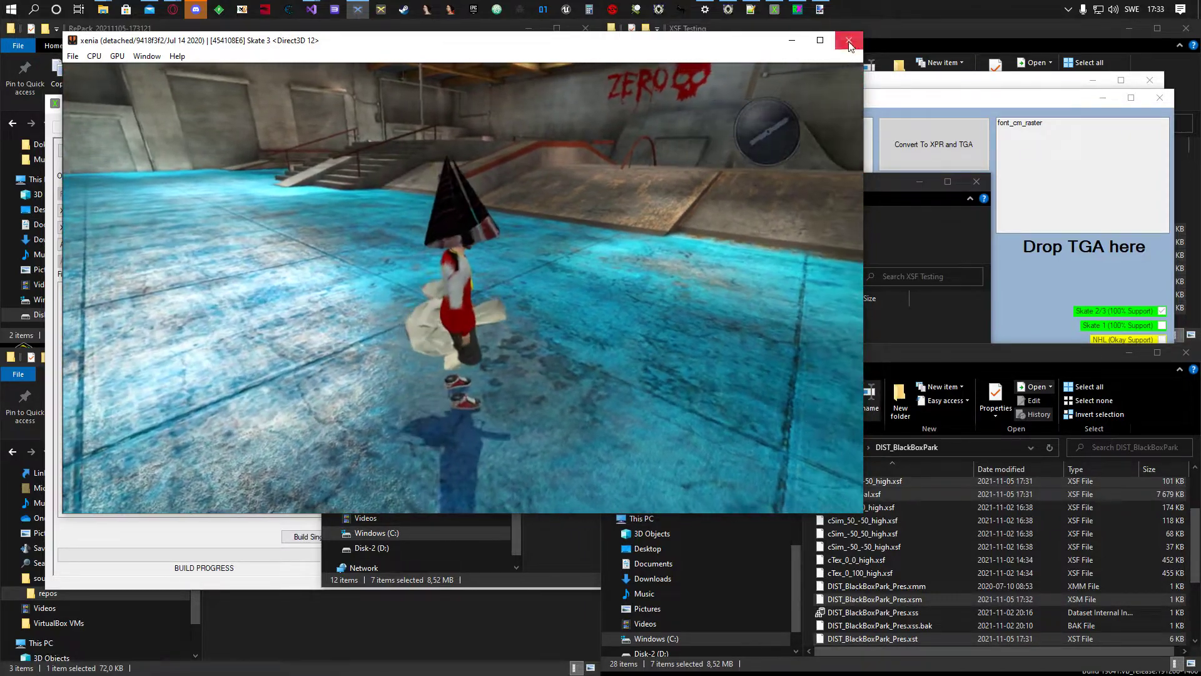
pyautogui.click(848, 42)
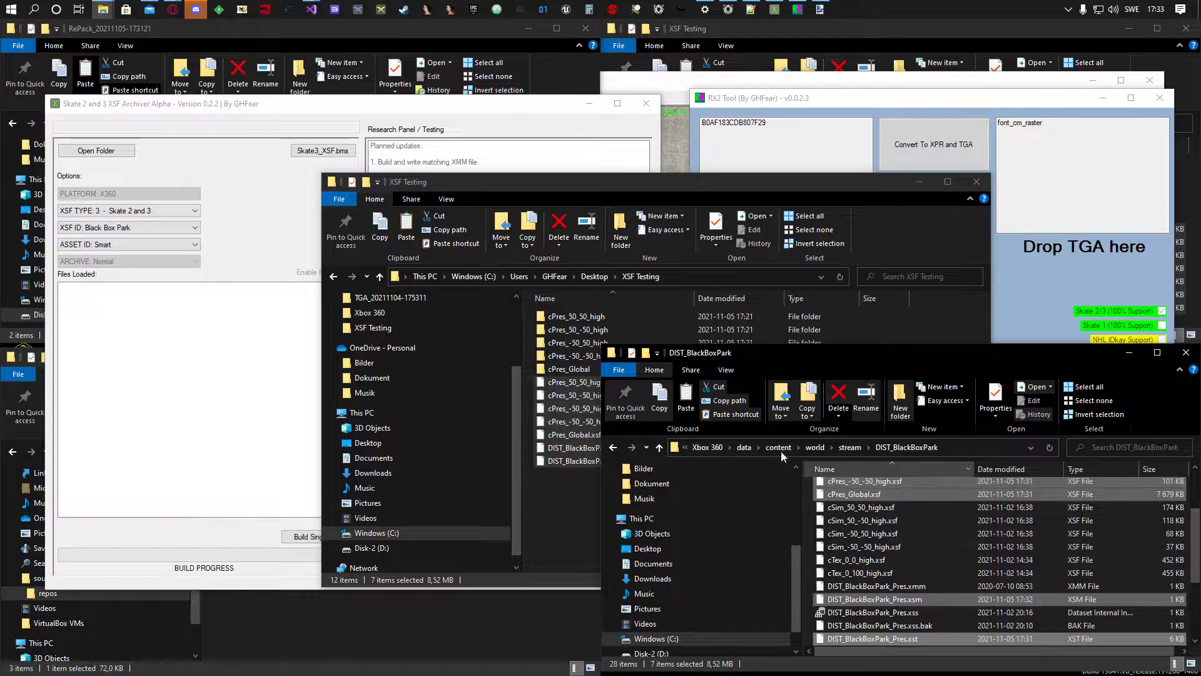
# Delete the five unpacked cPres folders from the XSF Testing folder.
pyautogui.click(571, 493)
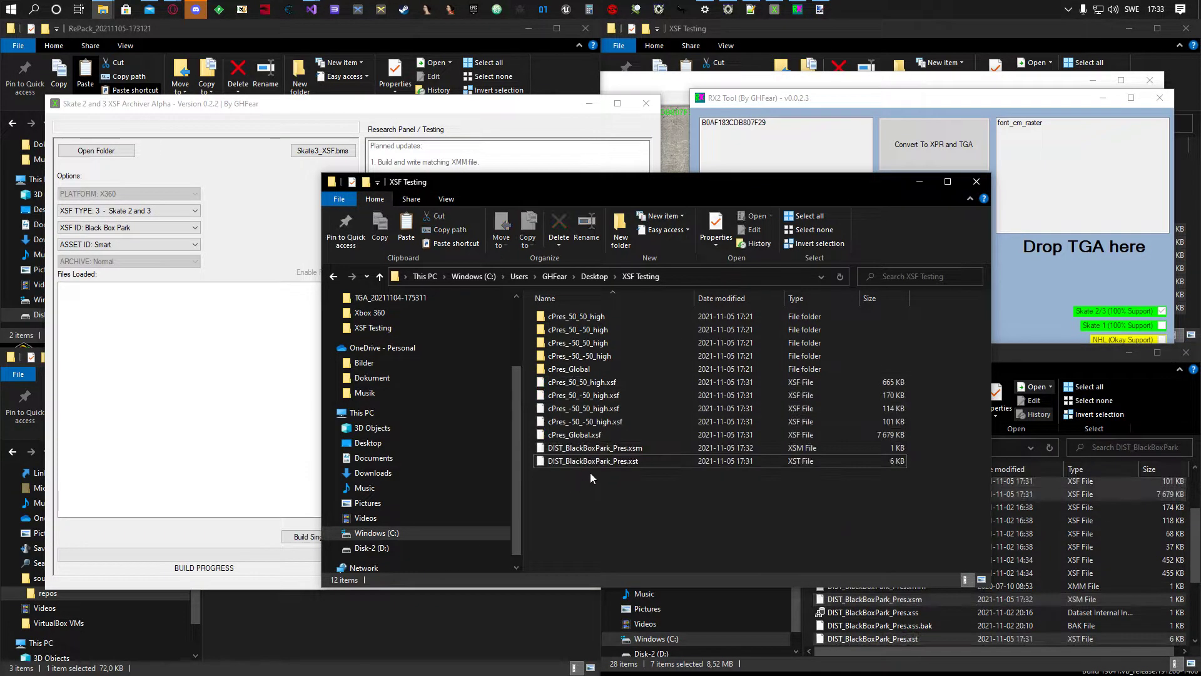
pyautogui.click(578, 319)
pyautogui.keyDown('shift'); pyautogui.click(566, 374); pyautogui.keyUp('shift')
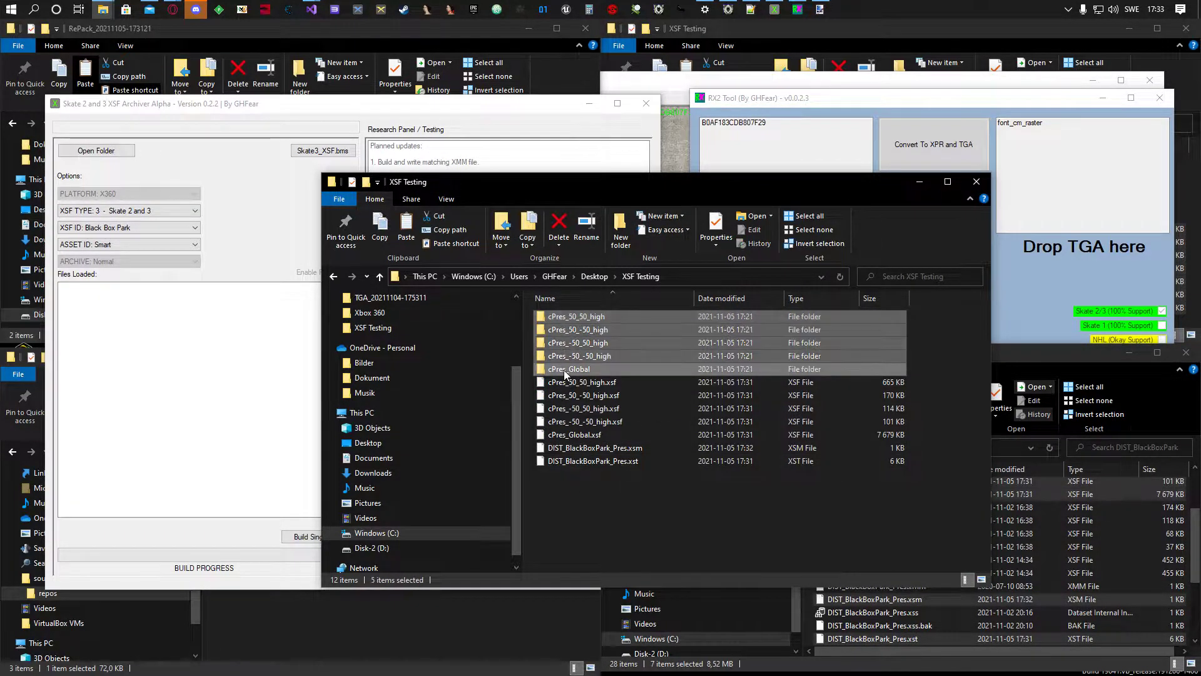
pyautogui.press('Delete')
# Copy all five cPres folders from DIST_BlackBoxPark's Mods\NewTexturesBBMod1 folder into the XSF Testing folder.
pyautogui.click(1039, 355)
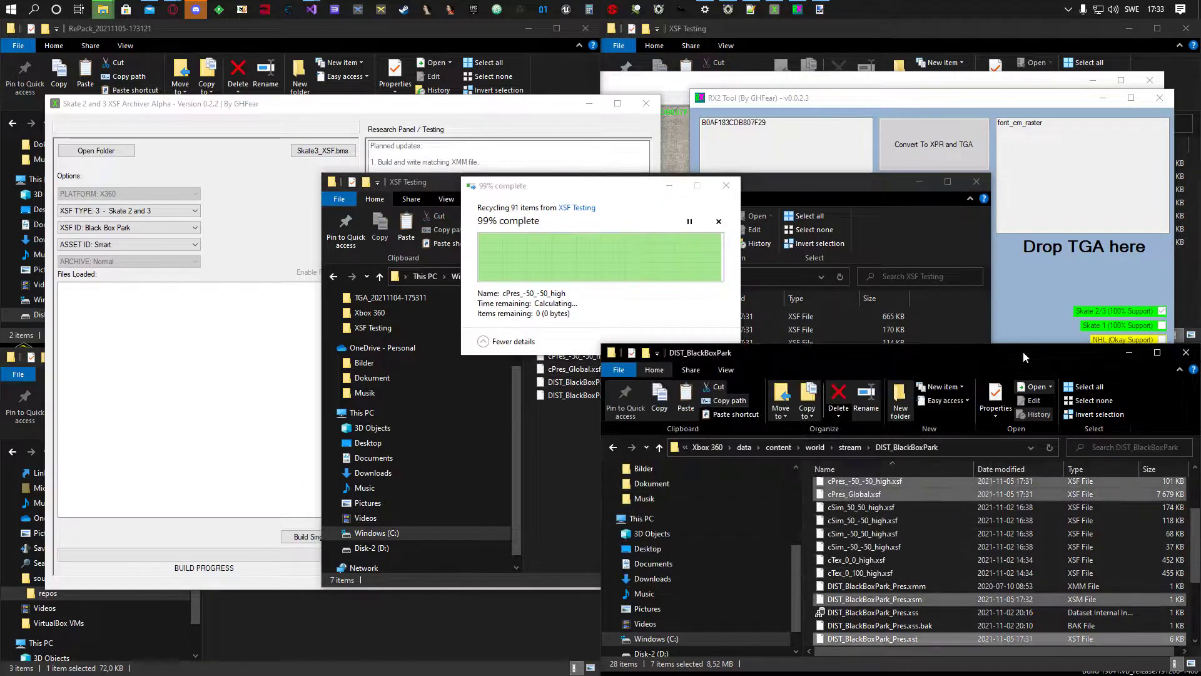
pyautogui.scroll(3, 890, 491)
pyautogui.doubleClick(849, 502)
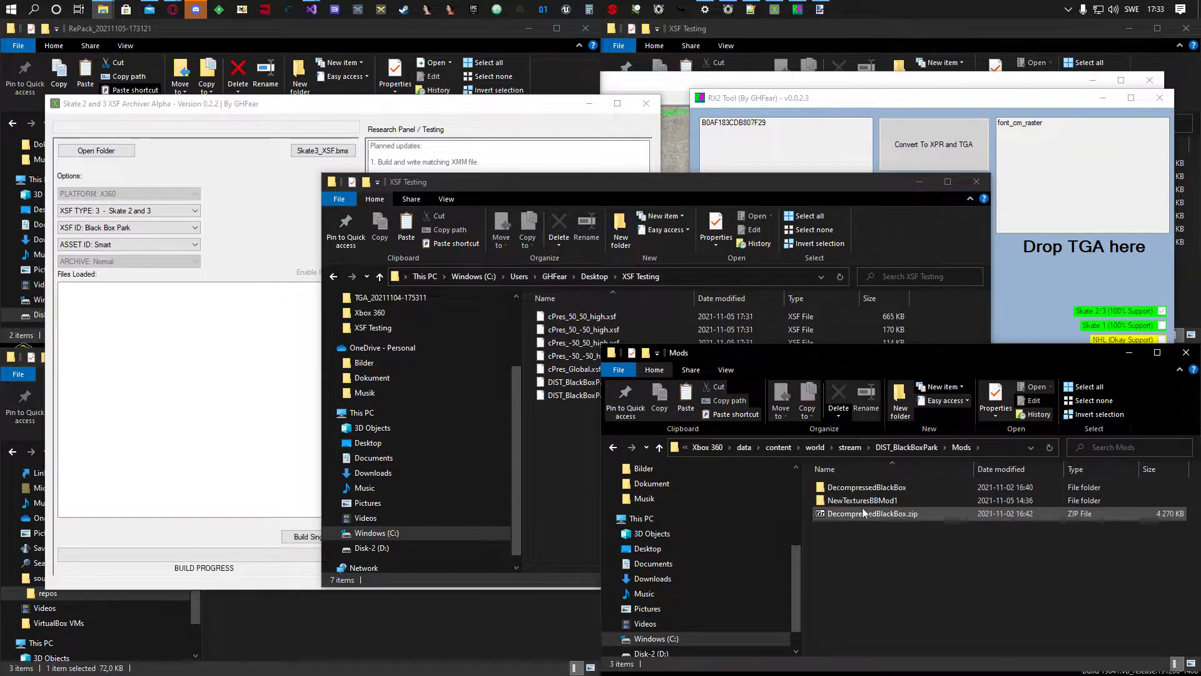
pyautogui.doubleClick(867, 500)
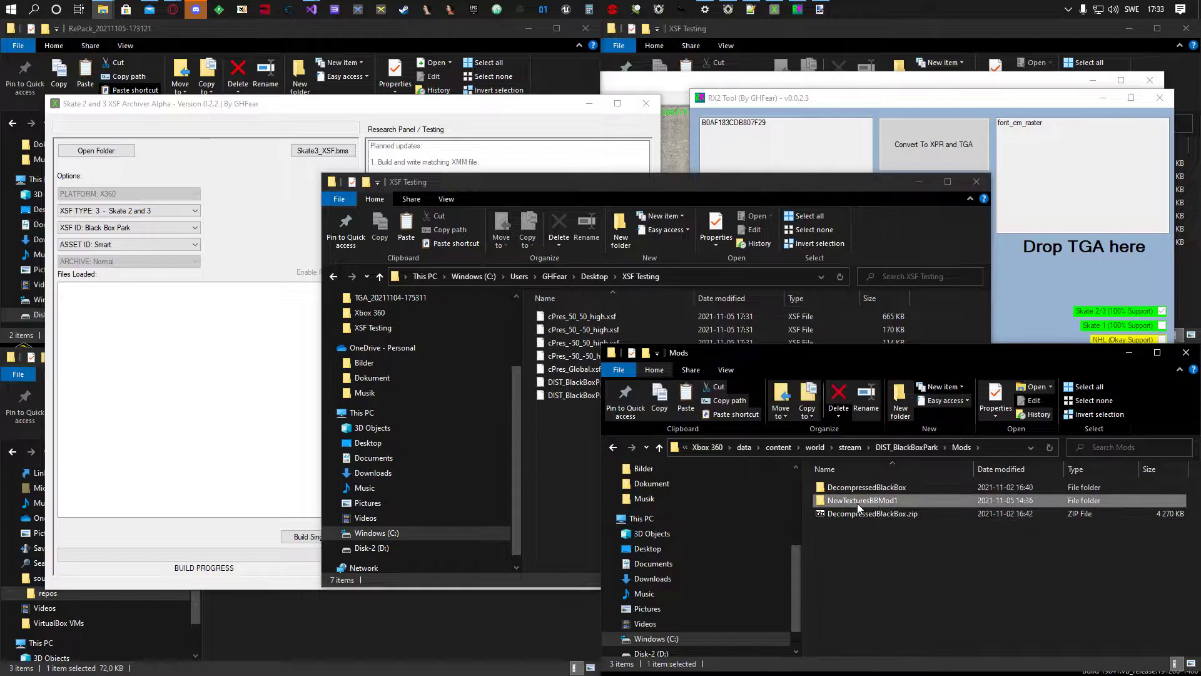
pyautogui.hotkey('ctrl', 'a')
pyautogui.click(574, 455)
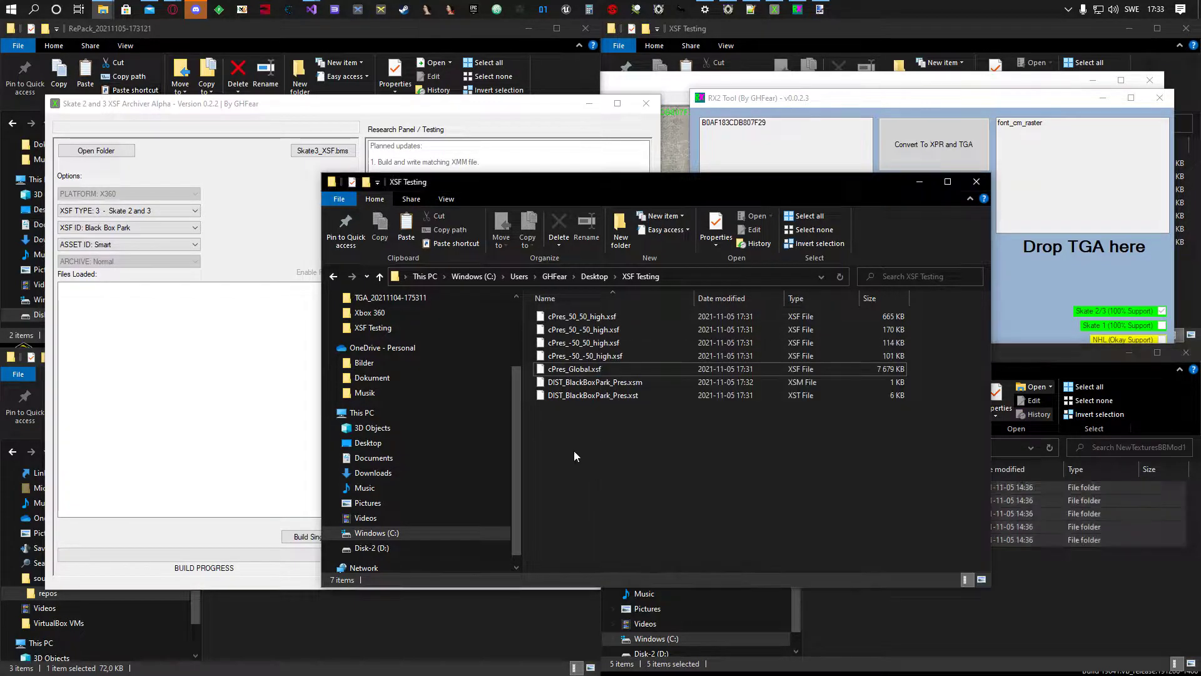
pyautogui.hotkey('ctrl', 'v')
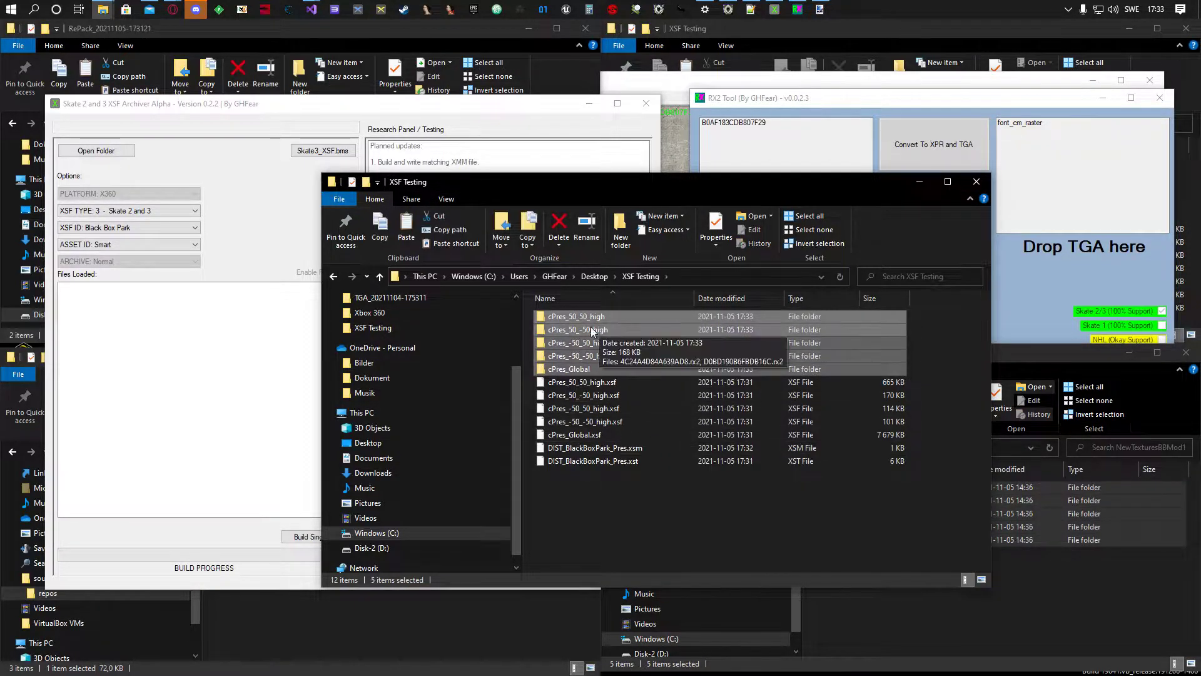
# Bulk build the NewTexturesBBMod1 folders copied to XSF Testing in XSF Archiver, overwriting DIST_BlackBoxPark_Pres.xst as the table of contents.
pyautogui.click(512, 110)
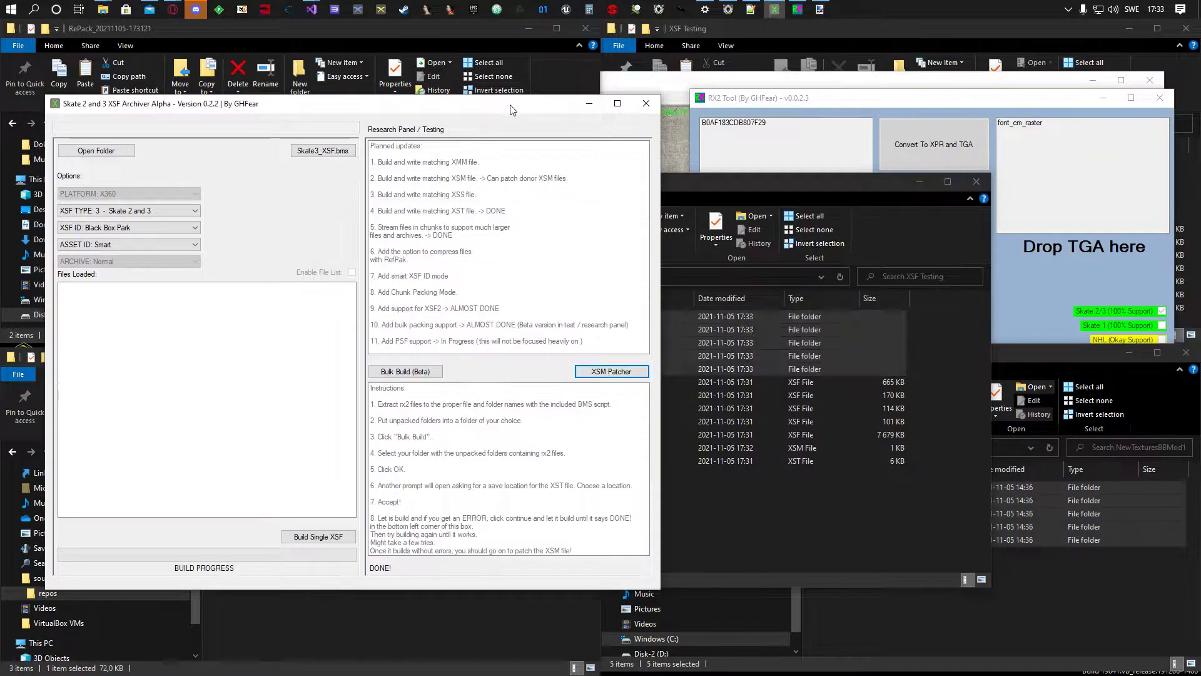
pyautogui.click(406, 371)
pyautogui.scroll(-10, 569, 450)
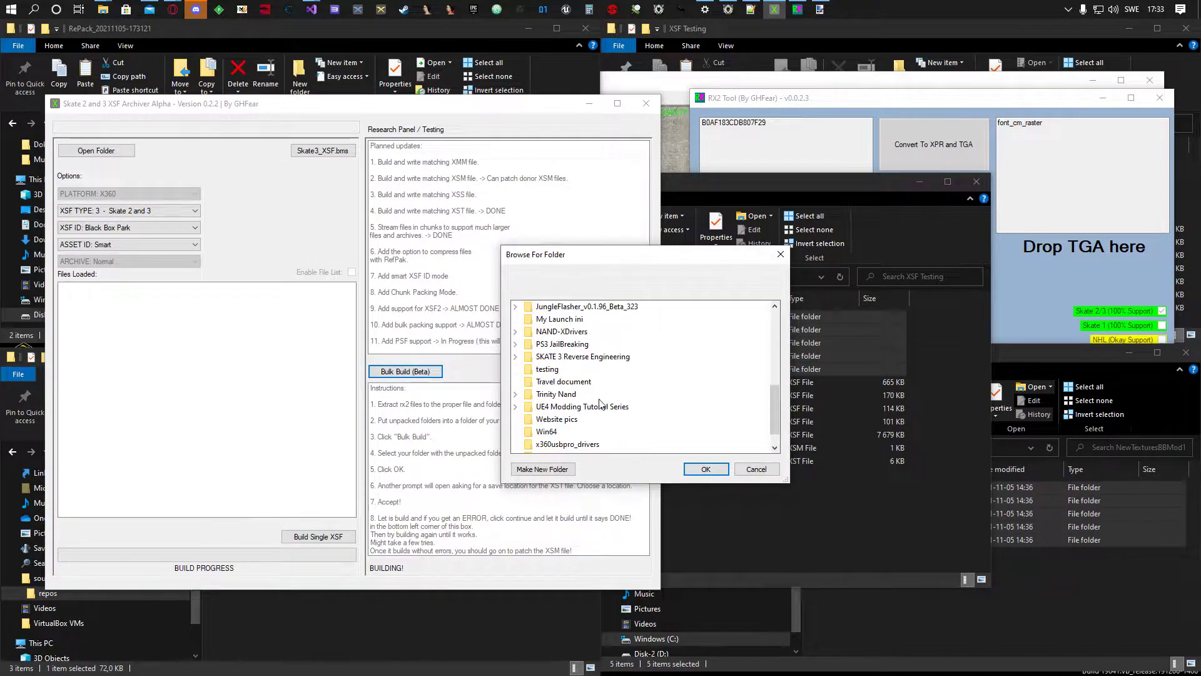
pyautogui.click(563, 445)
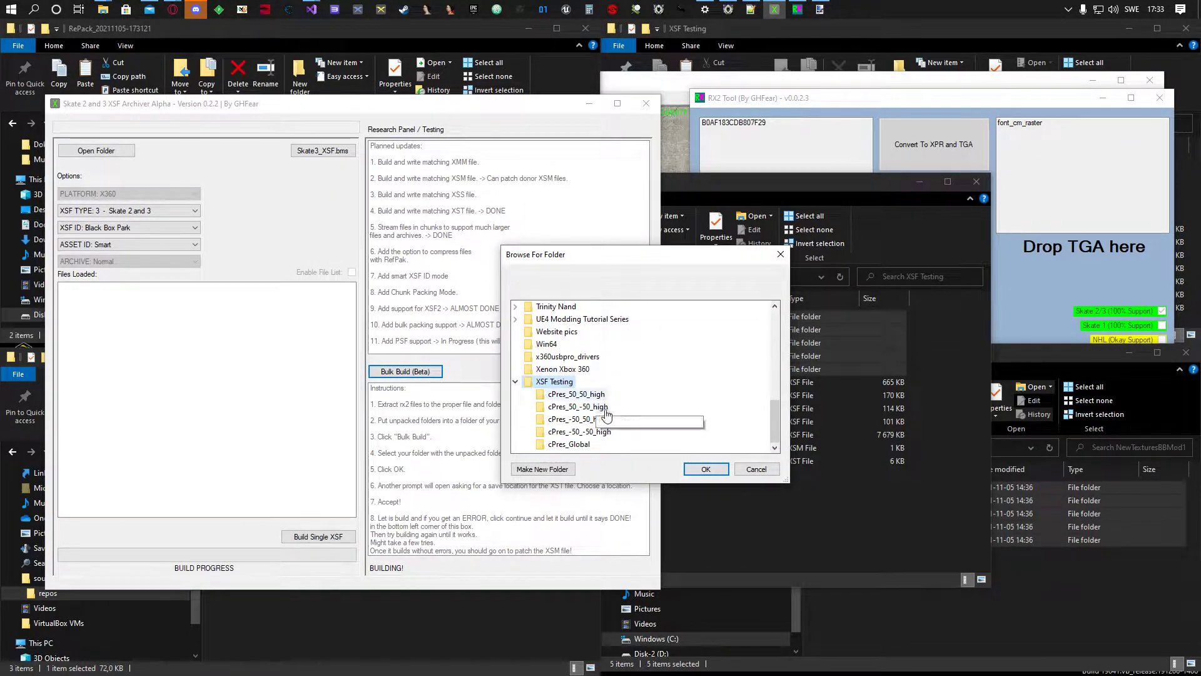
pyautogui.click(706, 469)
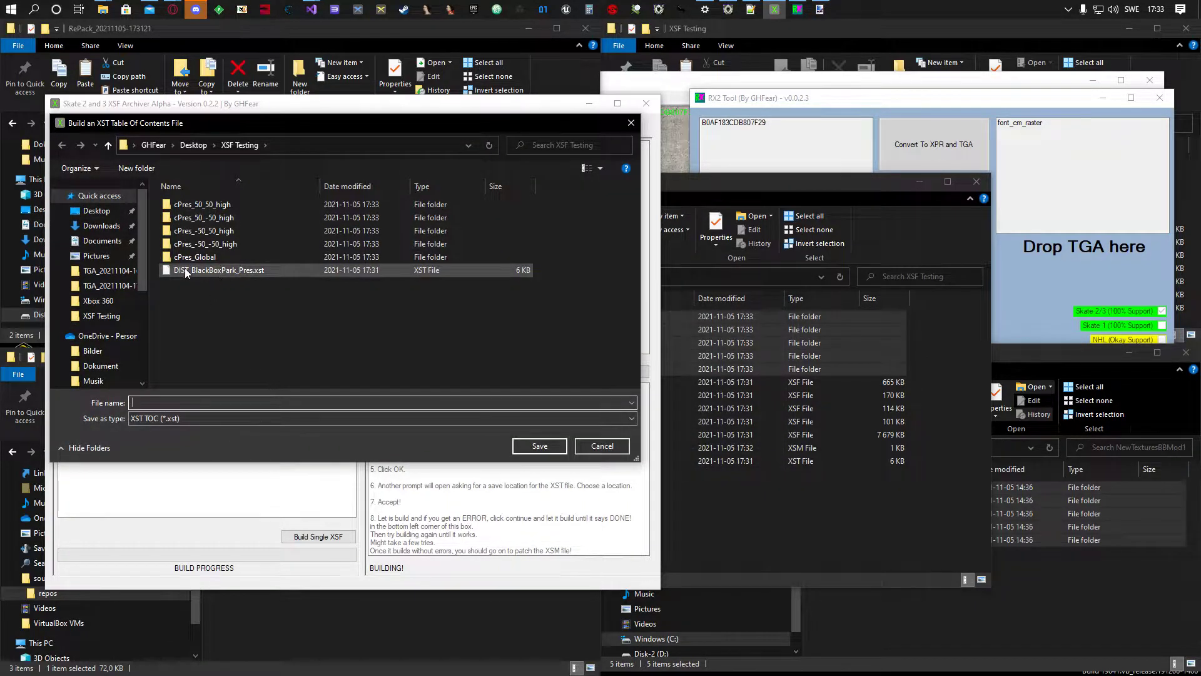
pyautogui.click(183, 270)
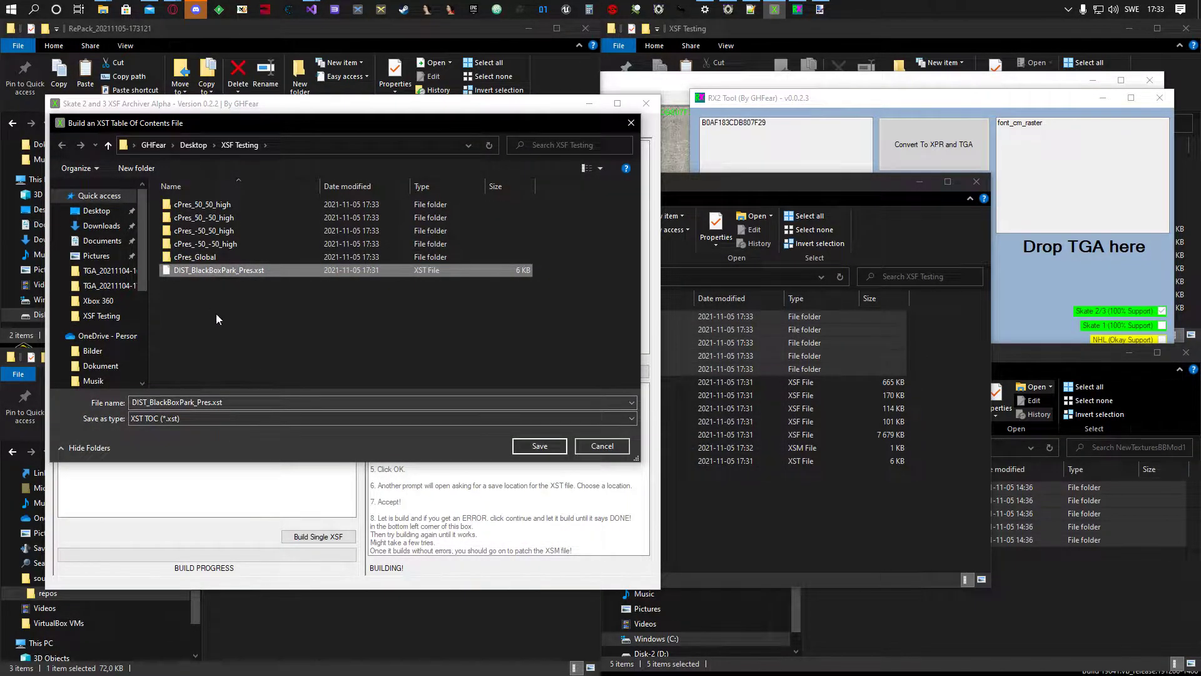
pyautogui.click(533, 447)
pyautogui.click(622, 364)
pyautogui.click(622, 394)
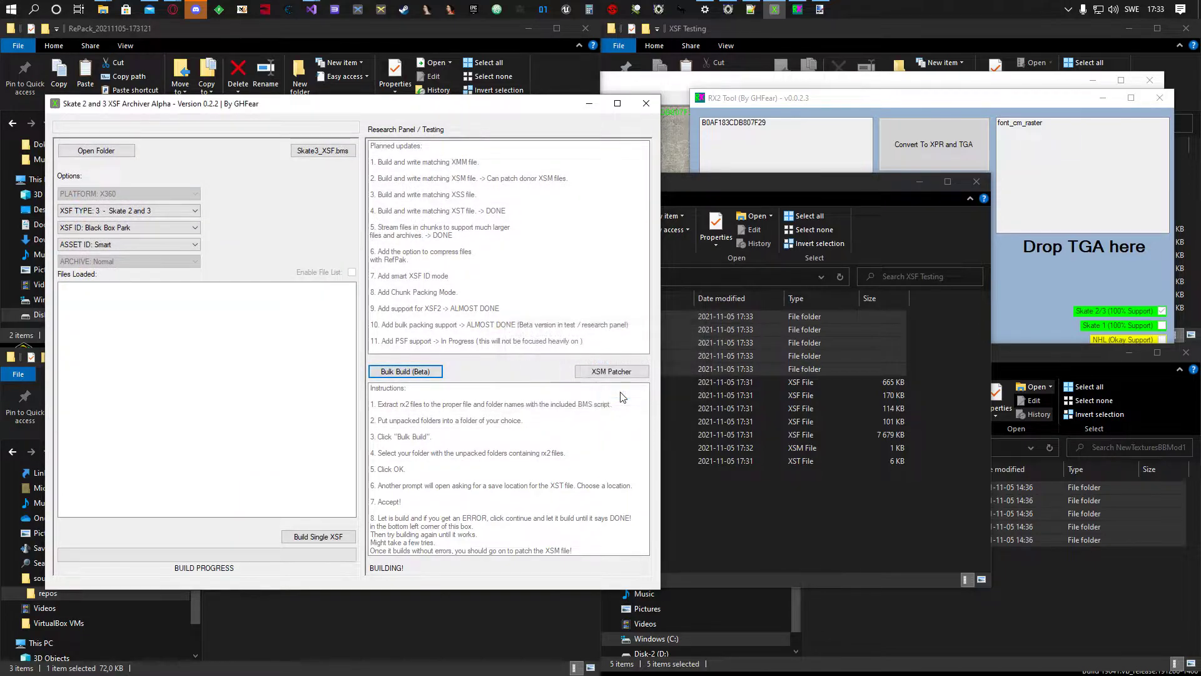
# Patch the XSM file in XSF Testing with the XSM Patcher to match the new texture build.
pyautogui.click(579, 371)
pyautogui.click(188, 270)
pyautogui.click(539, 446)
pyautogui.click(630, 353)
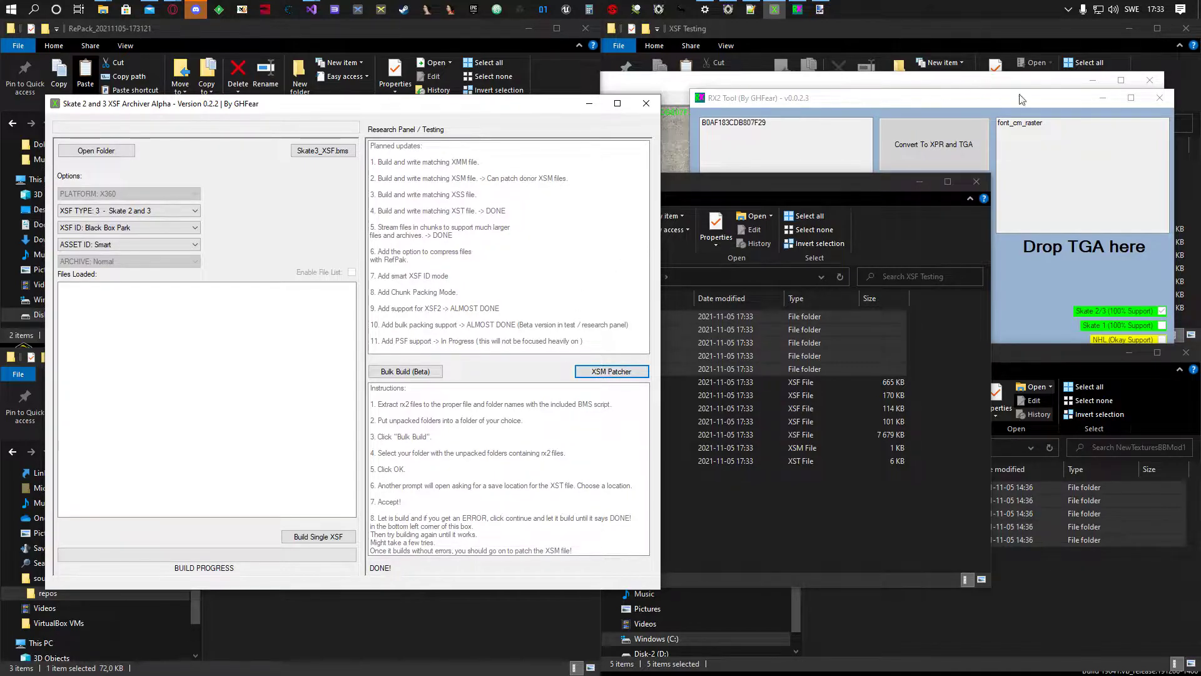
# Replace the seven matching XSF, XSM and XST files in DIST_BlackBoxPark with the newly built ones from XSF Testing.
pyautogui.click(827, 532)
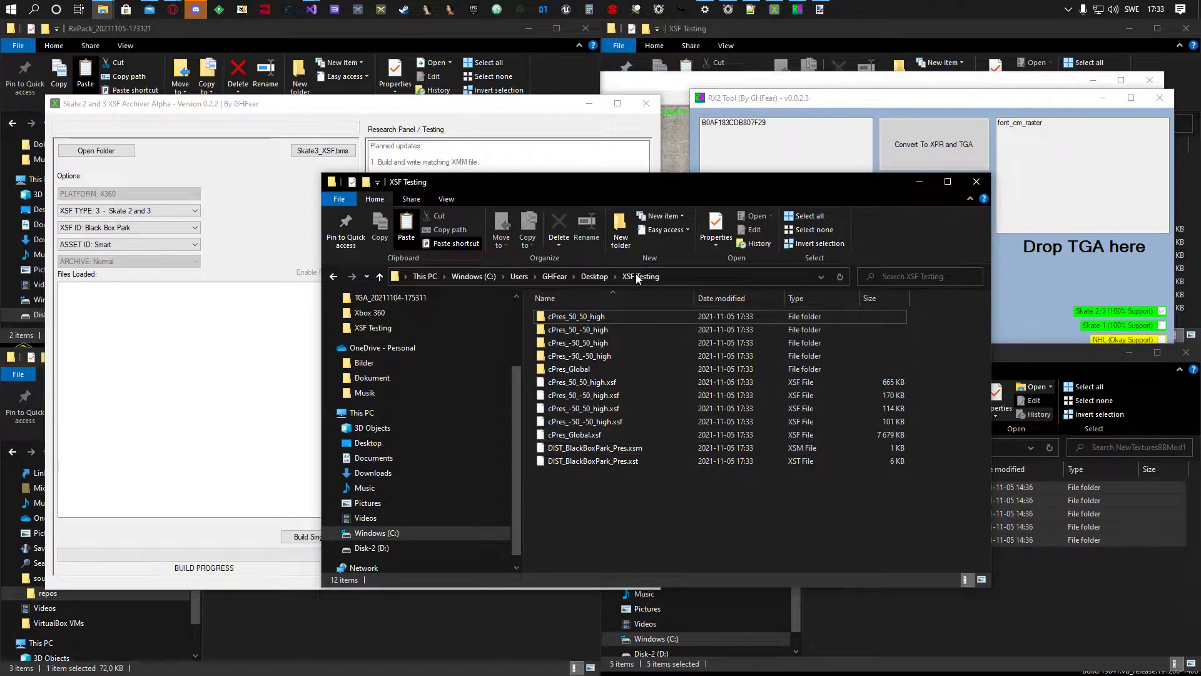
pyautogui.moveTo(586, 494); pyautogui.dragTo(573, 384)
pyautogui.click(1016, 616)
pyautogui.click(886, 447)
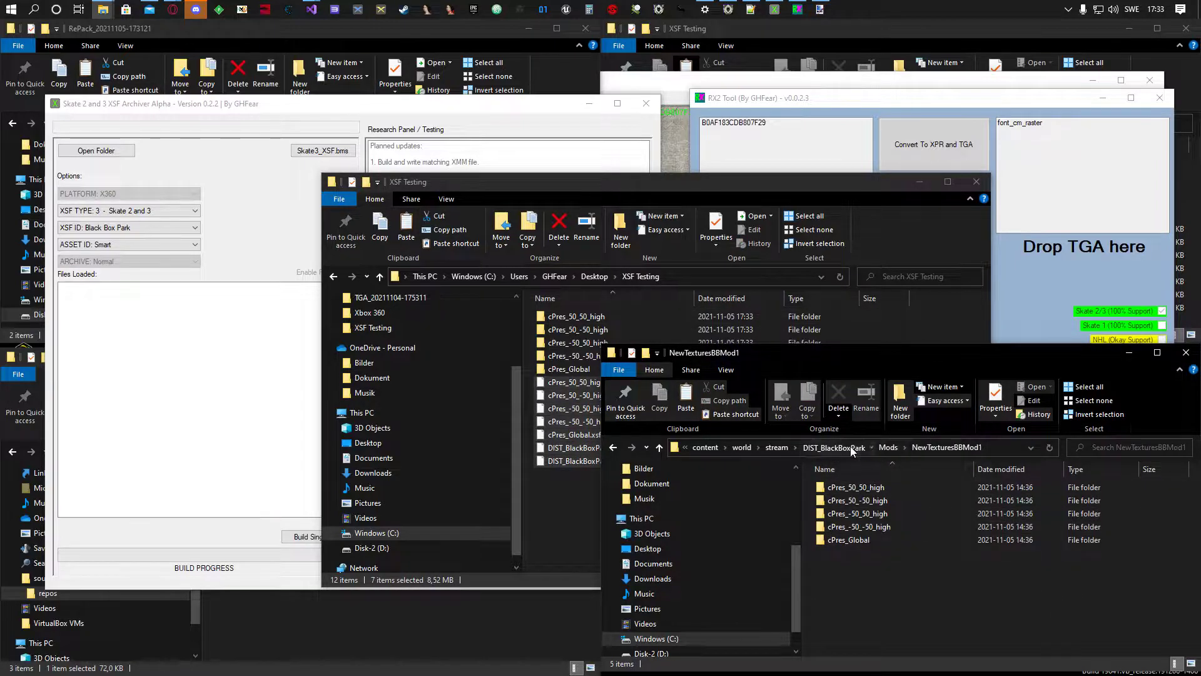
pyautogui.hotkey('ctrl', 'v')
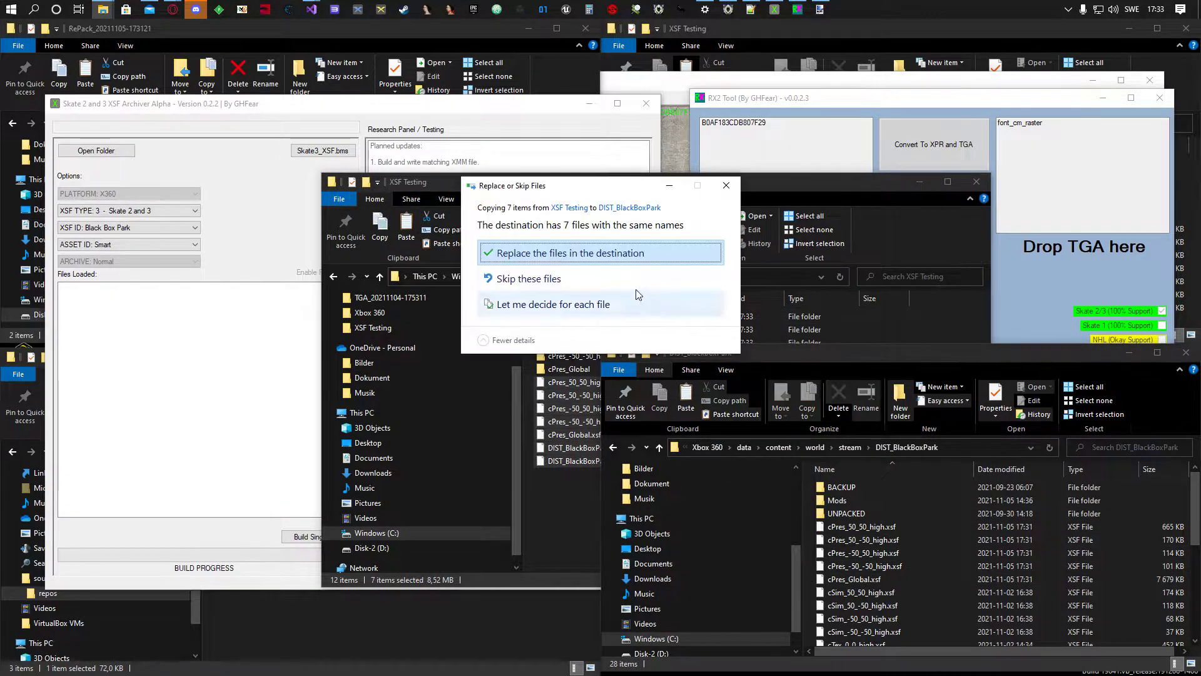
pyautogui.click(617, 253)
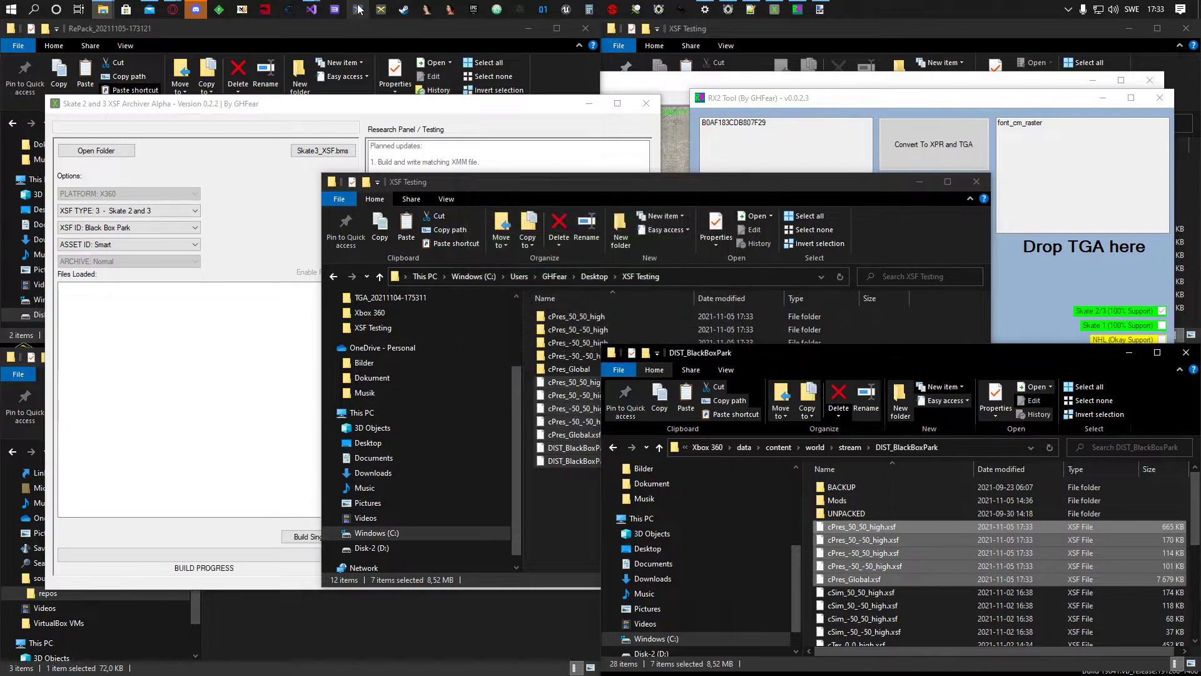
# Launch Skate 3 in xenia again with the NewTexturesBBMod1 archives and continue past the title screen.
pyautogui.click(359, 9)
pyautogui.click(73, 56)
pyautogui.click(113, 69)
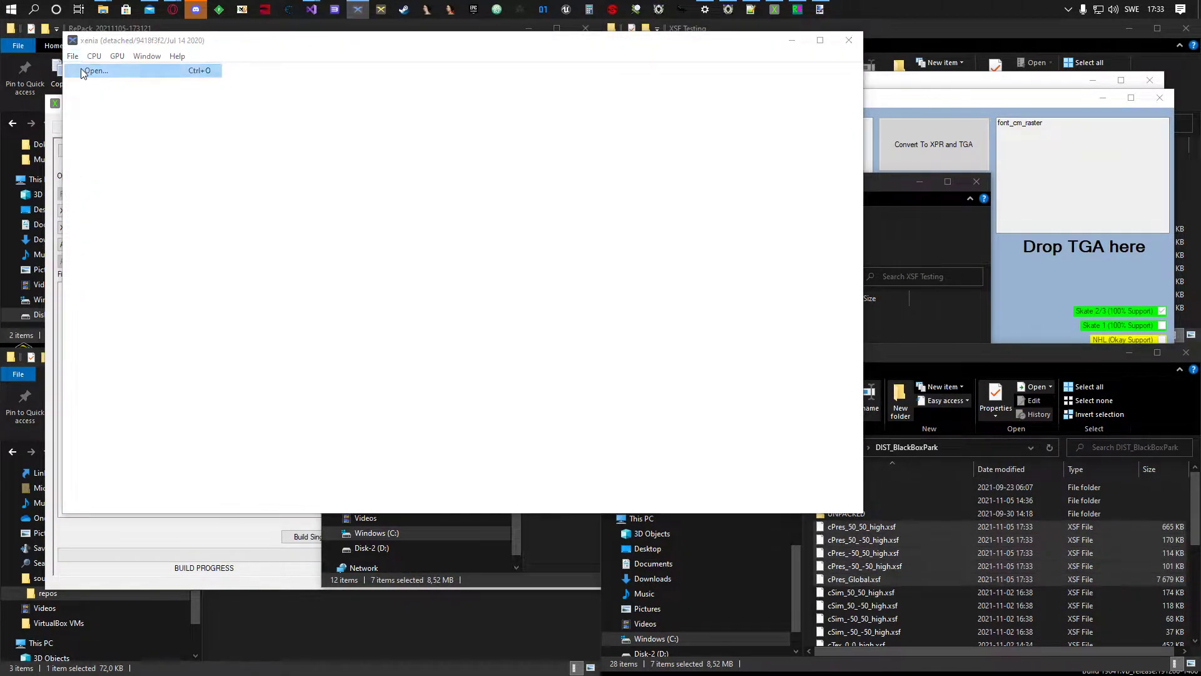
pyautogui.doubleClick(217, 167)
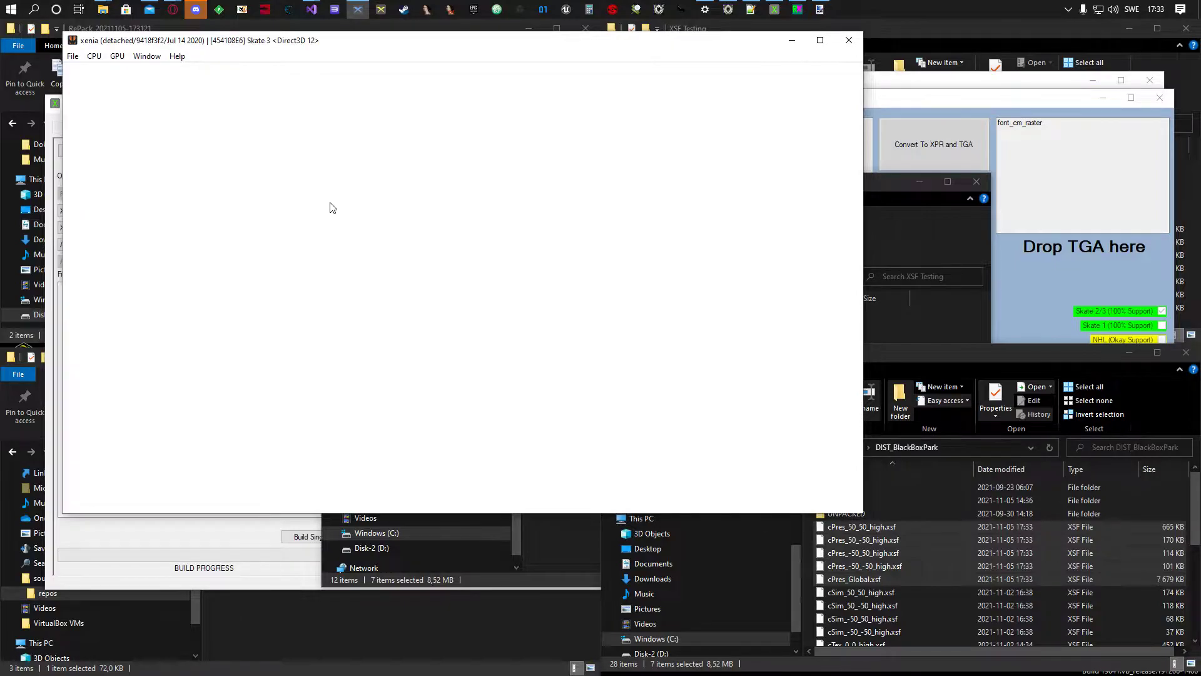
pyautogui.press(';')
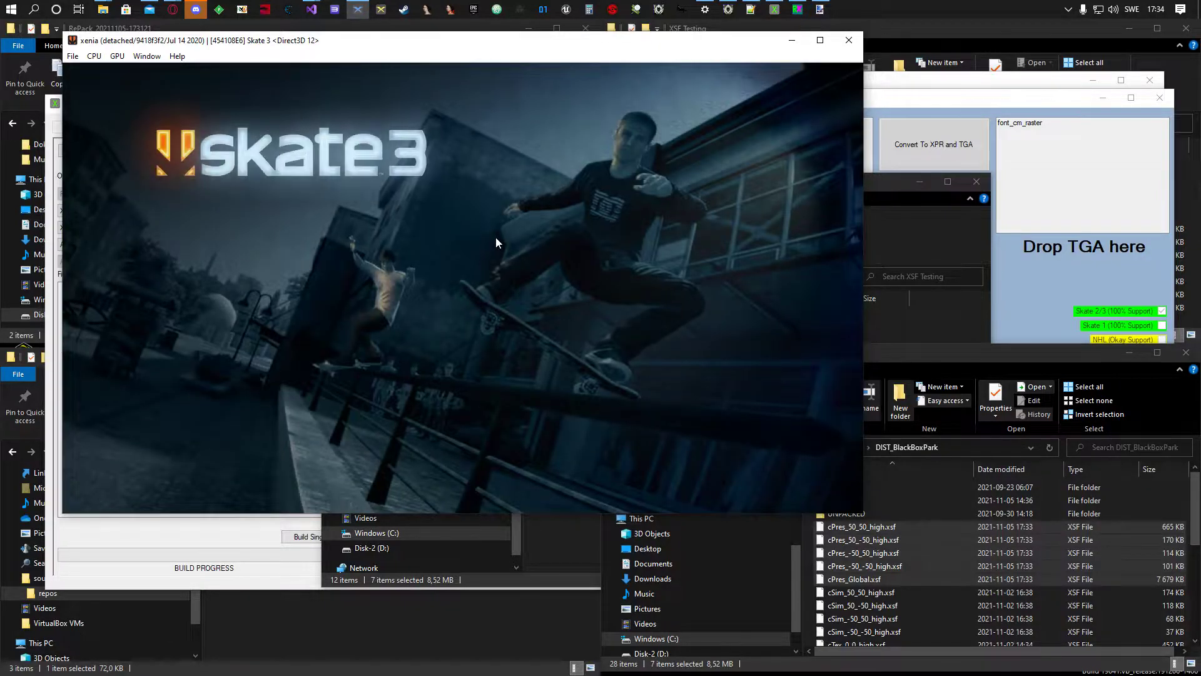
pyautogui.press('Return')
pyautogui.press('Return')
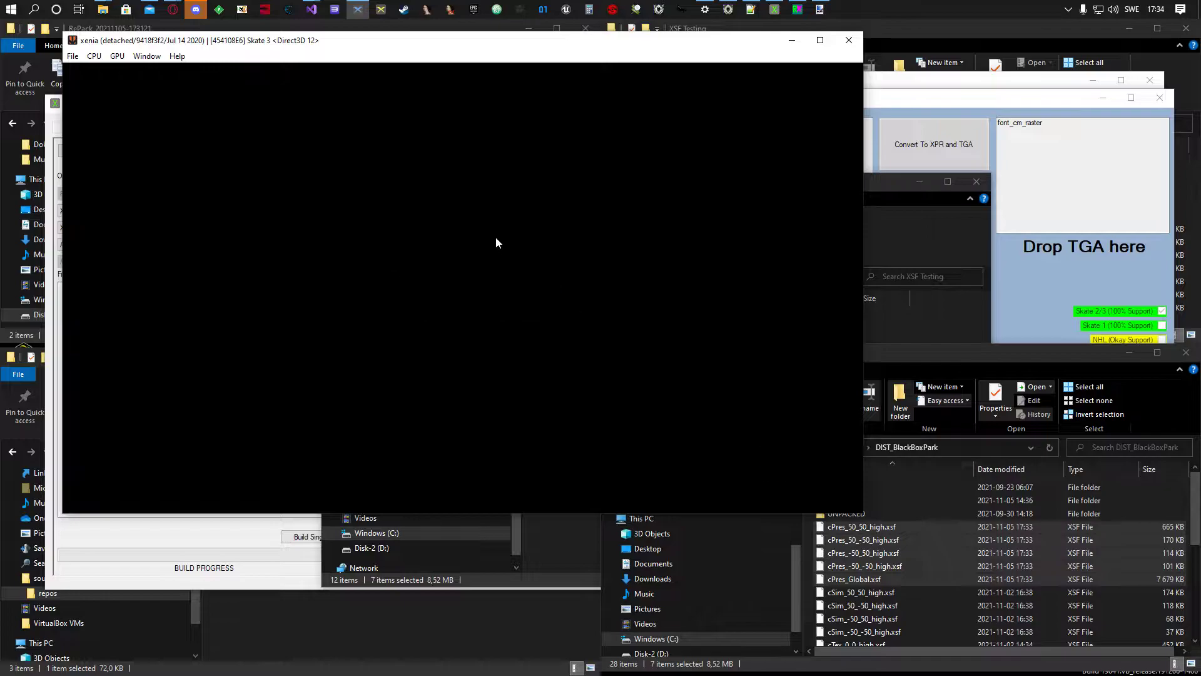